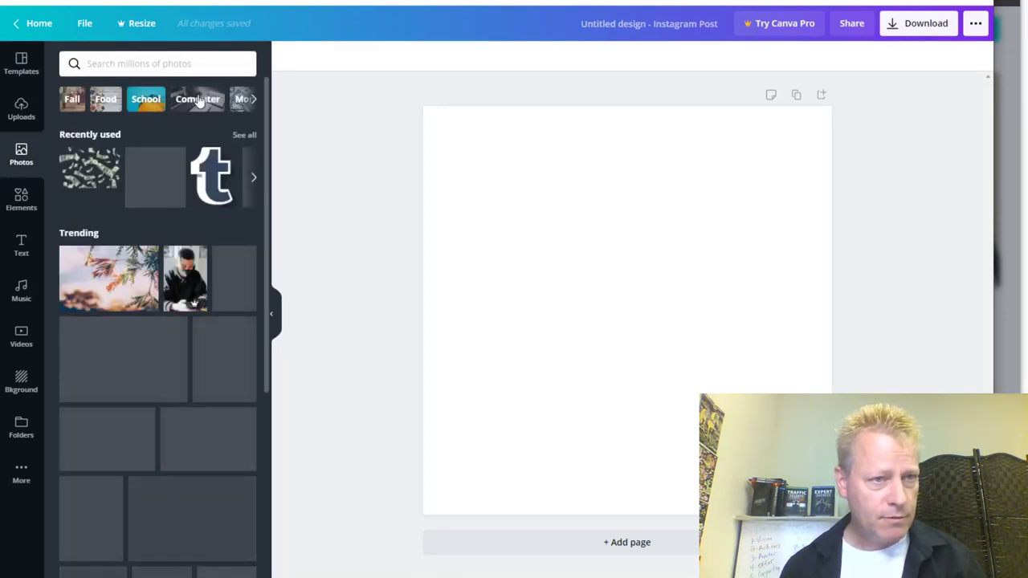
# Step: Bring up the Nature stock photo category and scroll through its results
pyautogui.click(253, 99)
pyautogui.click(253, 99)
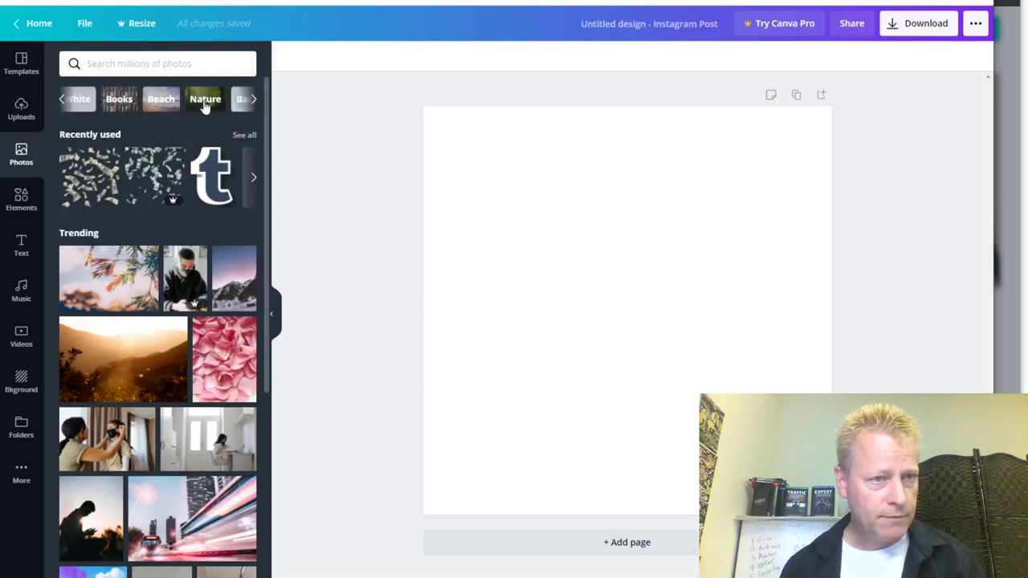
pyautogui.click(204, 99)
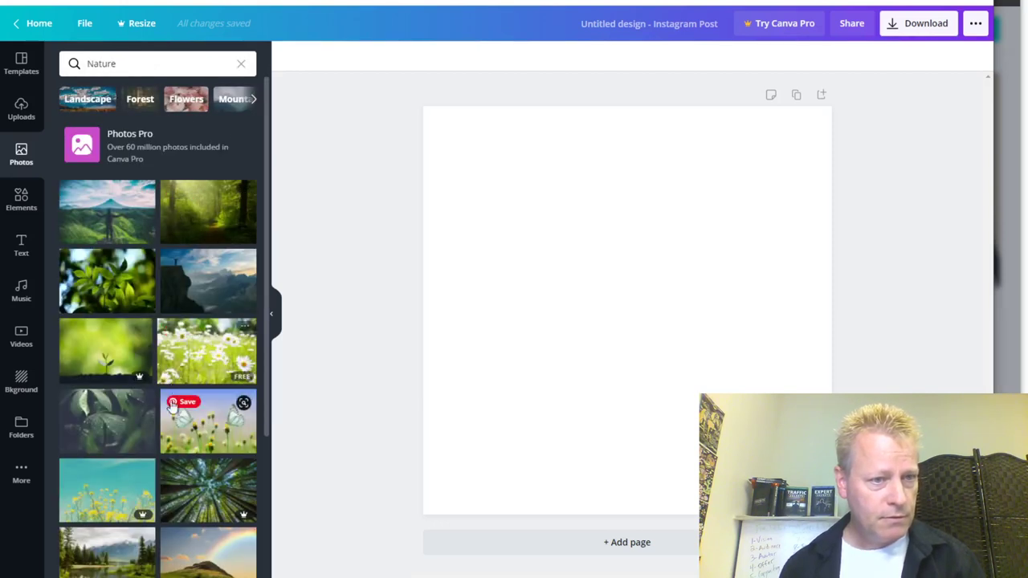
pyautogui.scroll(-3, 184, 491)
pyautogui.scroll(-5, 173, 449)
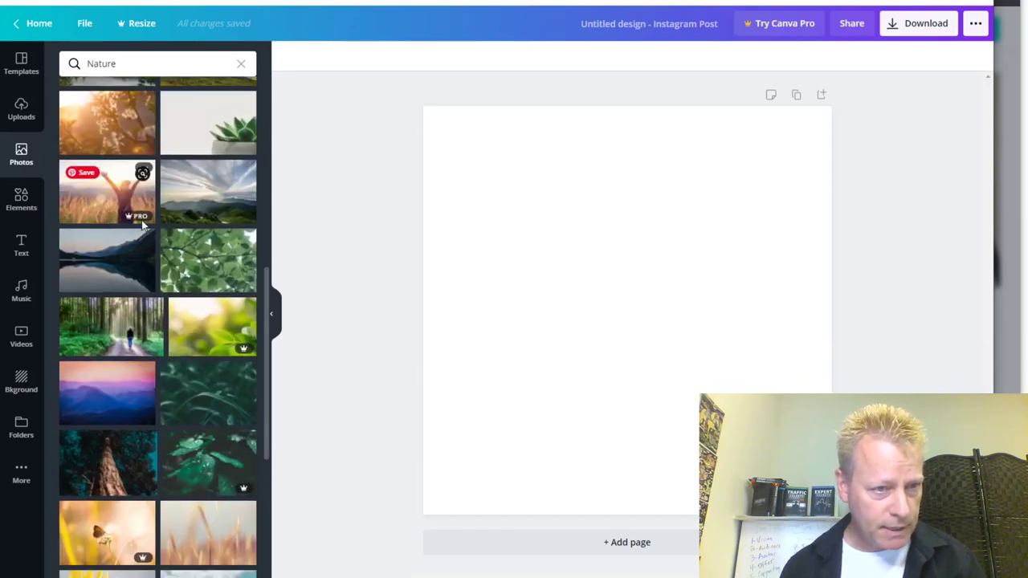
# Step: Place the rainbow-over-a-green-hill photo on the blank page
pyautogui.moveTo(141, 224)
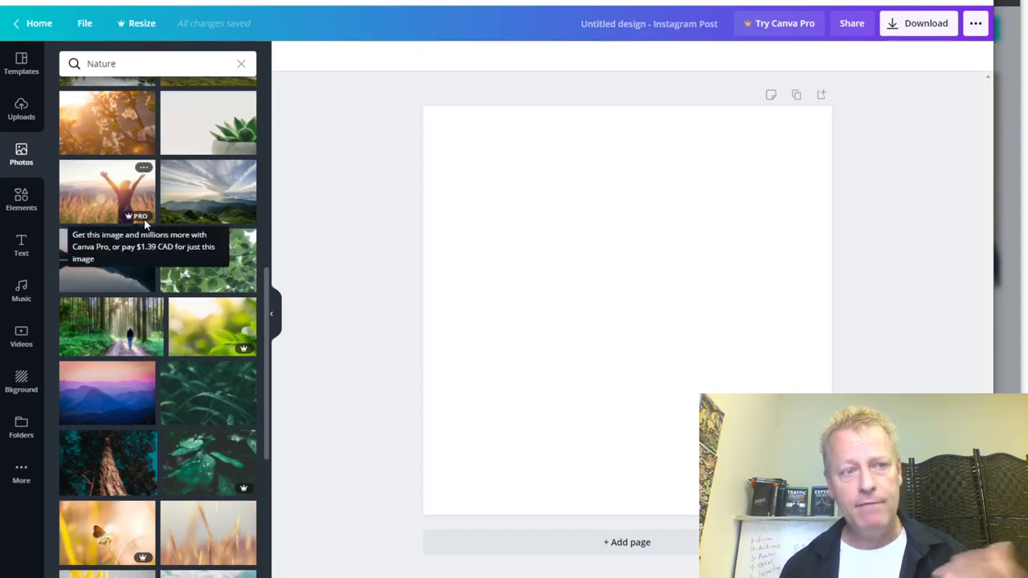
pyautogui.moveTo(215, 272)
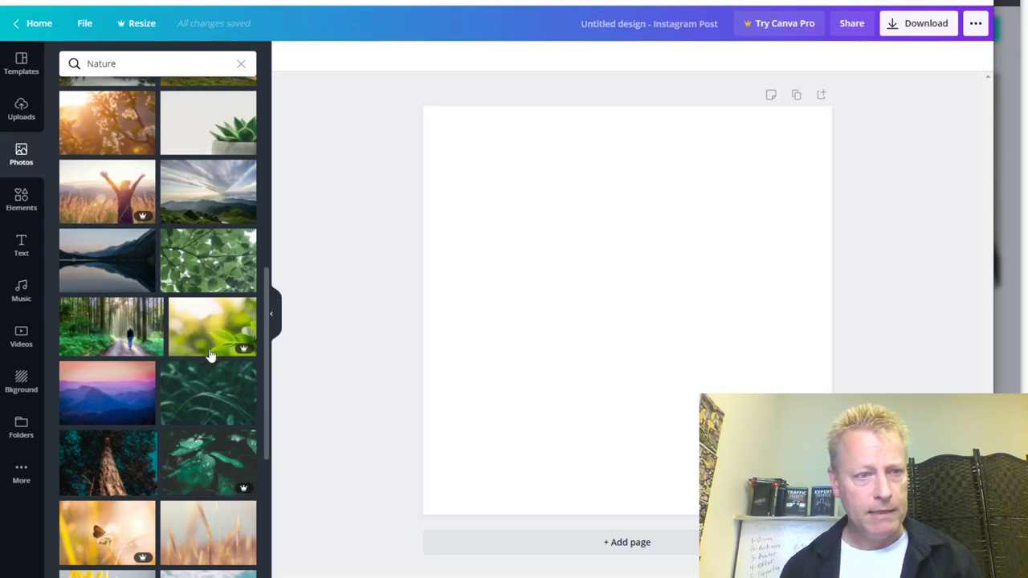
pyautogui.scroll(2, 212, 353)
pyautogui.scroll(1, 178, 347)
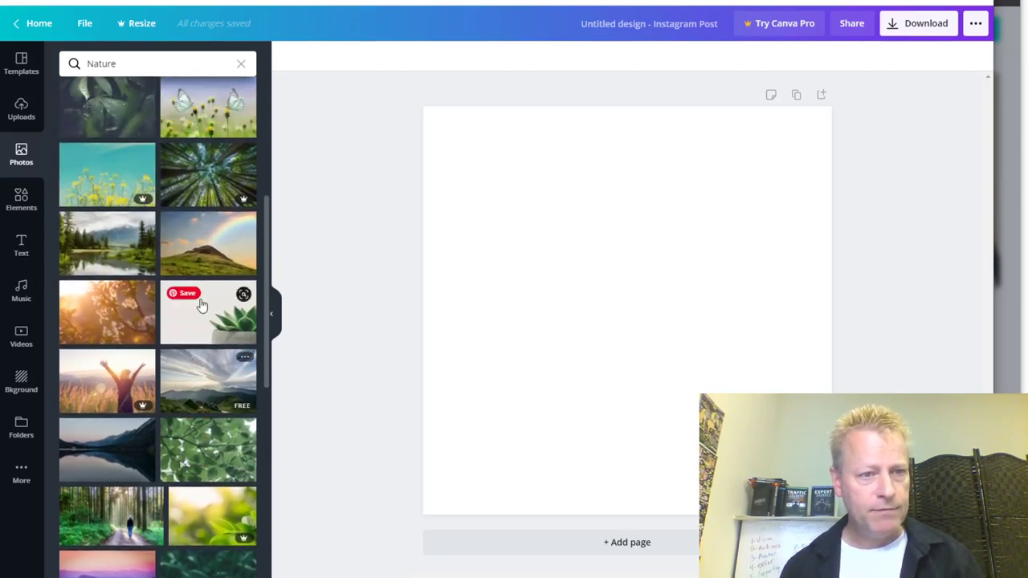
pyautogui.moveTo(187, 233); pyautogui.dragTo(475, 239)
# Step: Reposition and enlarge the rainbow hill photo by its corners until it covers the entire post
pyautogui.moveTo(643, 281); pyautogui.dragTo(654, 227)
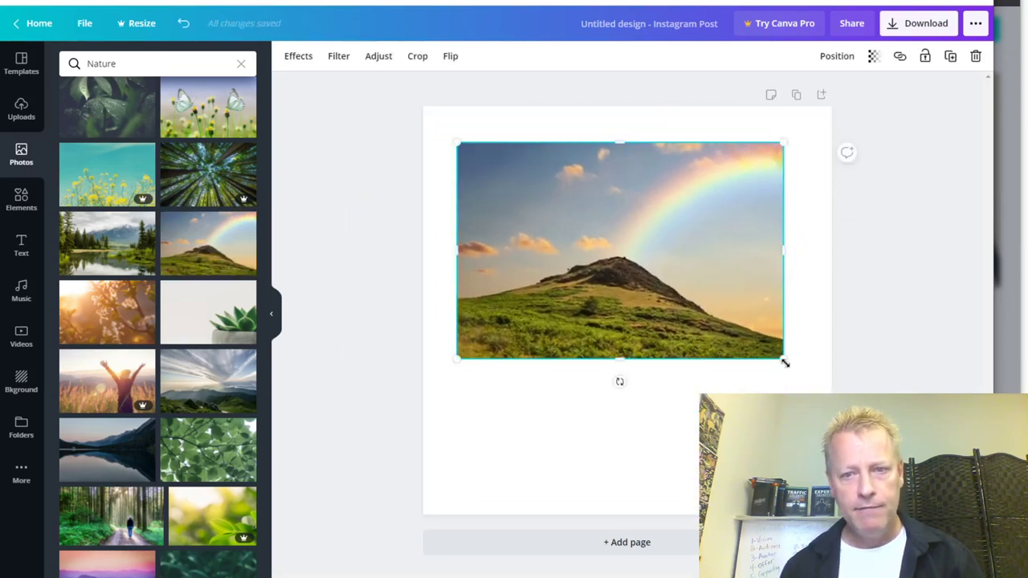
pyautogui.moveTo(783, 358); pyautogui.dragTo(988, 498)
pyautogui.moveTo(749, 344); pyautogui.dragTo(651, 296)
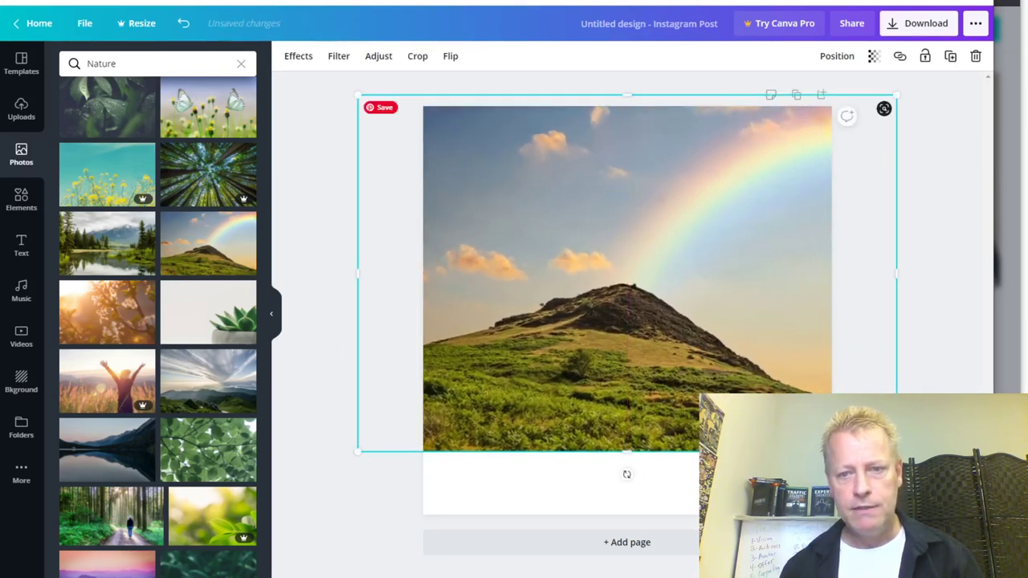
pyautogui.moveTo(897, 451); pyautogui.dragTo(988, 541)
pyautogui.moveTo(695, 565); pyautogui.dragTo(626, 547)
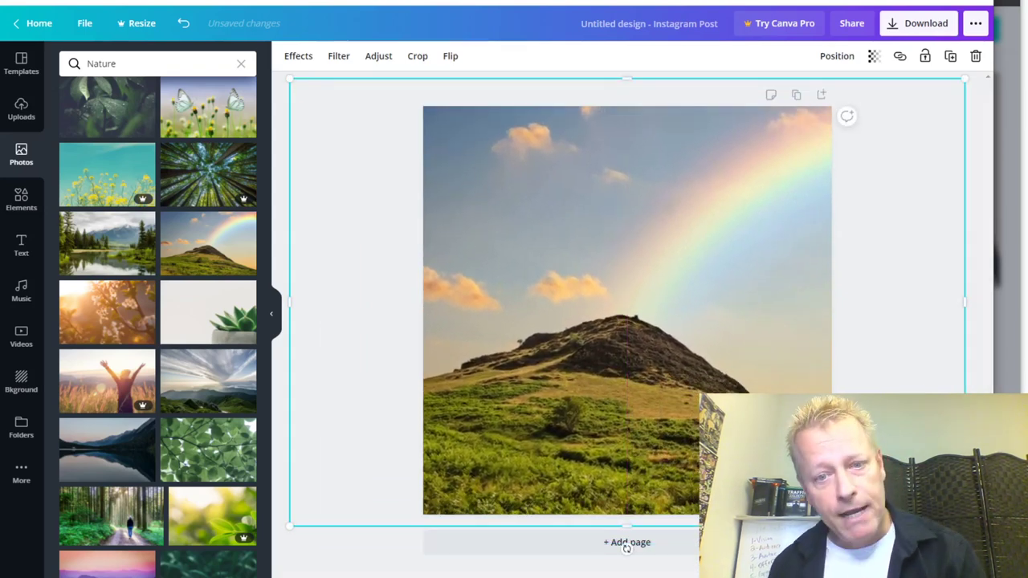
pyautogui.moveTo(965, 77)
pyautogui.mouseDown()
pyautogui.moveTo(876, 149)
pyautogui.moveTo(974, 62)
pyautogui.moveTo(981, 71)
pyautogui.mouseUp()
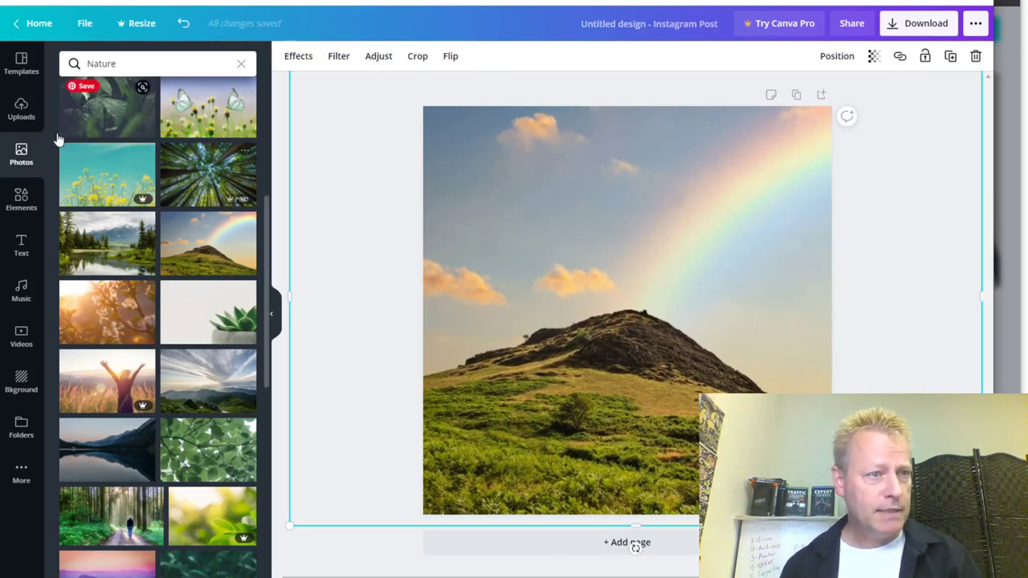
# Step: Add the GLOW text combo, delete its duplicate, and retype it as 'COURSE INCOME SECRETS PODCAST'
pyautogui.click(17, 249)
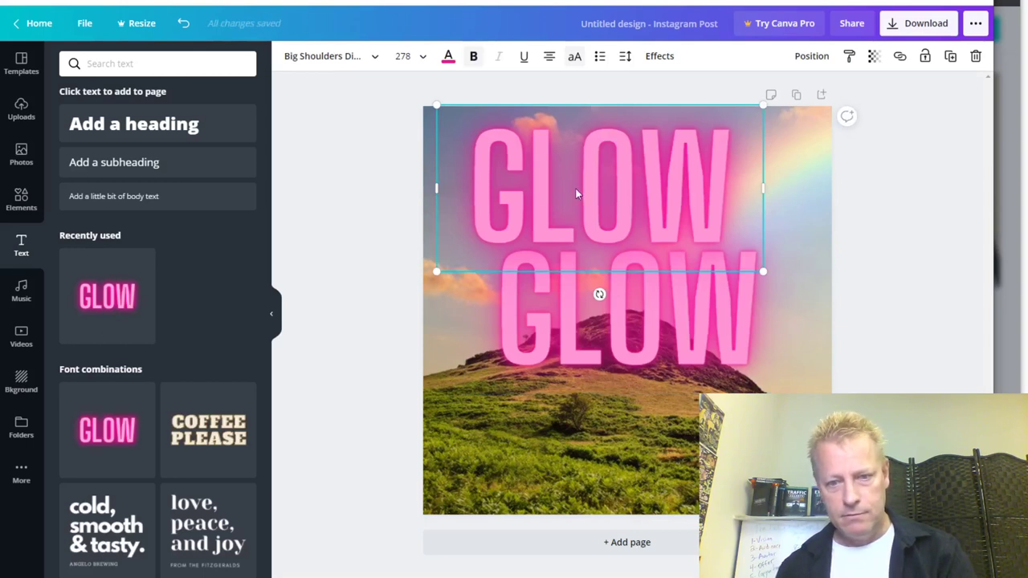
pyautogui.click(975, 56)
pyautogui.click(713, 317)
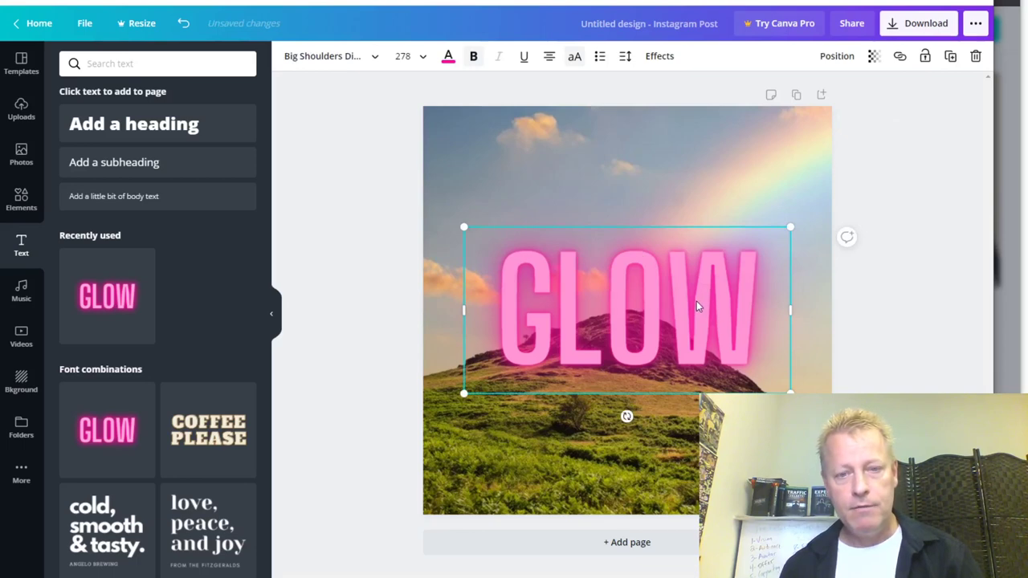
pyautogui.moveTo(663, 308); pyautogui.dragTo(657, 379)
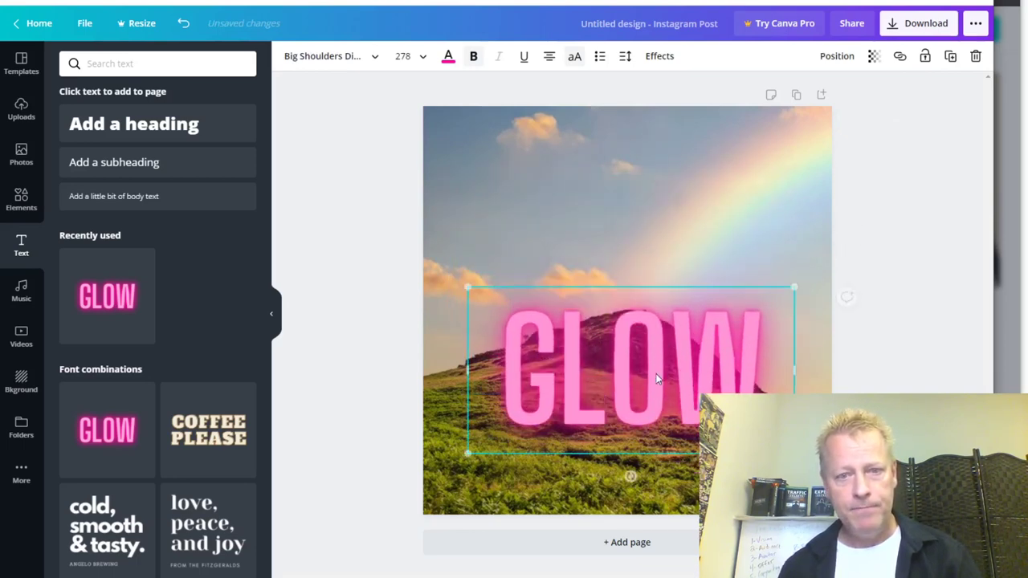
pyautogui.doubleClick(701, 371)
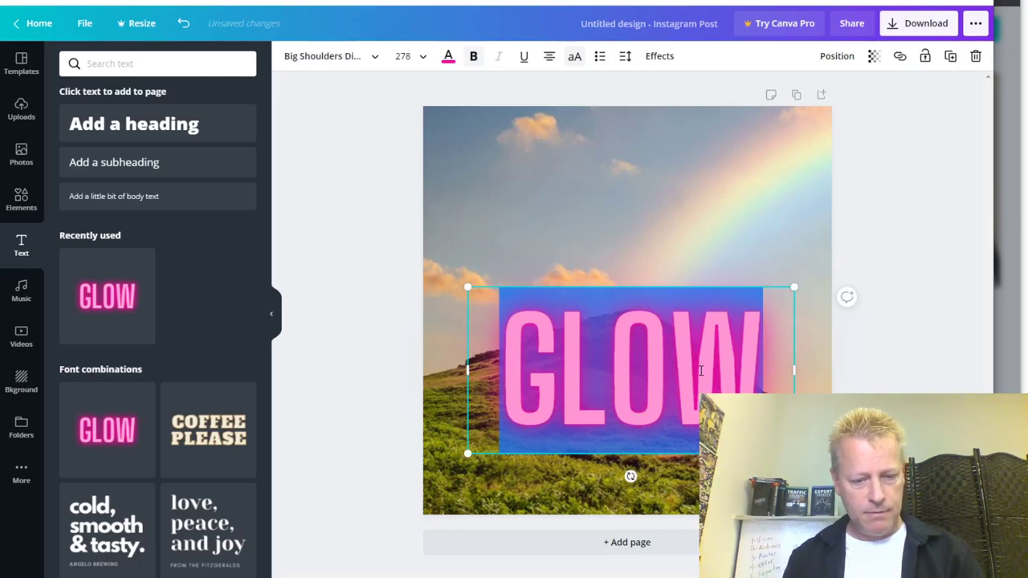
pyautogui.write('COURS')
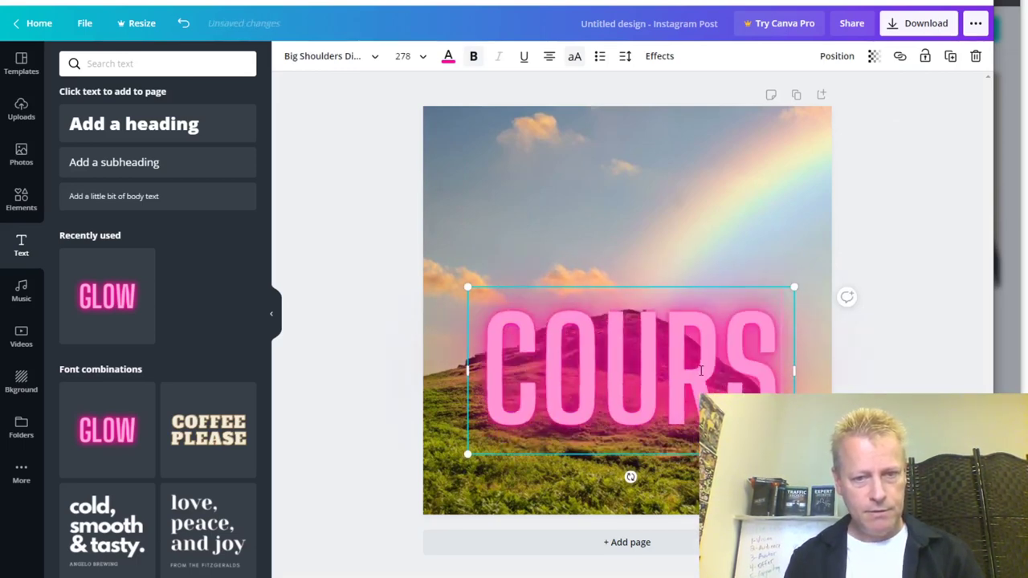
pyautogui.write('E INCOME')
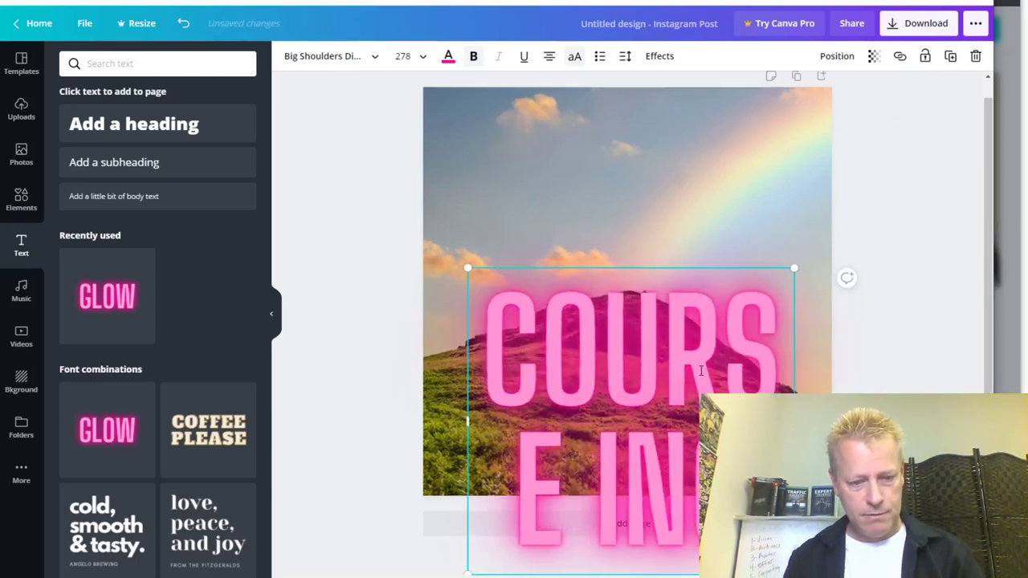
pyautogui.write(' SECRETS')
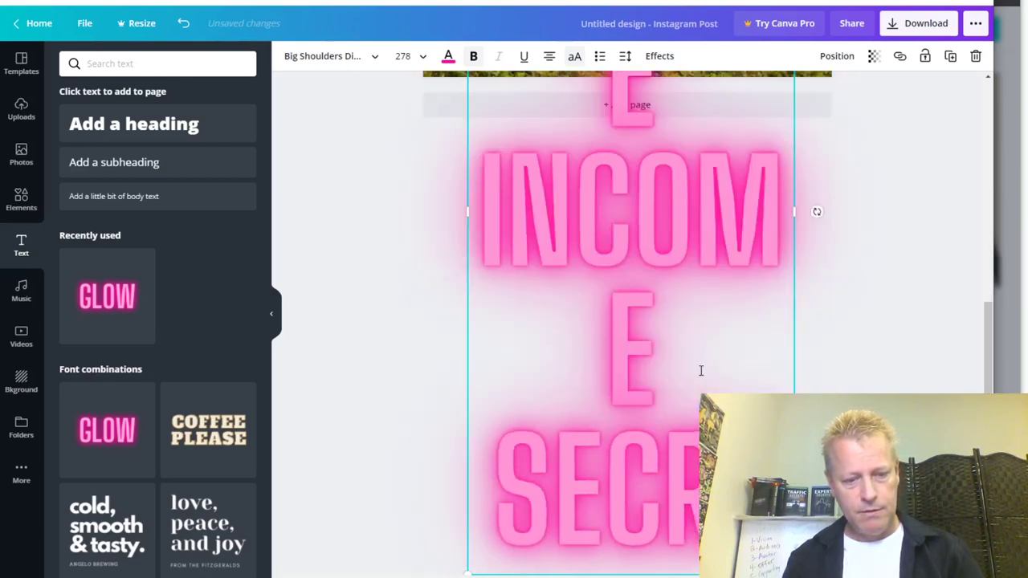
pyautogui.write(' PODC')
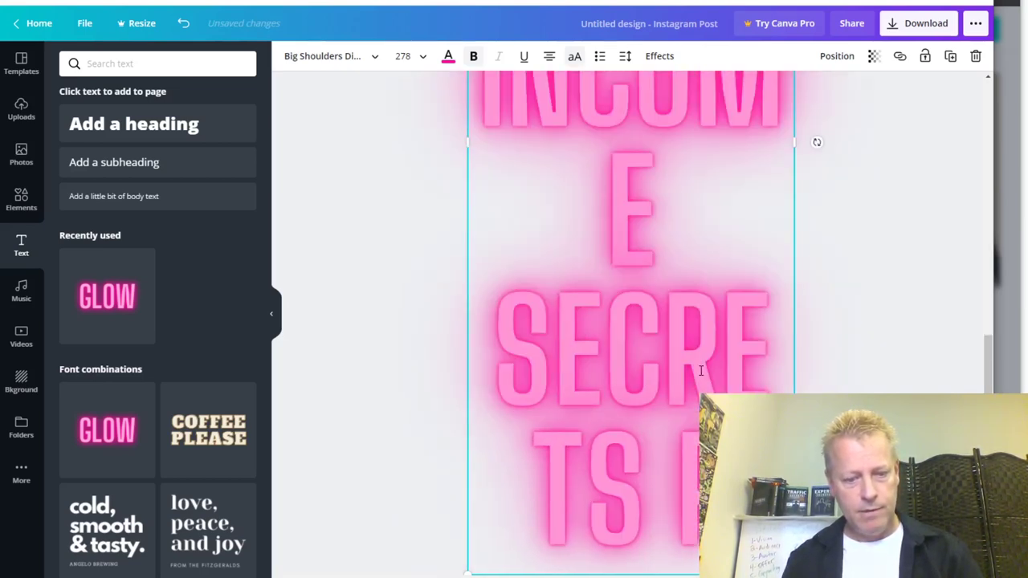
pyautogui.write('AST')
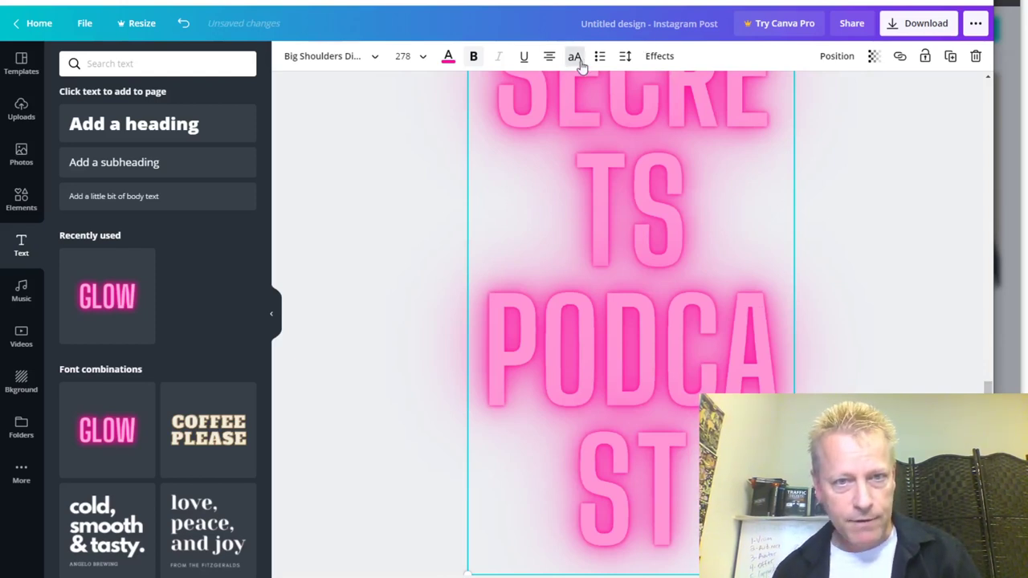
# Step: Set the podcast title to size 72 and move it to the top of the design
pyautogui.click(425, 64)
pyautogui.click(414, 267)
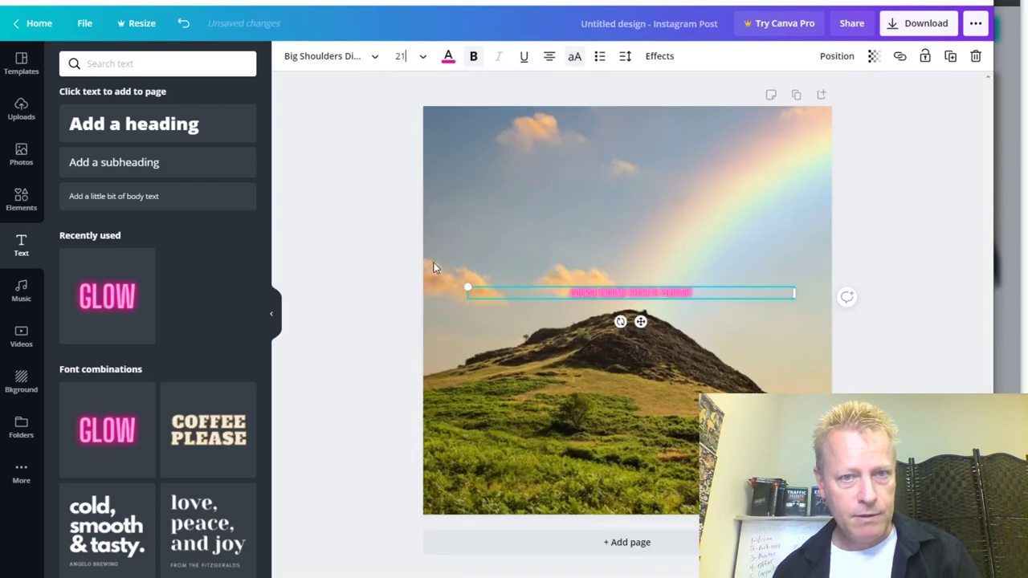
pyautogui.click(401, 56)
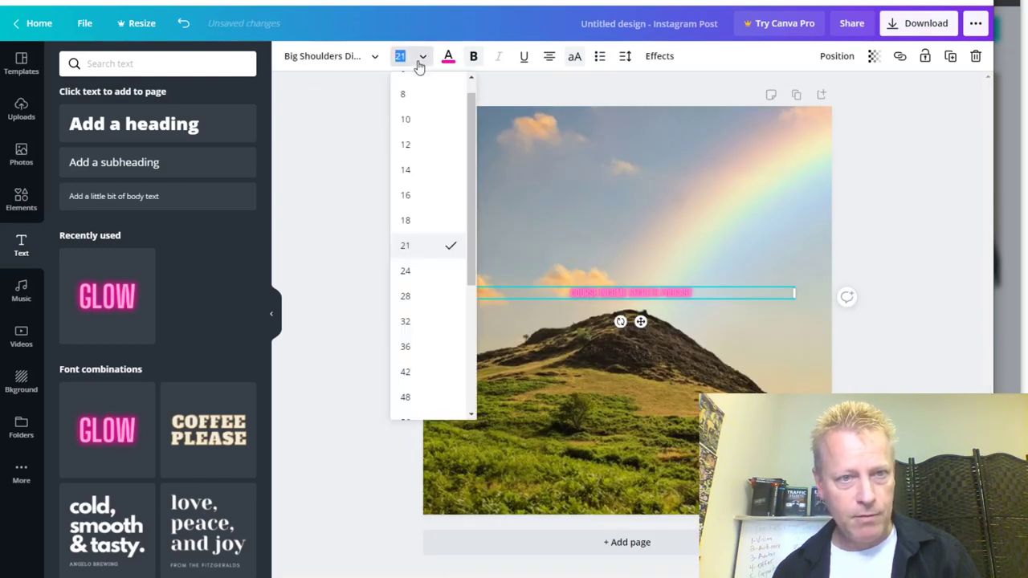
pyautogui.scroll(-3, 421, 354)
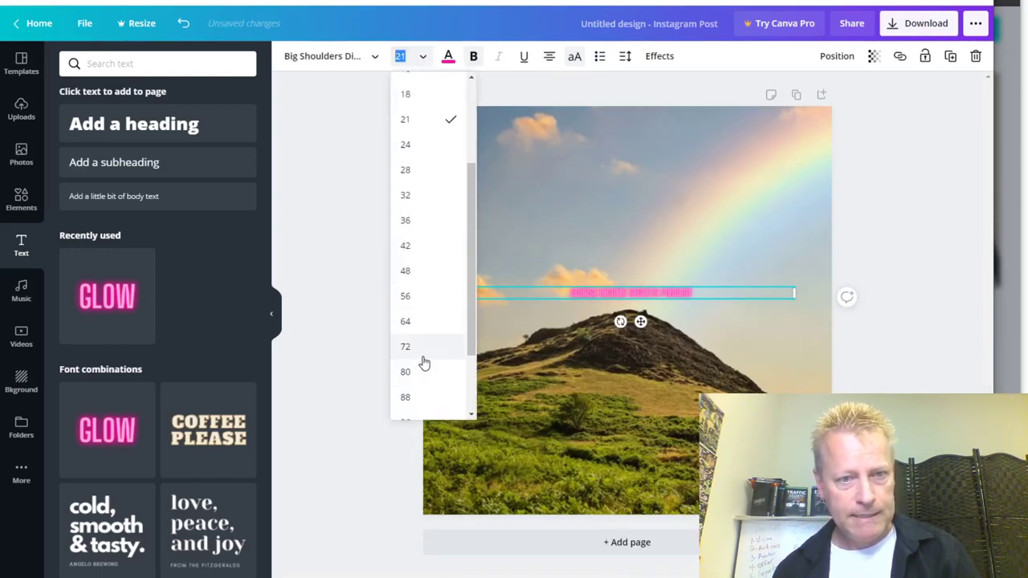
pyautogui.click(406, 346)
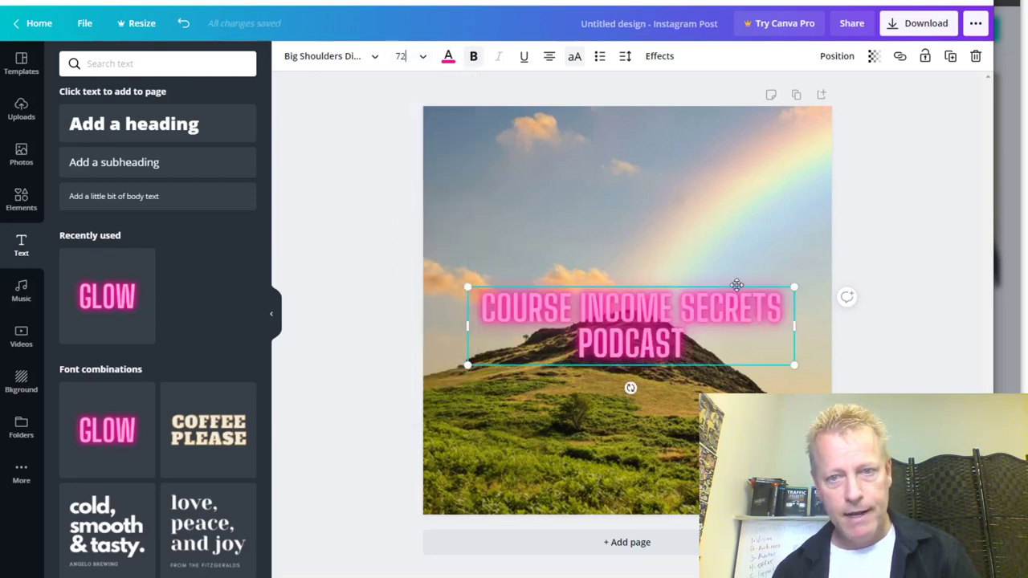
pyautogui.moveTo(736, 283); pyautogui.dragTo(692, 112)
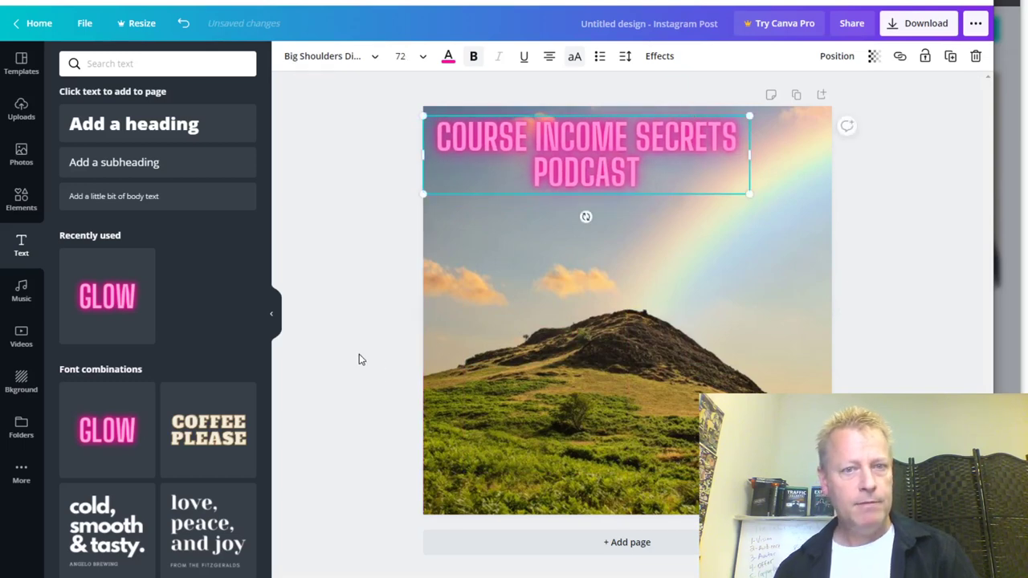
pyautogui.click(381, 252)
# Step: Scroll through the Text panel's font combination templates
pyautogui.scroll(-3, 230, 402)
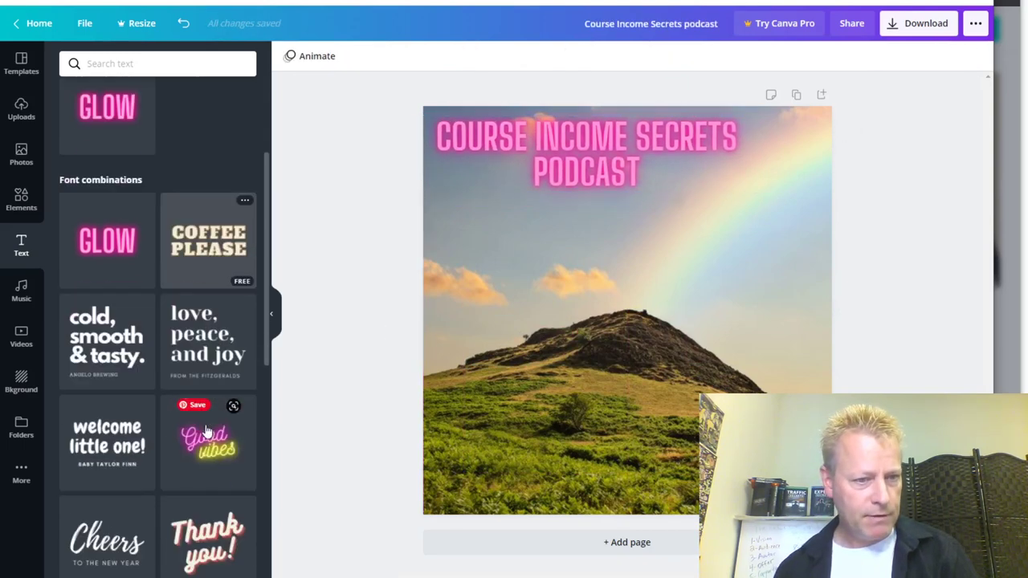
pyautogui.scroll(-5, 141, 455)
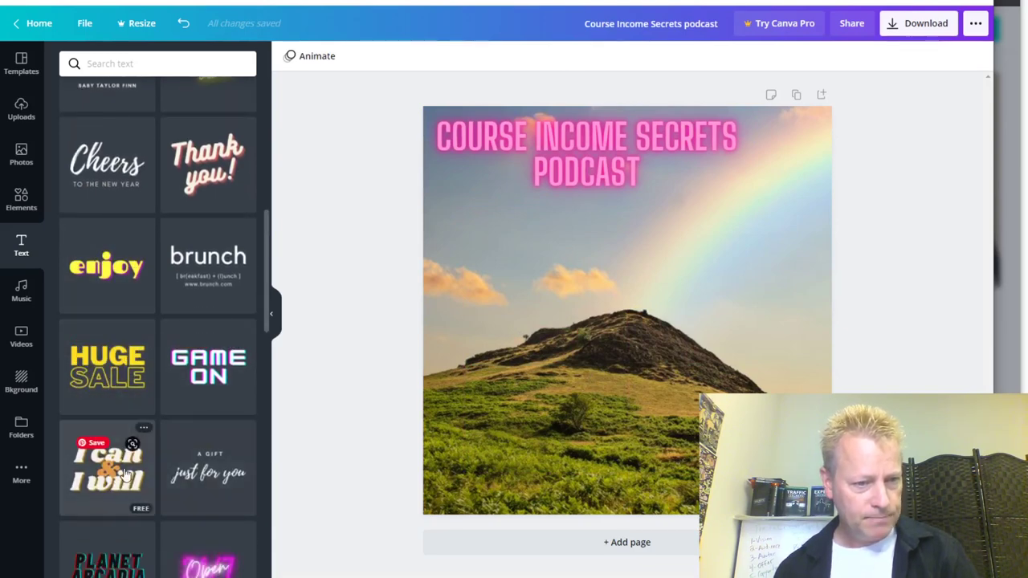
pyautogui.scroll(-2, 211, 462)
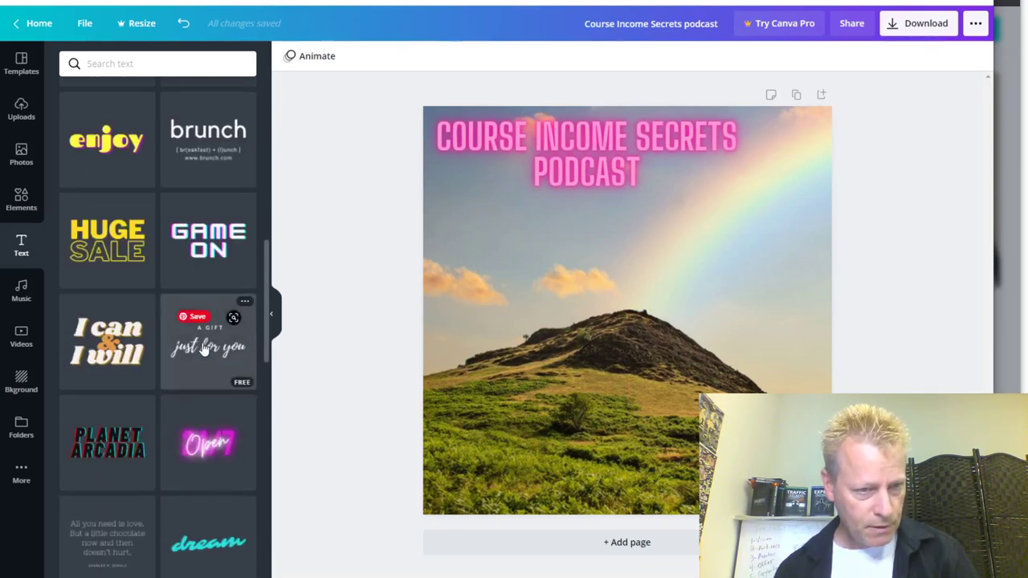
pyautogui.scroll(-3, 229, 447)
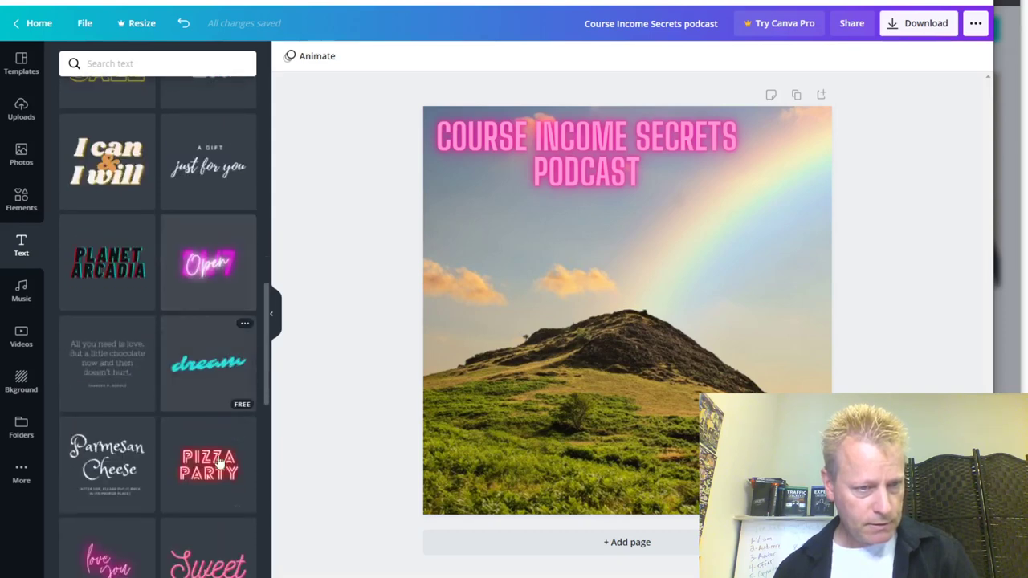
pyautogui.scroll(-3, 207, 477)
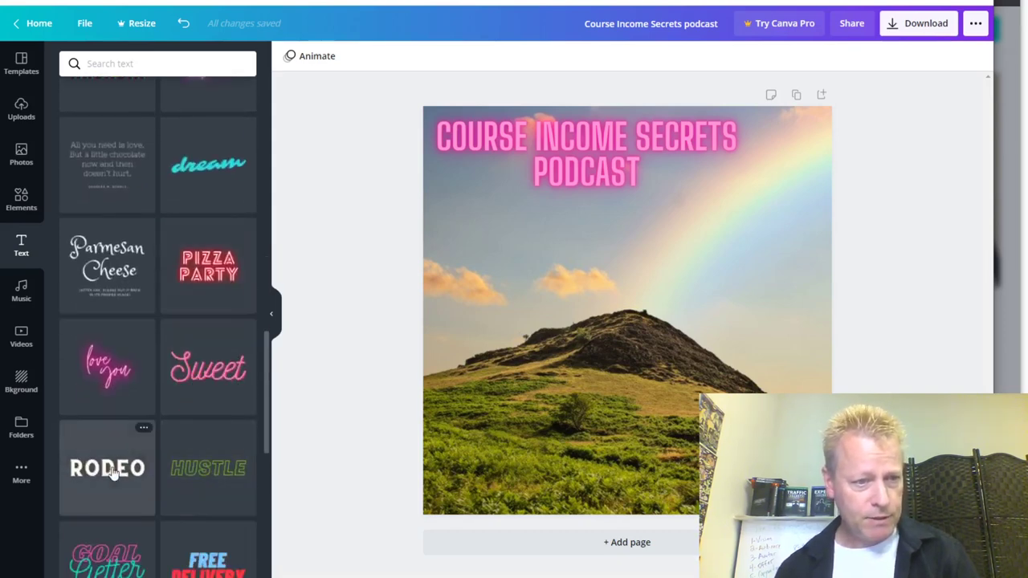
pyautogui.scroll(-4, 138, 451)
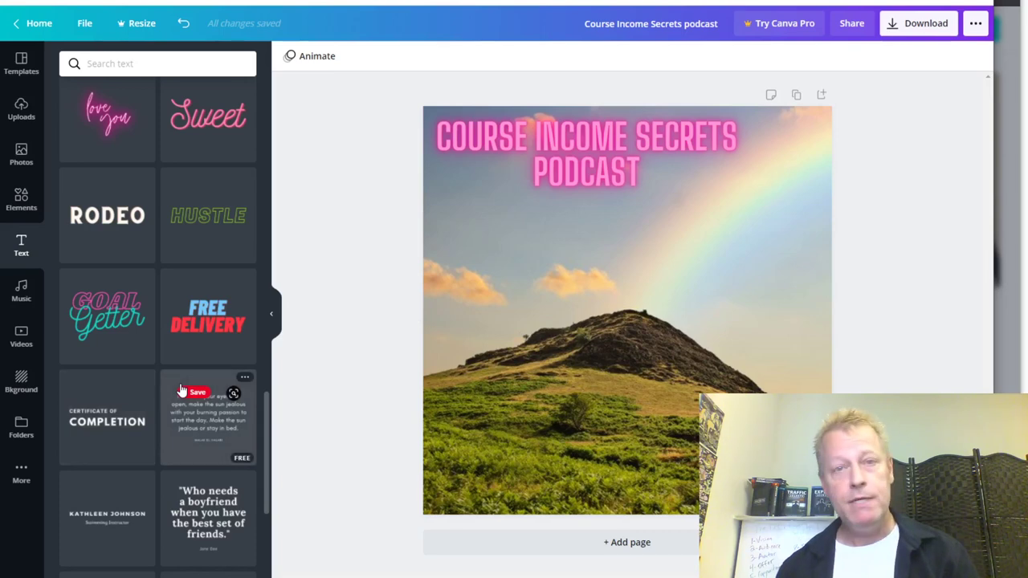
pyautogui.scroll(12, 205, 362)
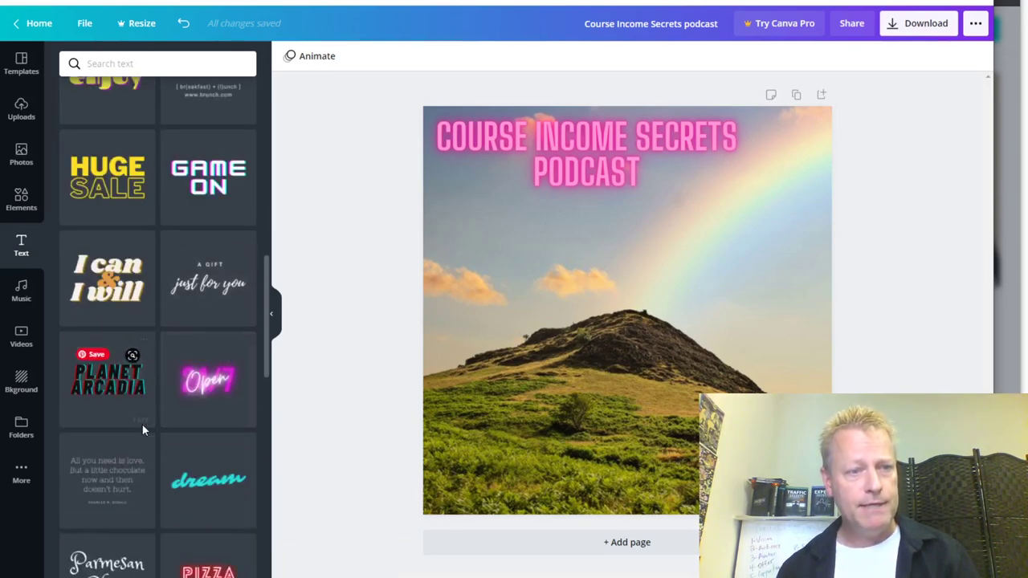
pyautogui.scroll(3, 142, 421)
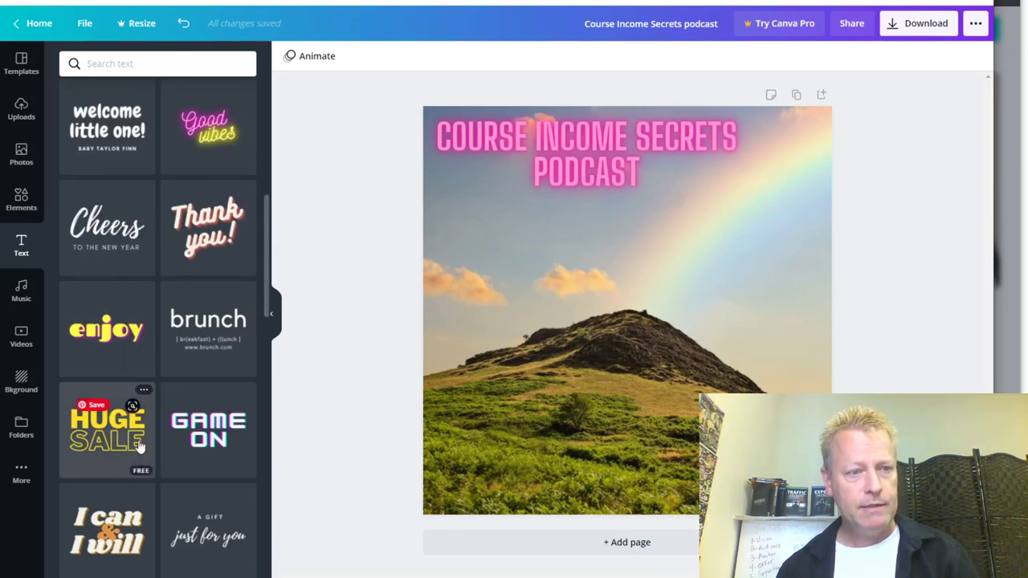
# Step: Add the GAME ON text combination at size 88 along the bottom of the photo
pyautogui.click(213, 432)
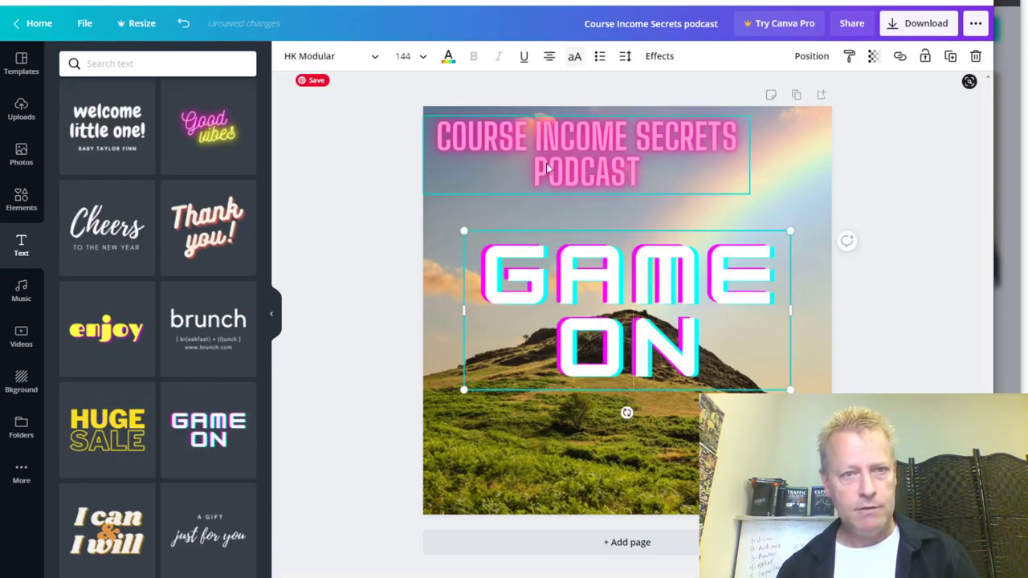
pyautogui.click(422, 56)
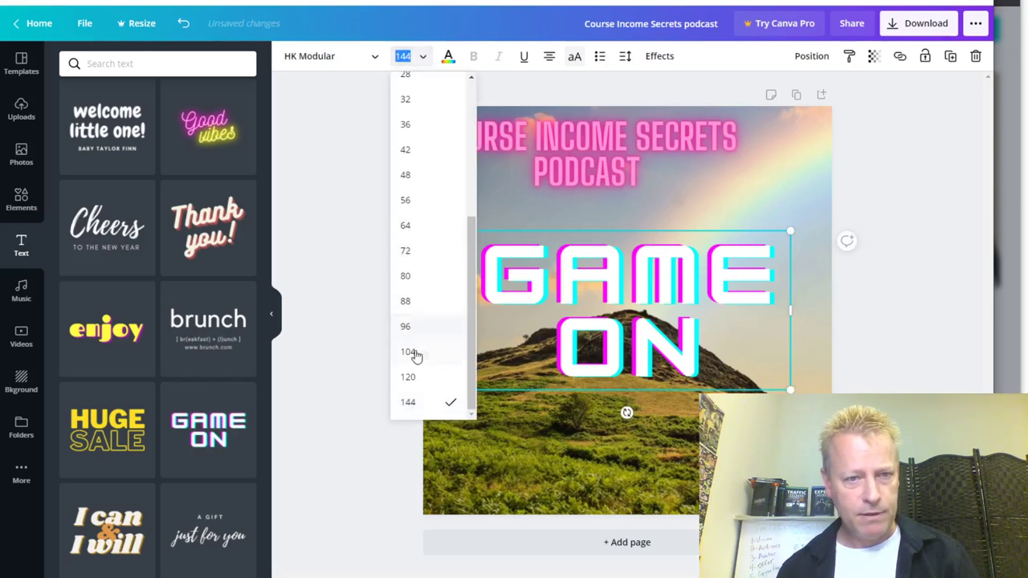
pyautogui.click(406, 301)
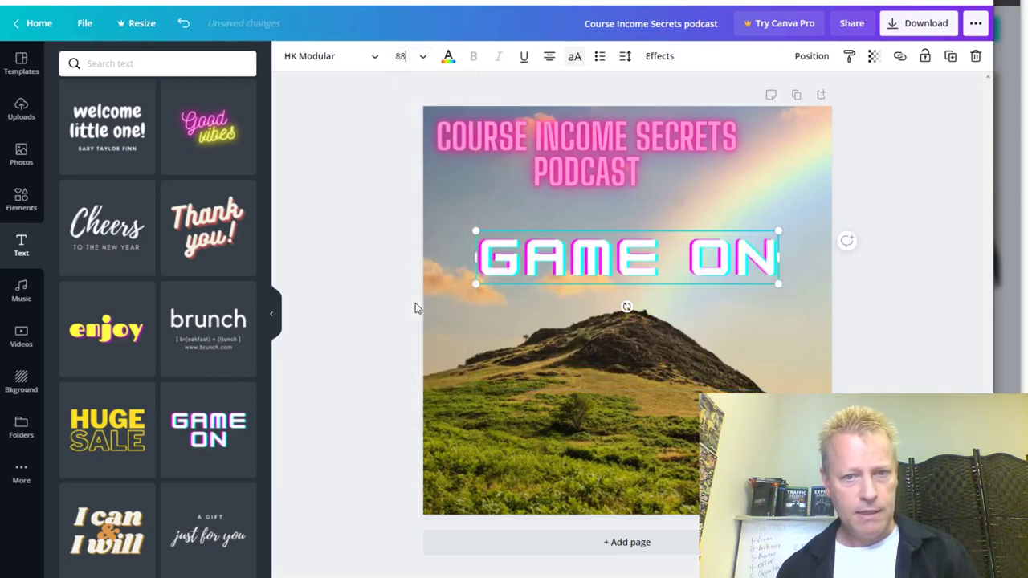
pyautogui.moveTo(703, 268); pyautogui.dragTo(665, 441)
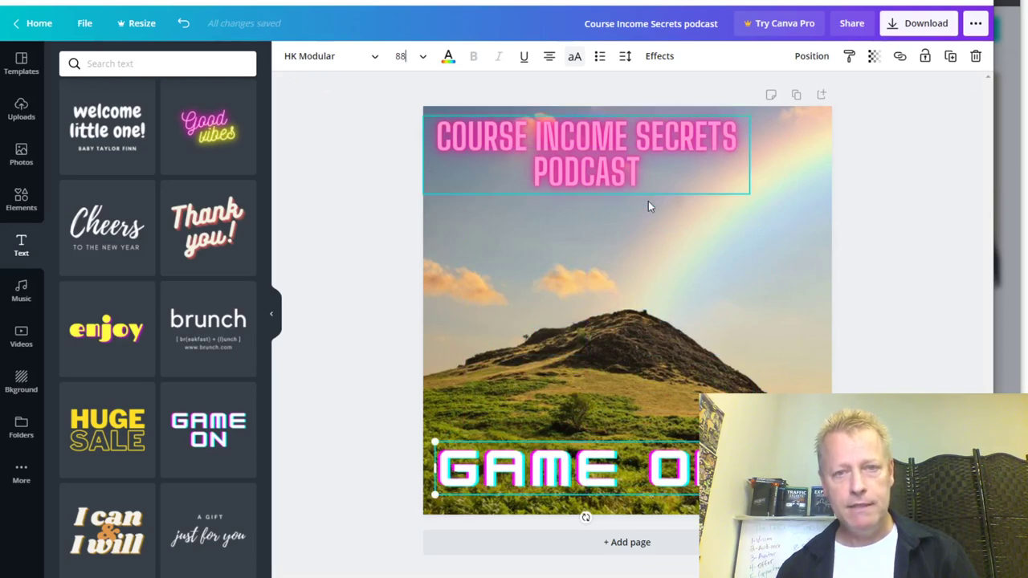
pyautogui.click(618, 164)
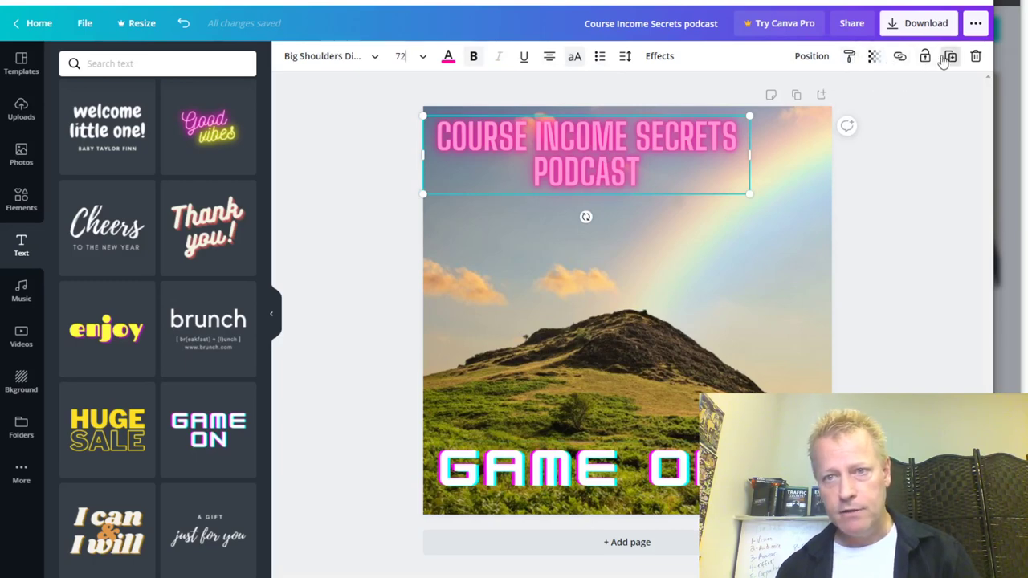
# Step: Make the podcast title dark purple, keeping its font and bold unchanged
pyautogui.click(371, 58)
pyautogui.click(375, 59)
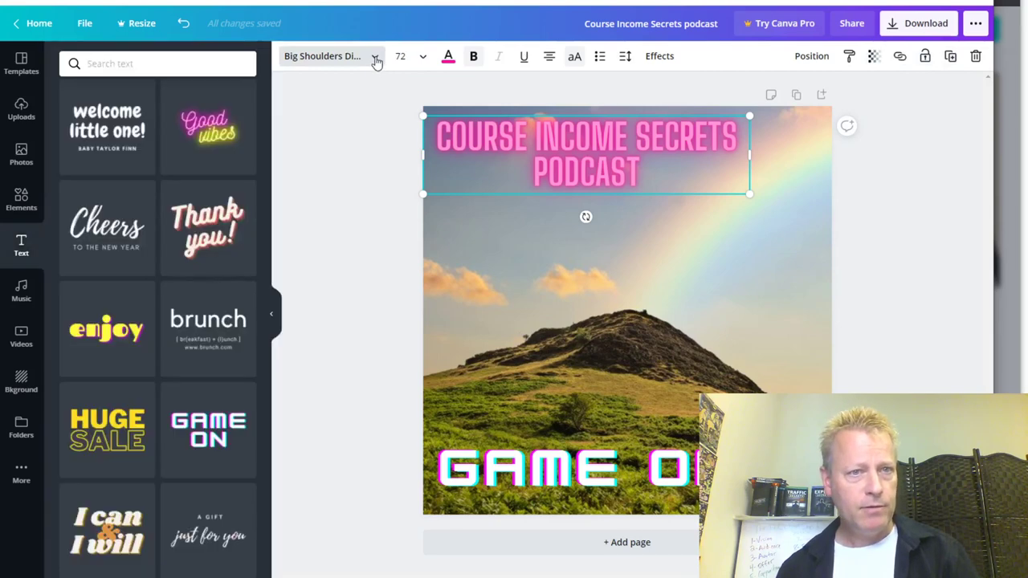
pyautogui.click(375, 58)
pyautogui.click(375, 59)
pyautogui.click(375, 58)
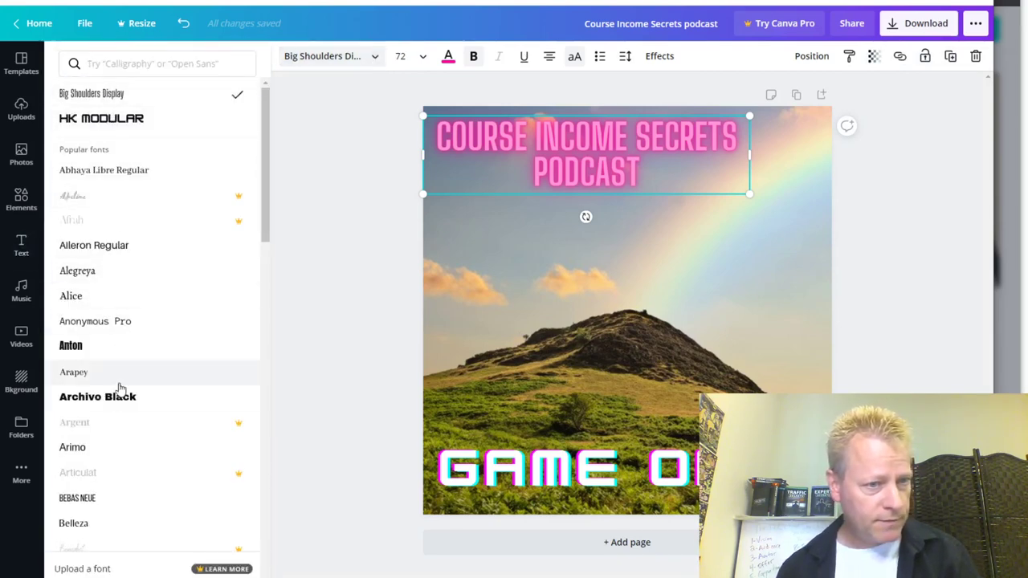
pyautogui.click(363, 57)
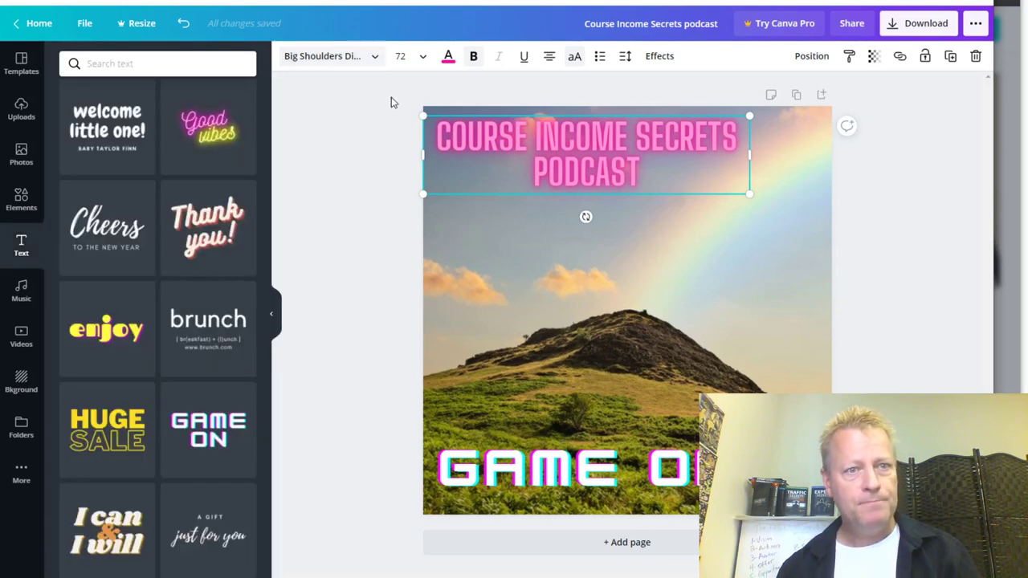
pyautogui.click(448, 59)
pyautogui.click(243, 277)
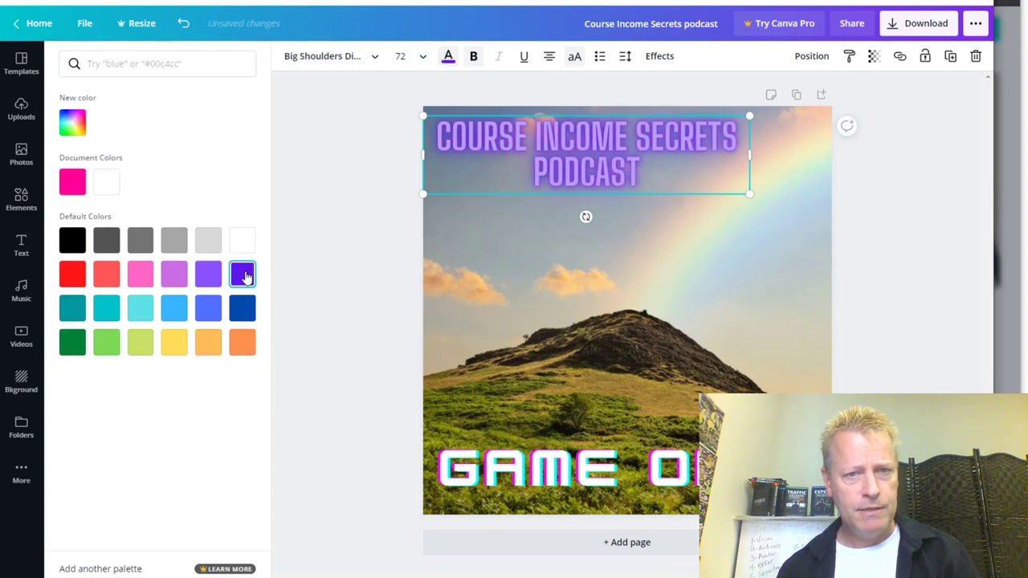
pyautogui.click(448, 58)
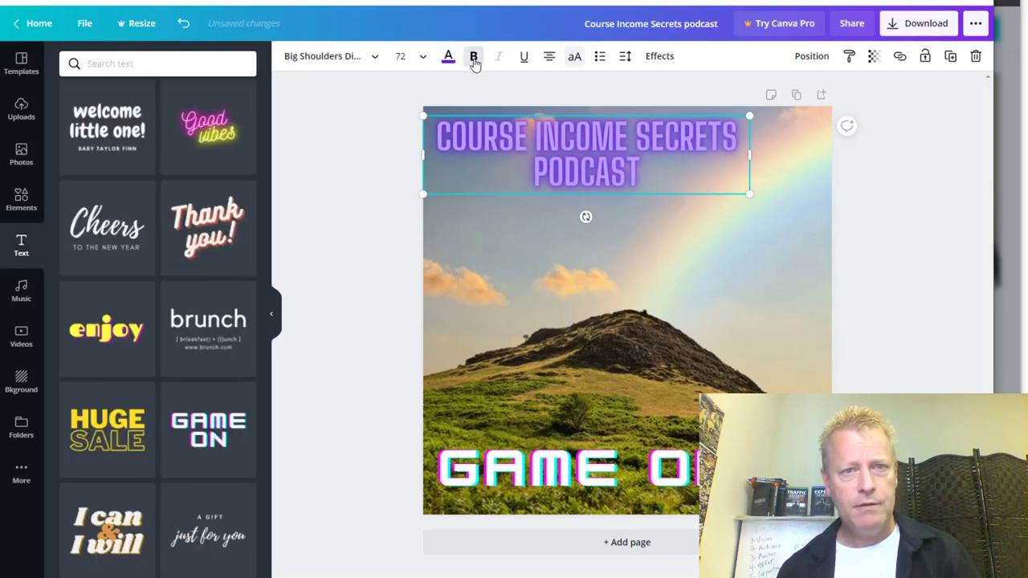
pyautogui.click(474, 61)
pyautogui.click(474, 61)
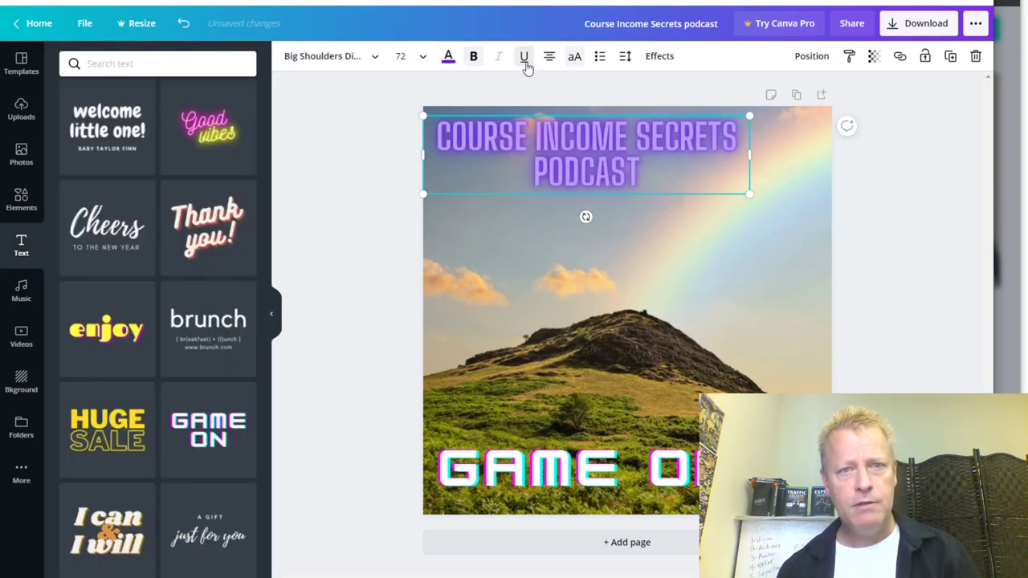
# Step: Try several text effects and give the title the Neon glow effect
pyautogui.click(673, 57)
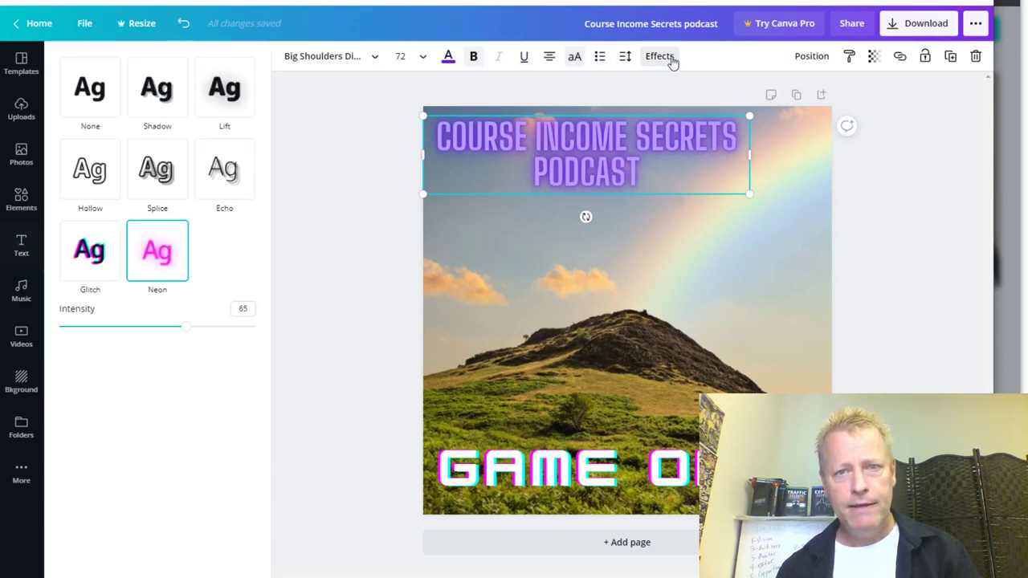
pyautogui.click(225, 173)
pyautogui.click(152, 175)
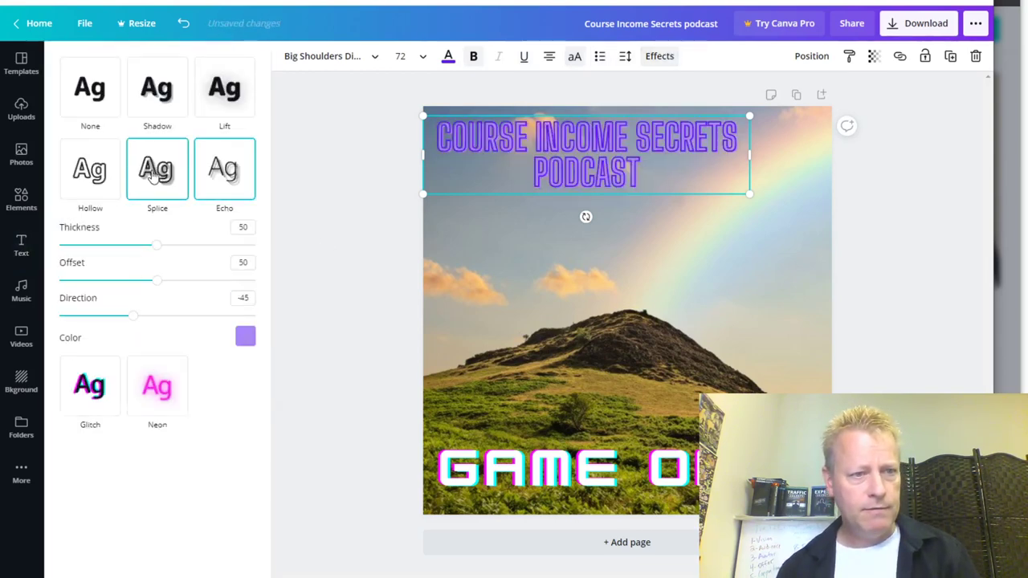
pyautogui.click(90, 172)
pyautogui.click(225, 88)
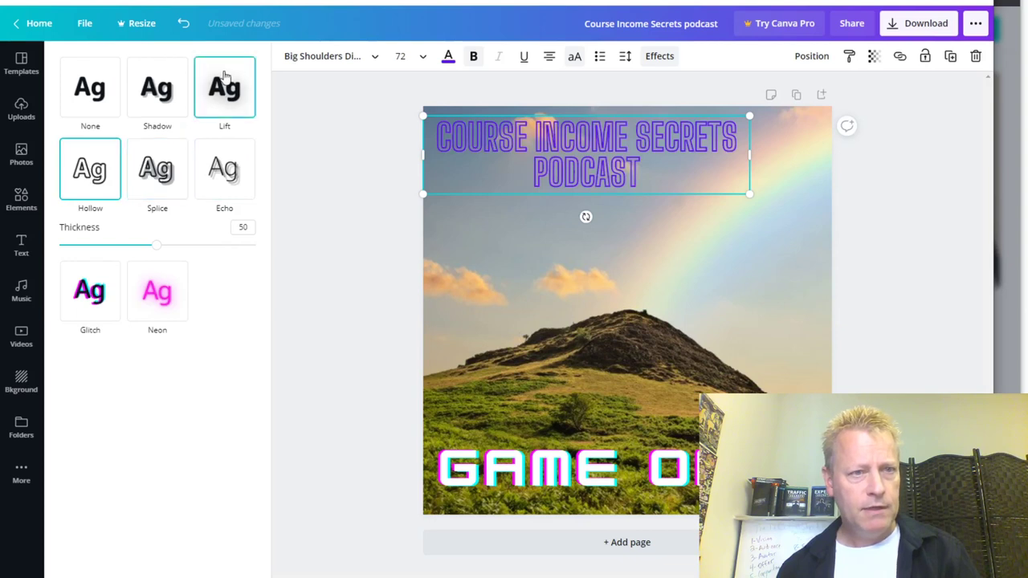
pyautogui.click(156, 291)
pyautogui.click(91, 273)
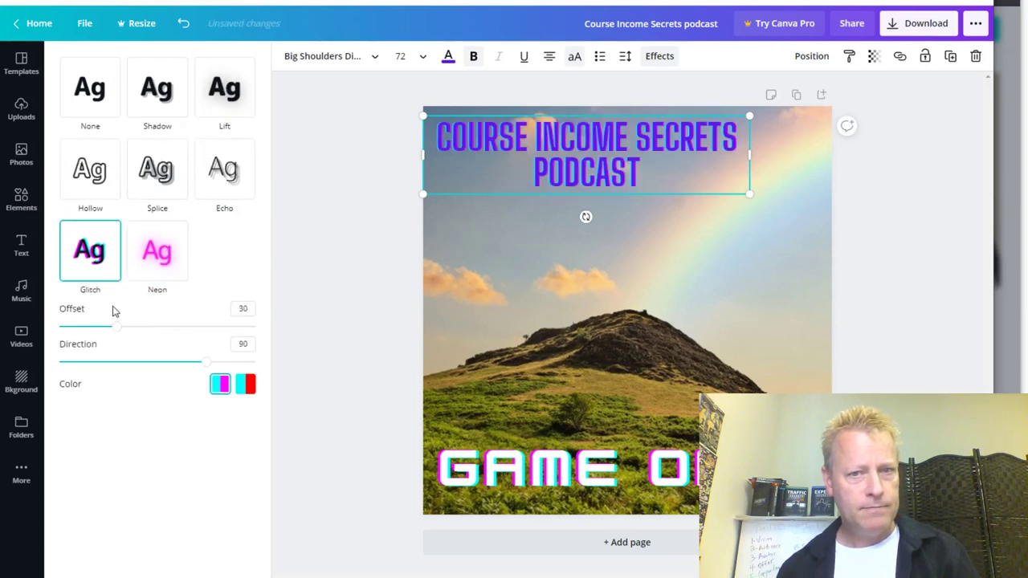
pyautogui.click(164, 261)
pyautogui.press('Escape')
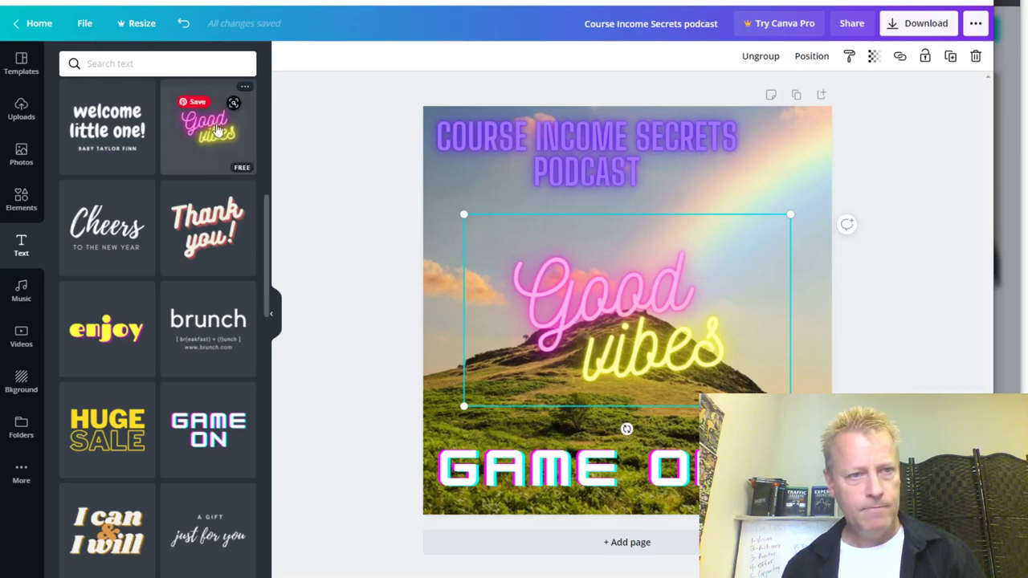
# Step: Add the Good vibes sticker, delete the extra shrunken copy, and nudge it into place over the hill
pyautogui.click(215, 137)
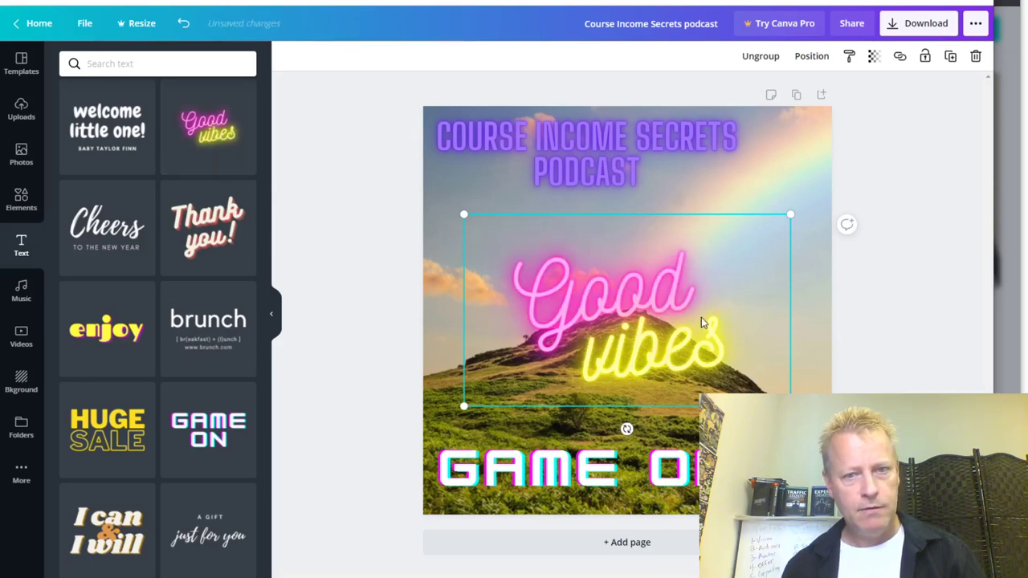
pyautogui.moveTo(790, 406); pyautogui.dragTo(667, 331)
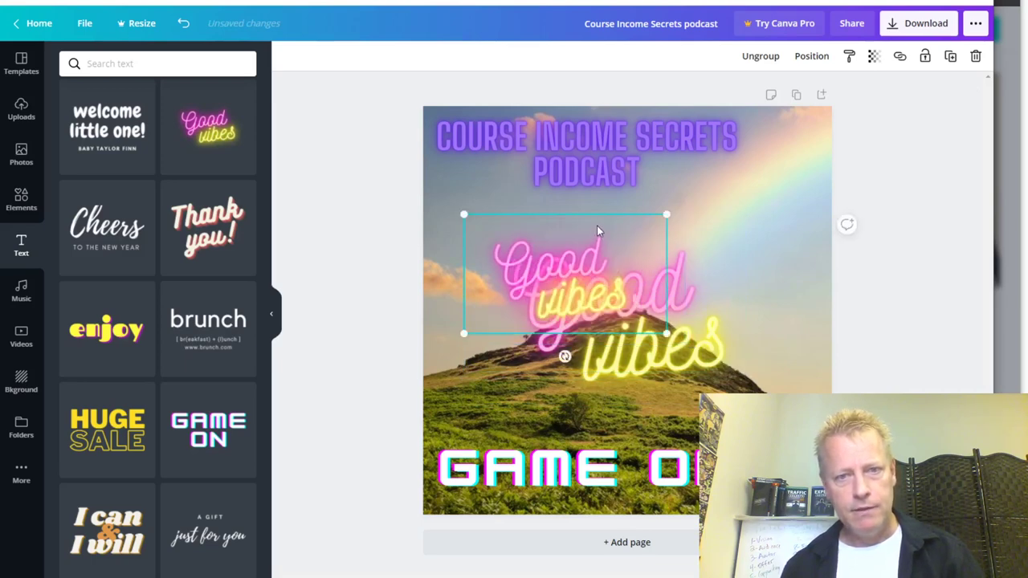
pyautogui.click(976, 57)
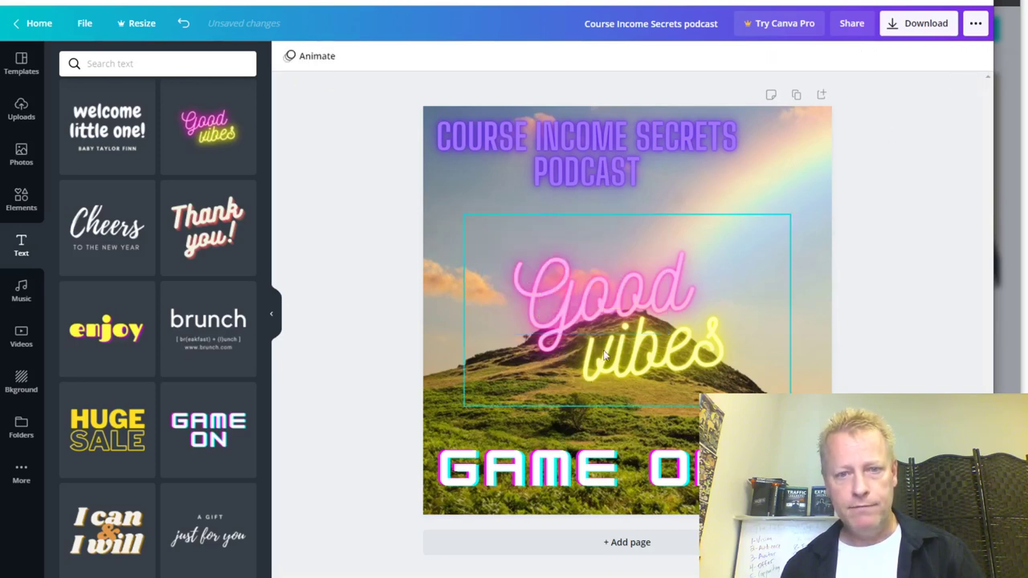
pyautogui.click(681, 363)
pyautogui.moveTo(694, 345)
pyautogui.mouseDown()
pyautogui.moveTo(699, 389)
pyautogui.moveTo(700, 333)
pyautogui.mouseUp()
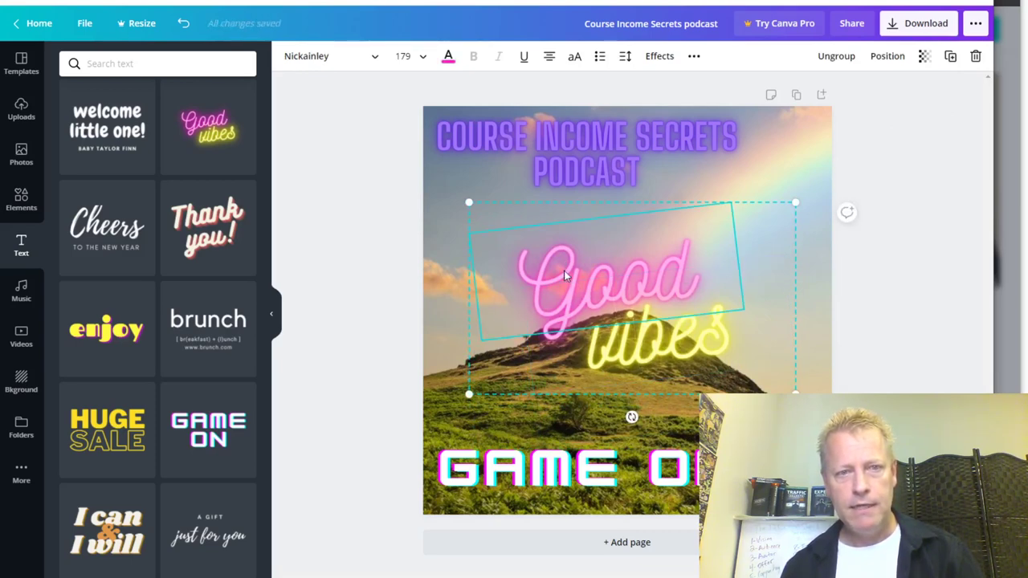
# Step: Colour the word 'vibes' pale lime and 'Good' red, then deselect the sticker
pyautogui.click(449, 56)
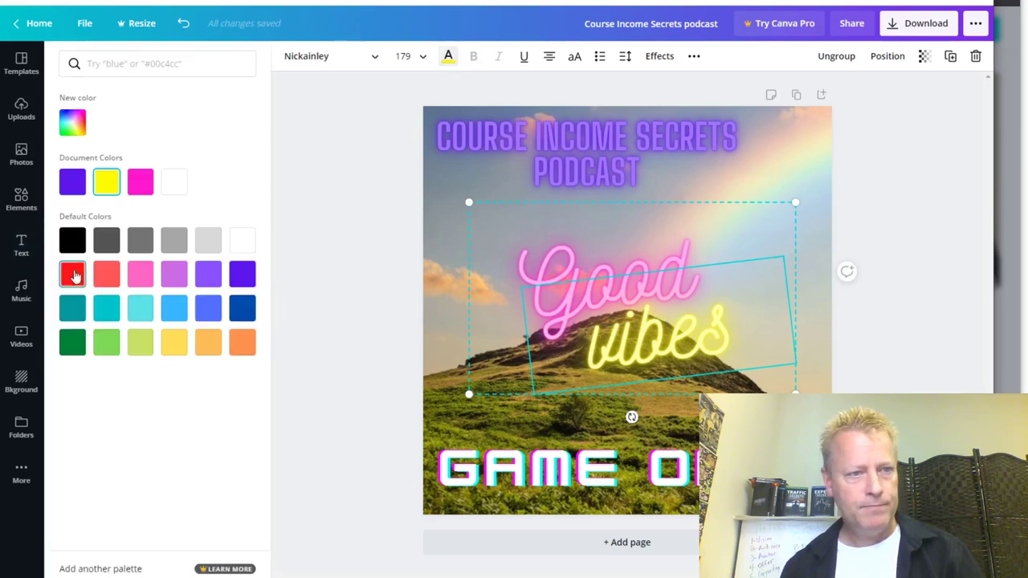
pyautogui.click(144, 352)
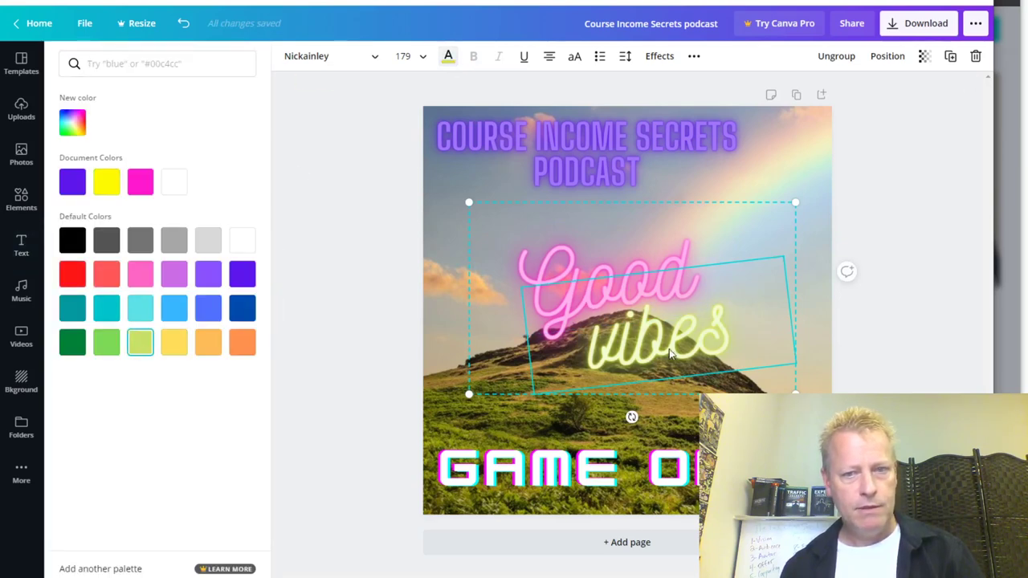
pyautogui.click(551, 271)
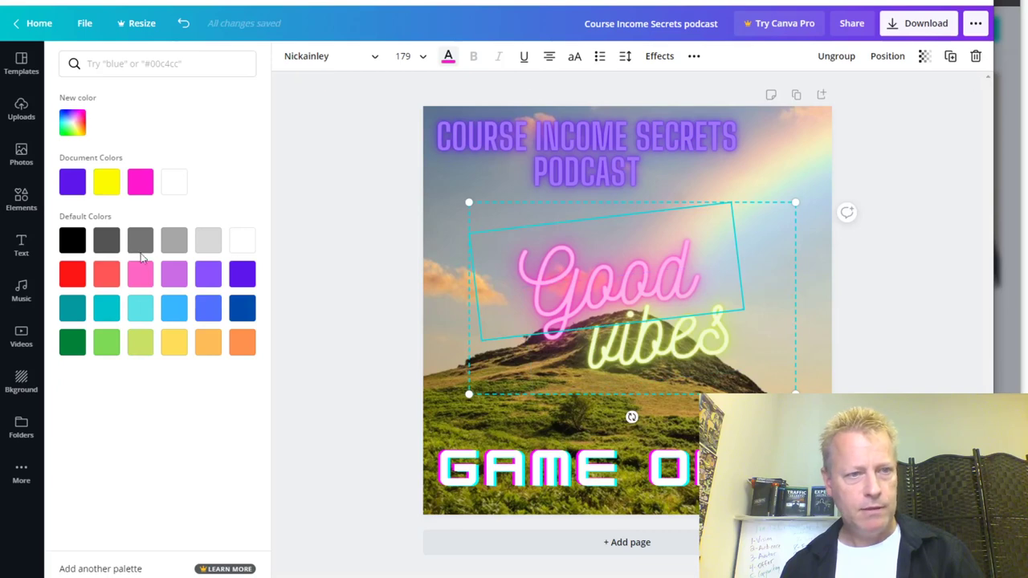
pyautogui.click(76, 277)
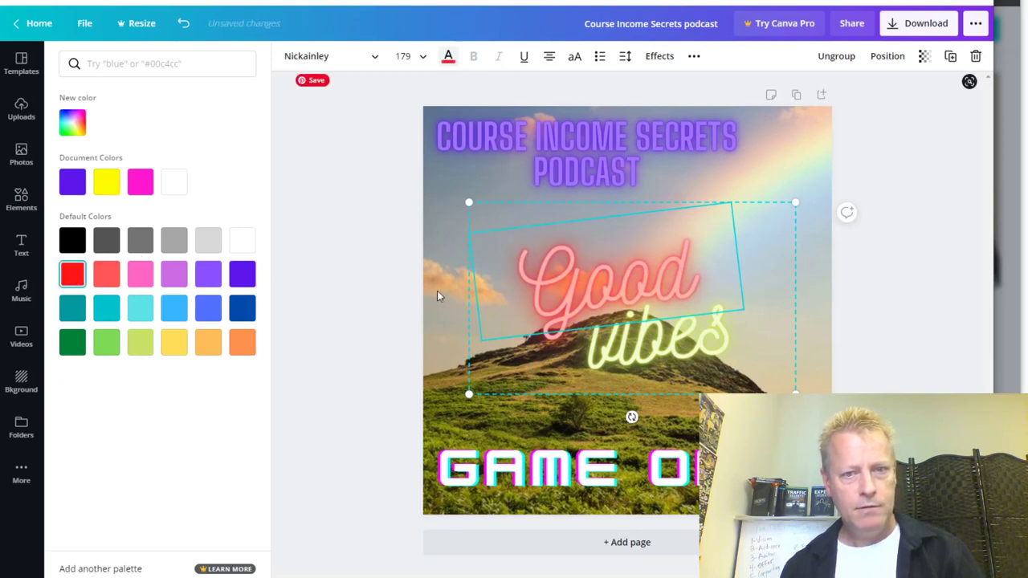
pyautogui.press('Escape')
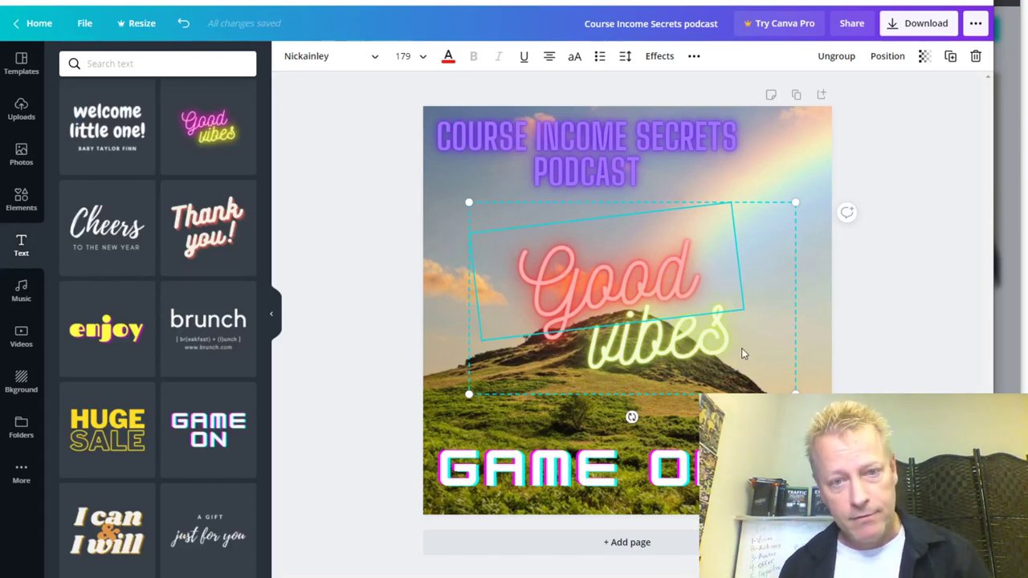
pyautogui.click(440, 319)
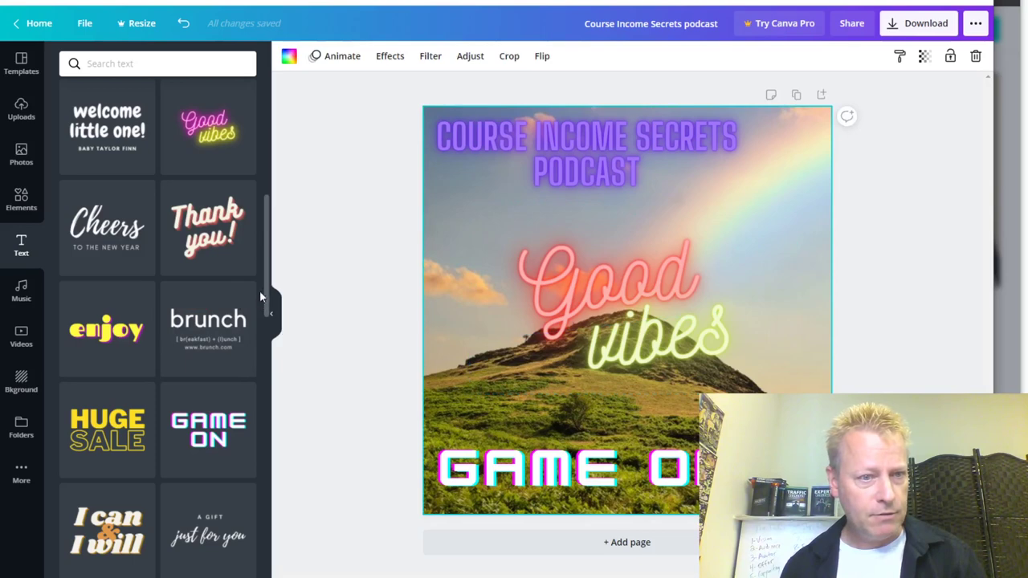
pyautogui.moveTo(268, 281); pyautogui.dragTo(254, 110)
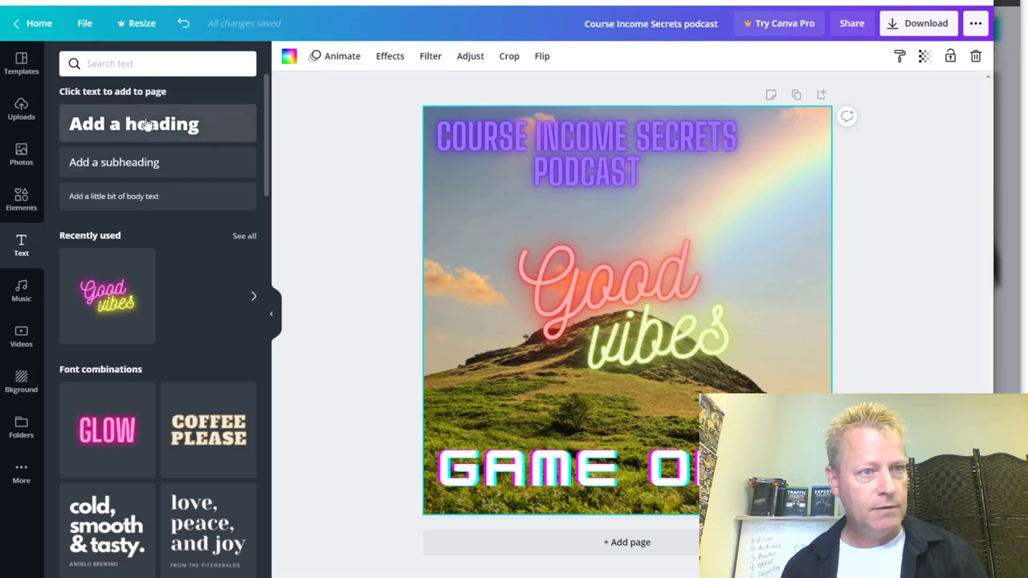
# Step: Add a heading text box reading 'with' followed by the host's name
pyautogui.click(303, 149)
pyautogui.click(813, 334)
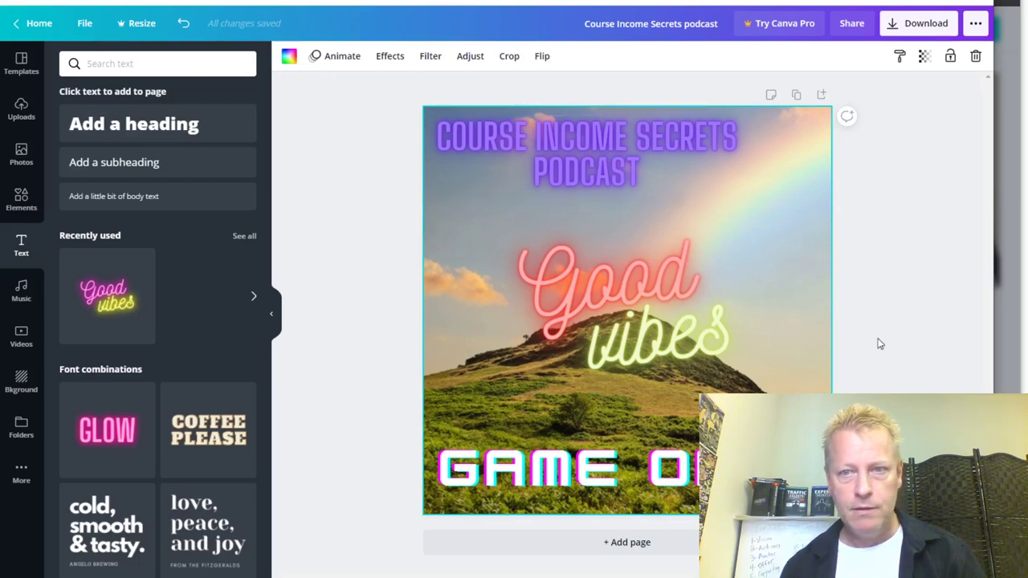
pyautogui.click(946, 110)
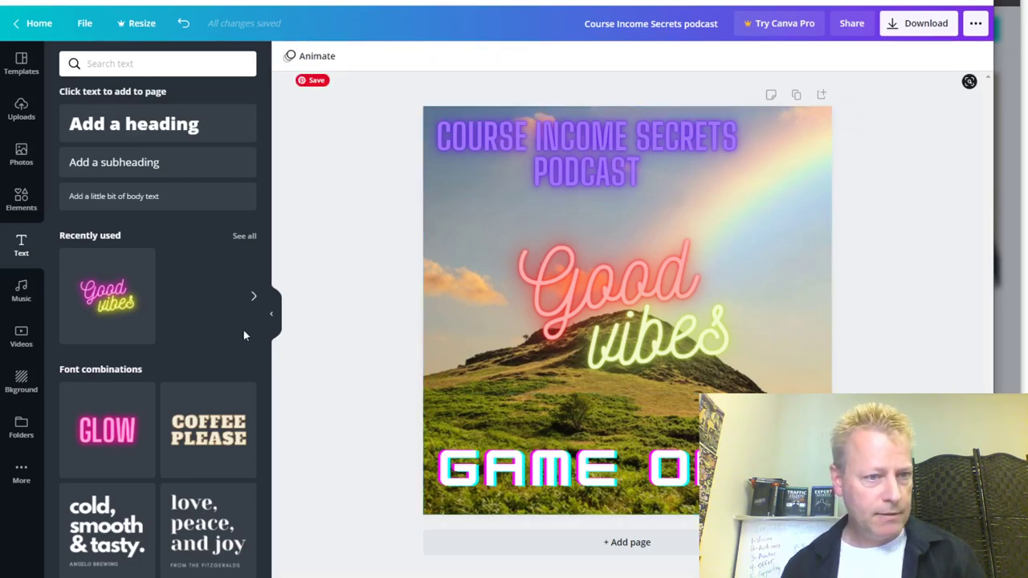
pyautogui.moveTo(265, 161)
pyautogui.mouseDown()
pyautogui.moveTo(269, 314)
pyautogui.moveTo(267, 157)
pyautogui.mouseUp()
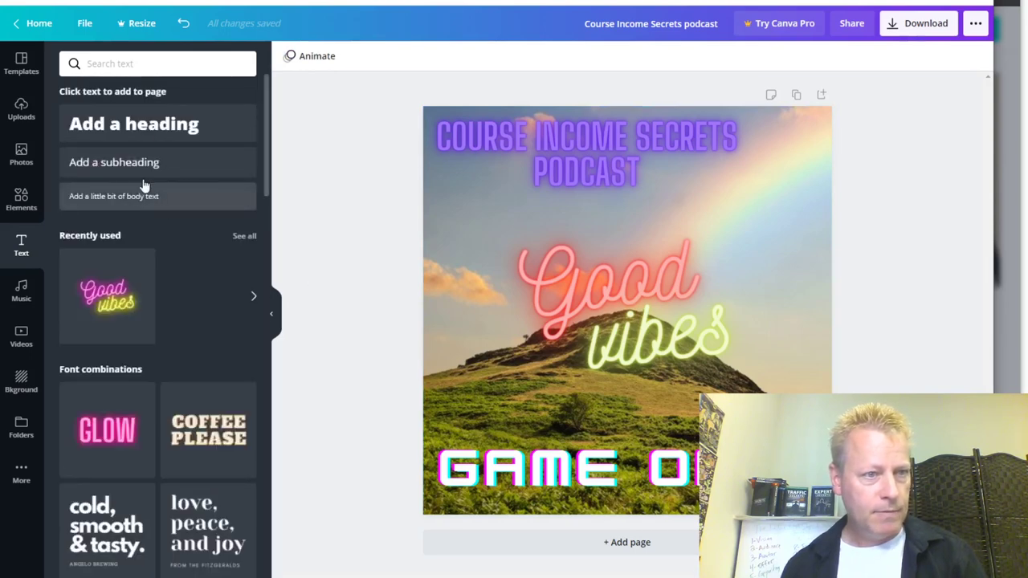
pyautogui.click(131, 129)
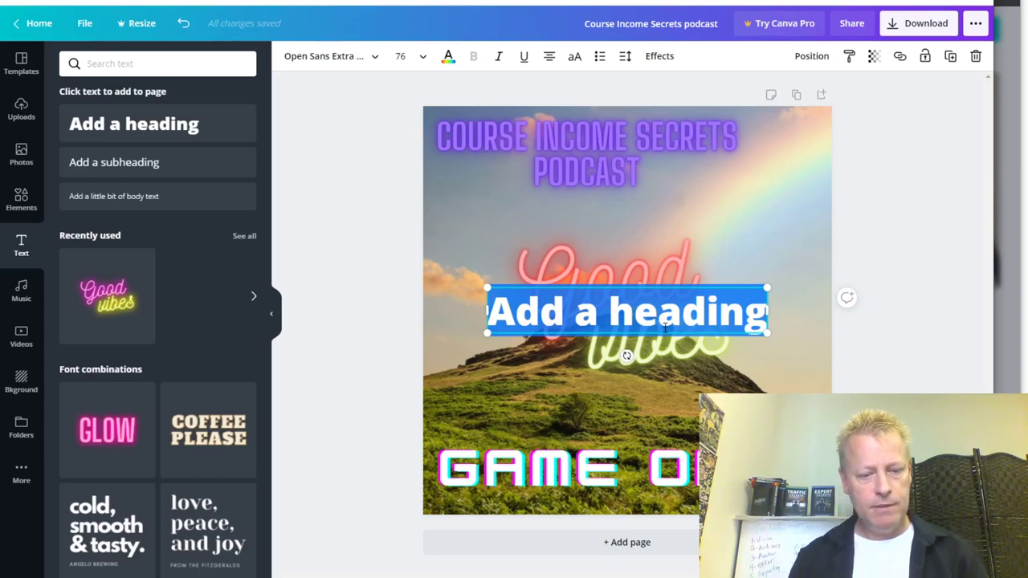
pyautogui.write('with')
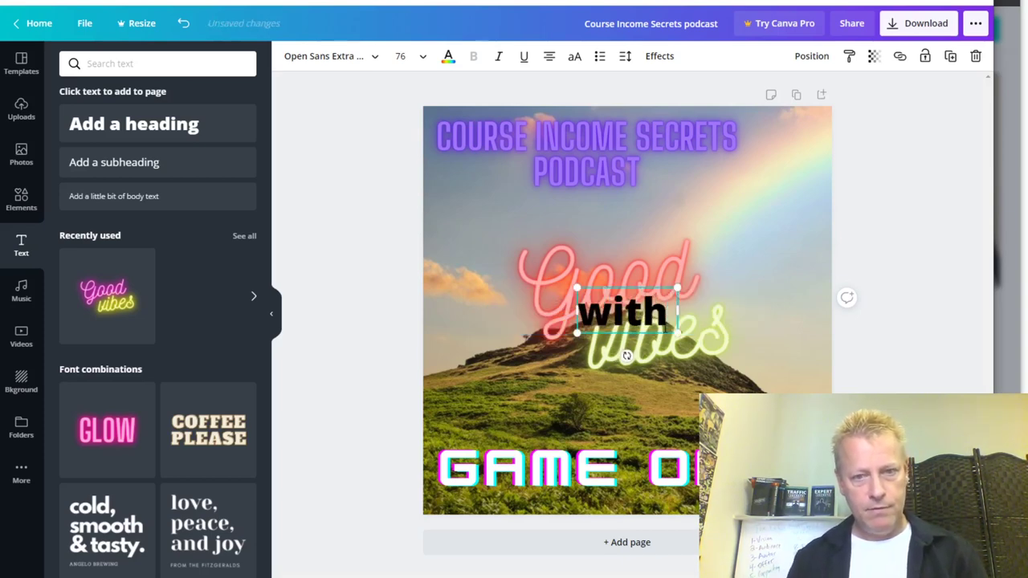
pyautogui.write(' Jean-Se')
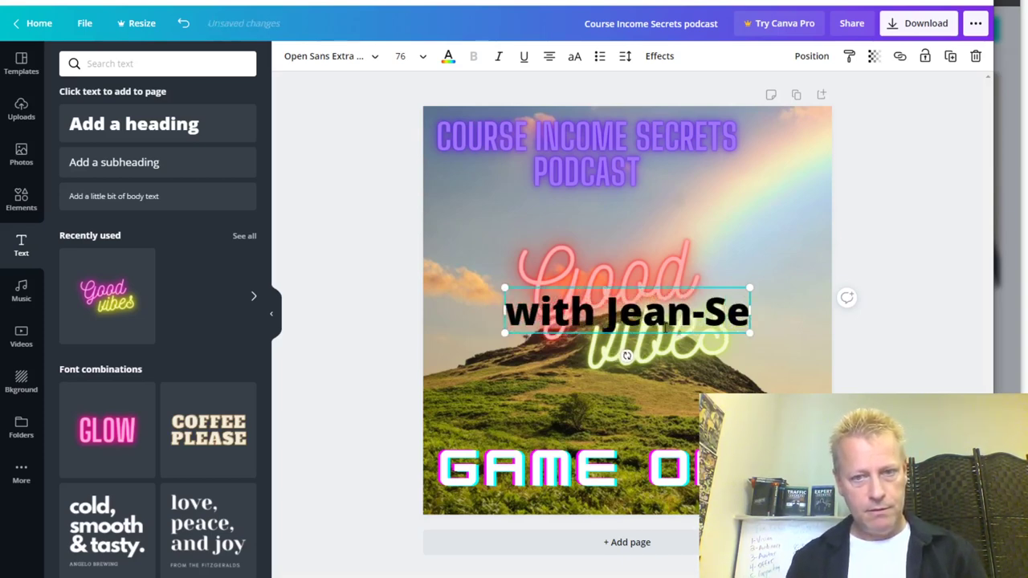
pyautogui.write('rge Gagnon')
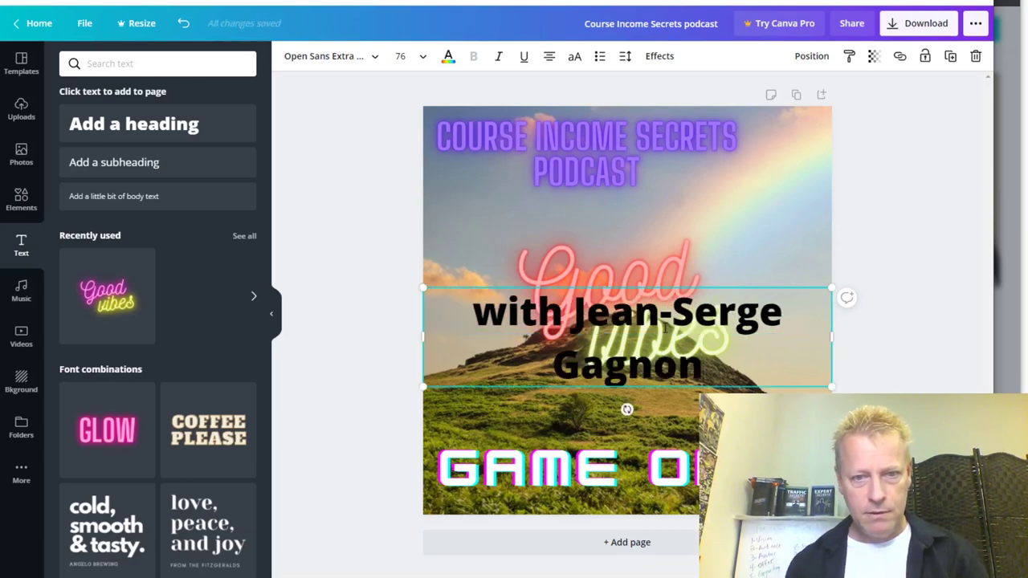
# Step: Set the whole byline in Archivo Black at size 36
pyautogui.hotkey('ctrl', 'a')
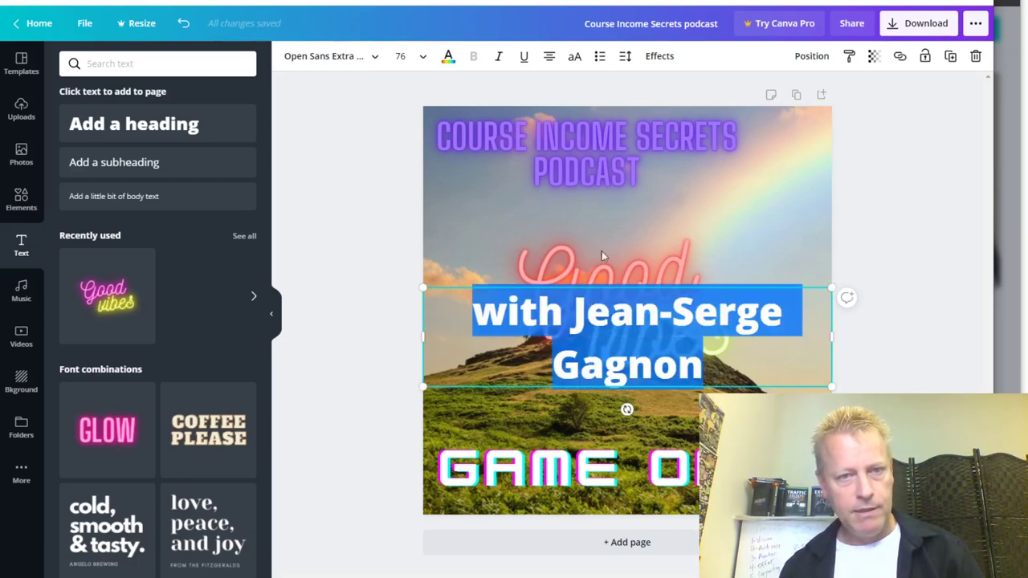
pyautogui.click(374, 57)
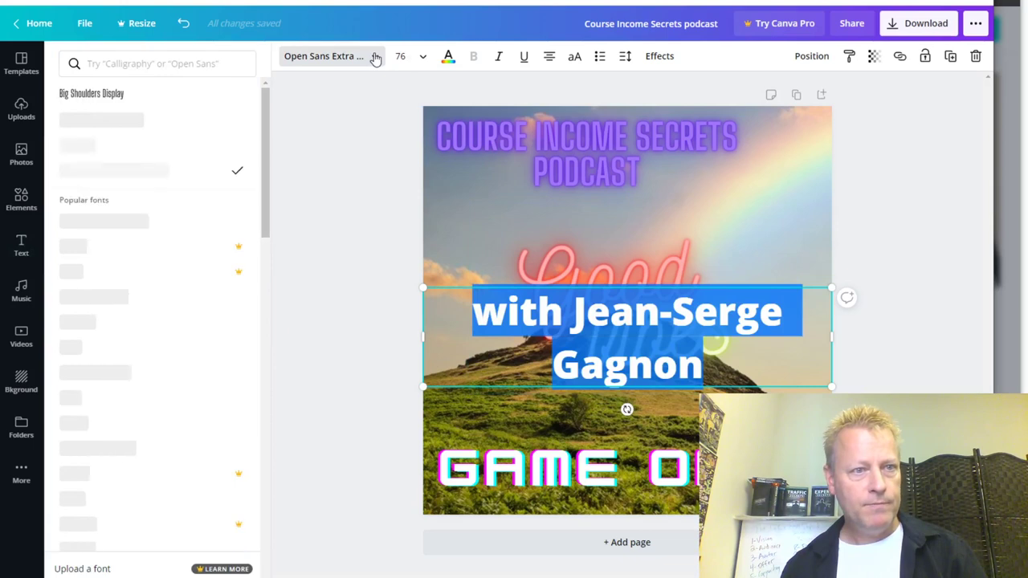
pyautogui.click(99, 448)
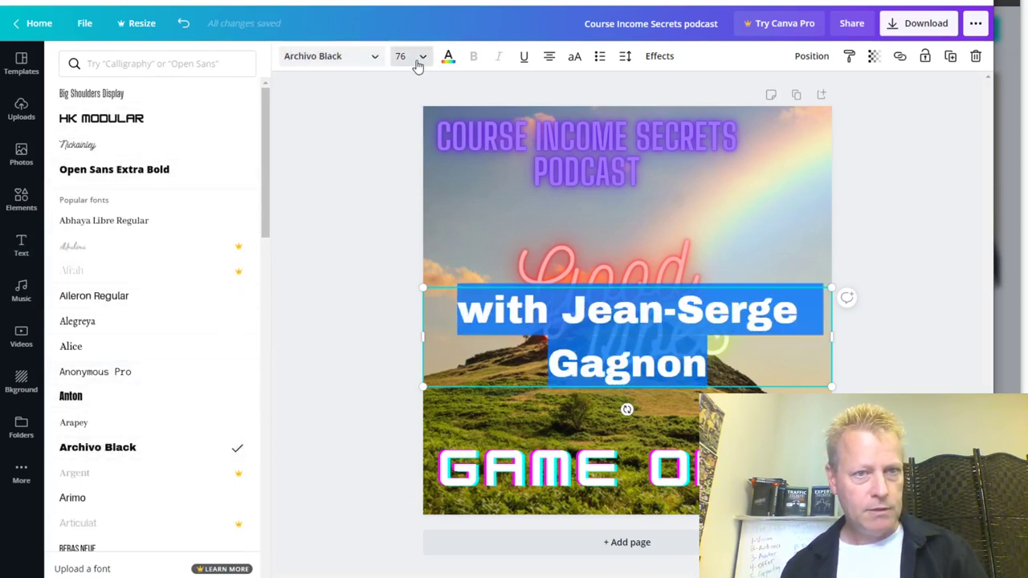
pyautogui.click(419, 58)
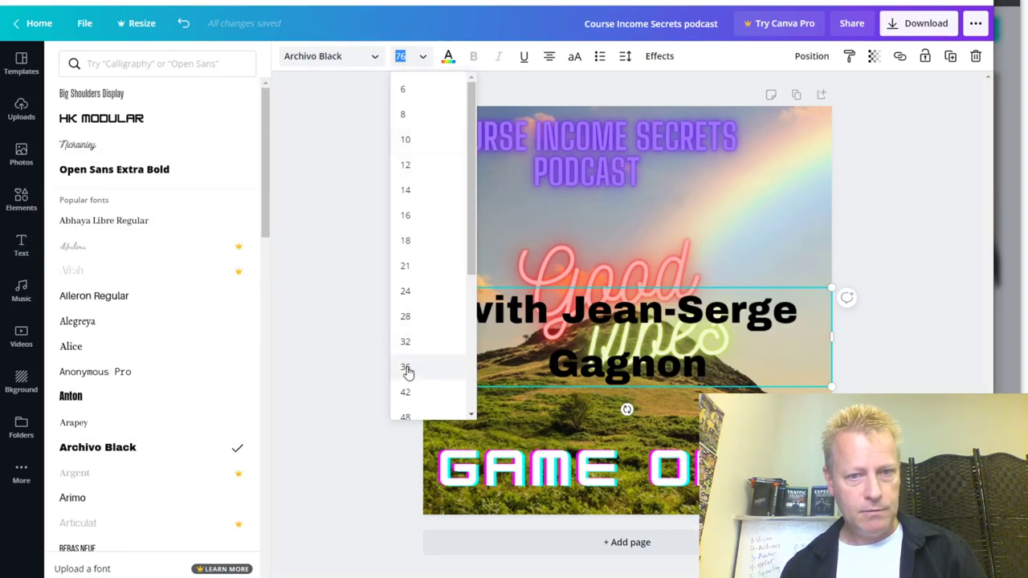
pyautogui.click(405, 367)
pyautogui.click(449, 58)
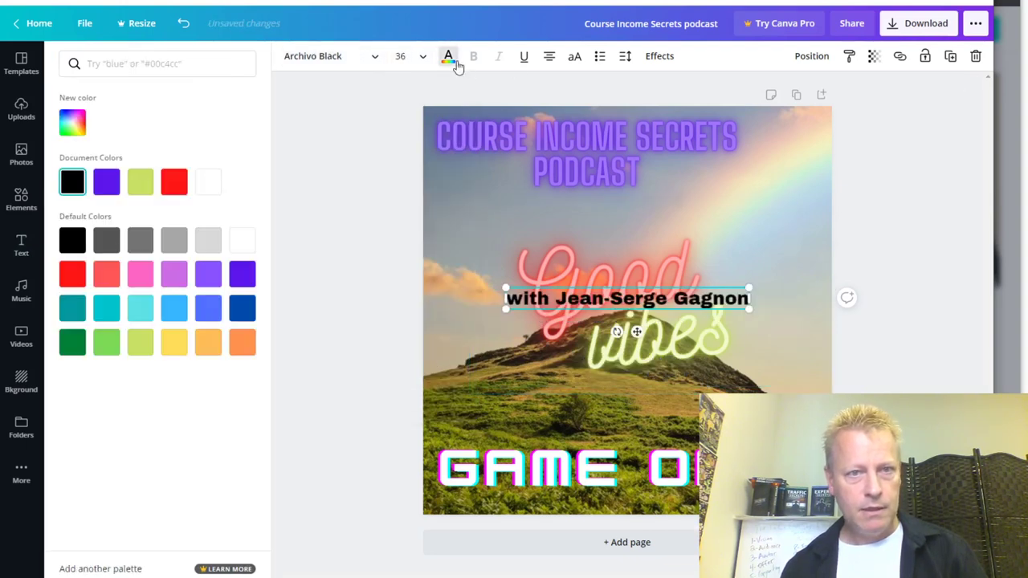
# Step: Try yellow-green, greys and purples on the byline, settling on light blue
pyautogui.click(141, 183)
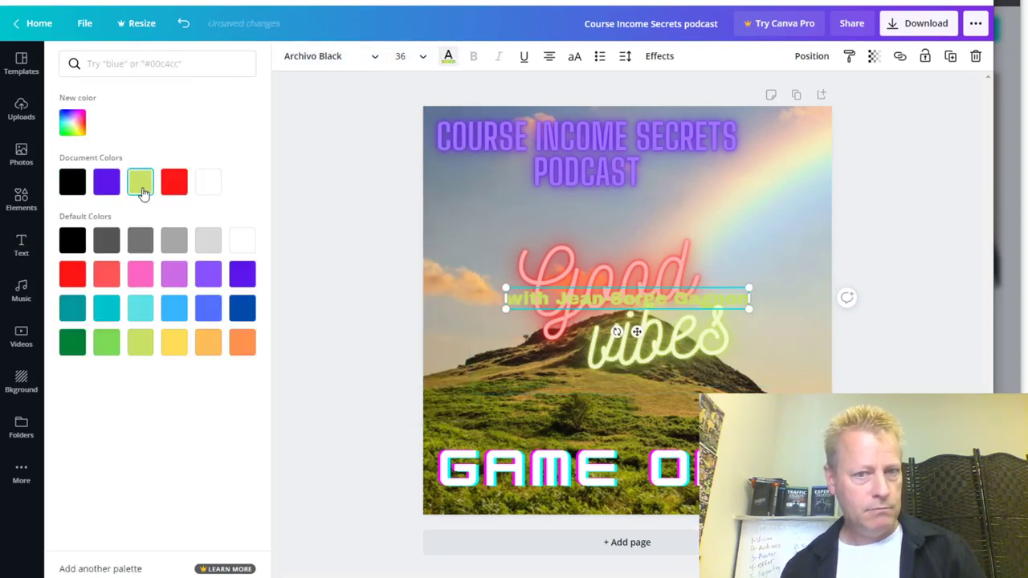
pyautogui.click(107, 241)
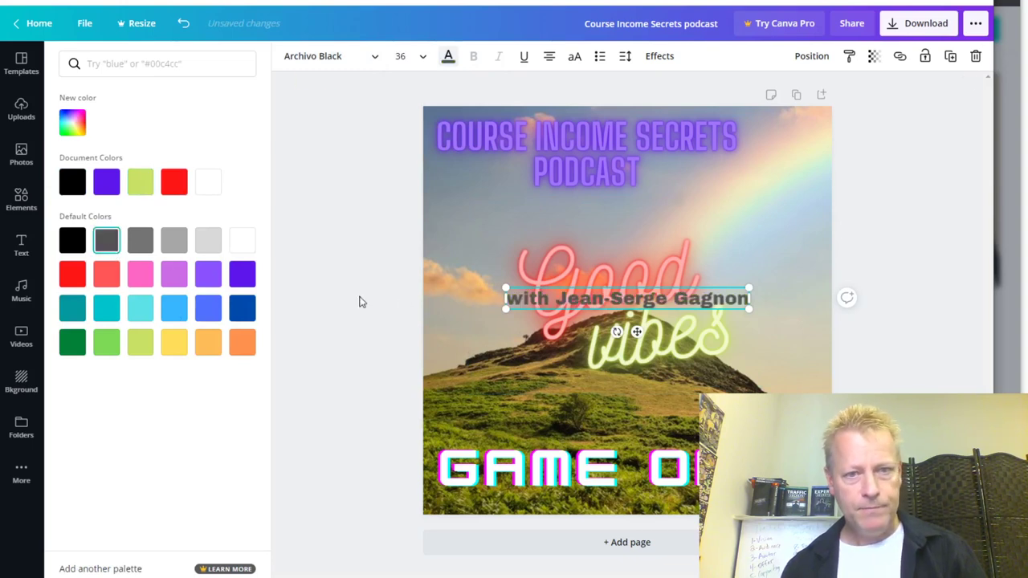
pyautogui.click(205, 241)
pyautogui.click(174, 241)
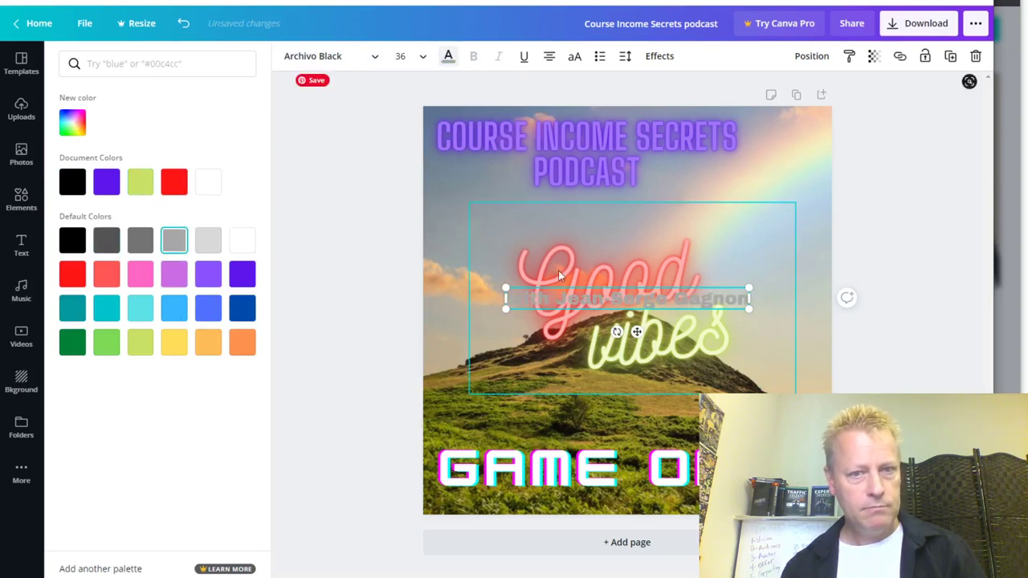
pyautogui.click(138, 243)
pyautogui.click(175, 274)
pyautogui.click(208, 274)
pyautogui.click(167, 305)
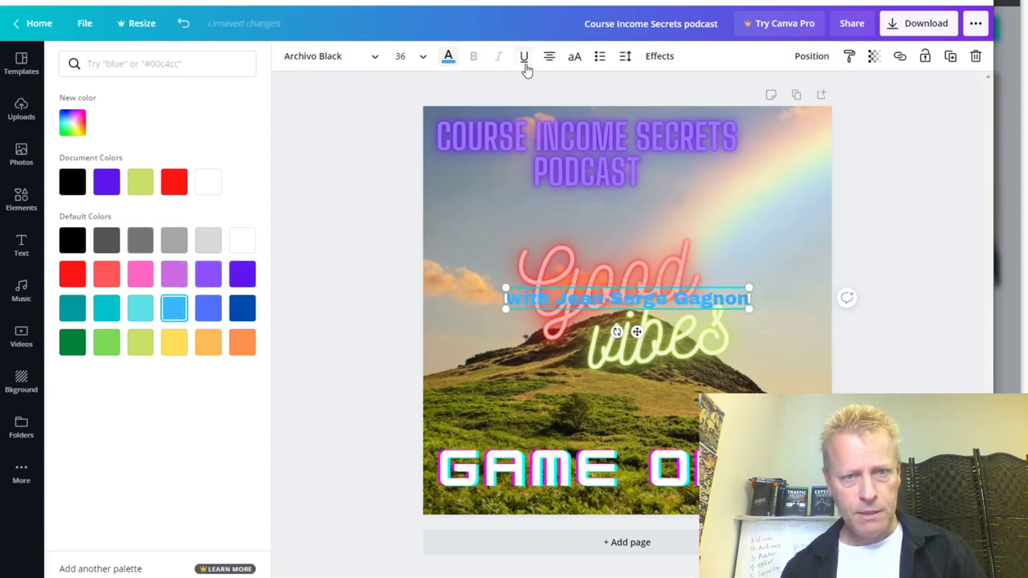
pyautogui.click(849, 58)
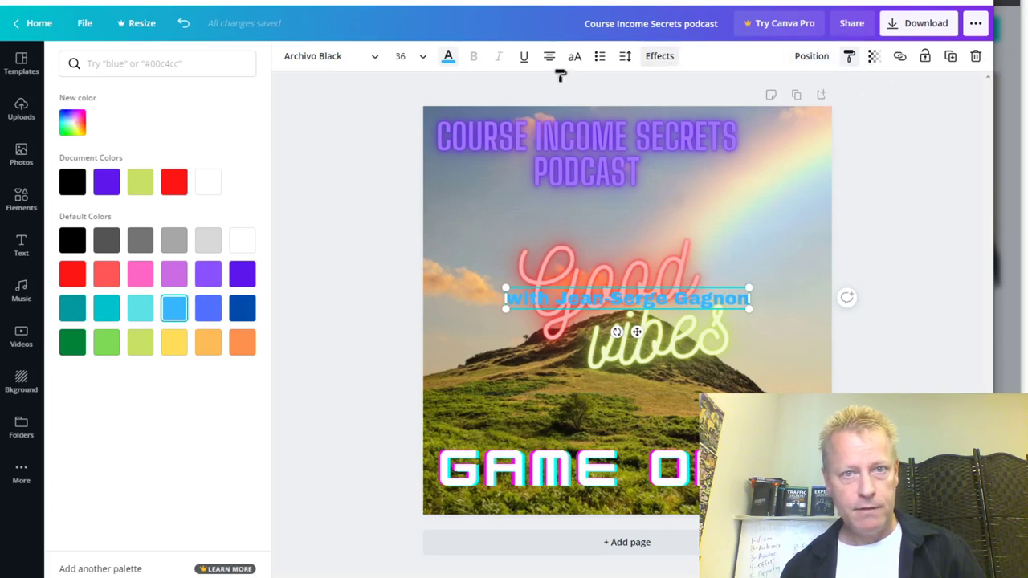
pyautogui.press('Escape')
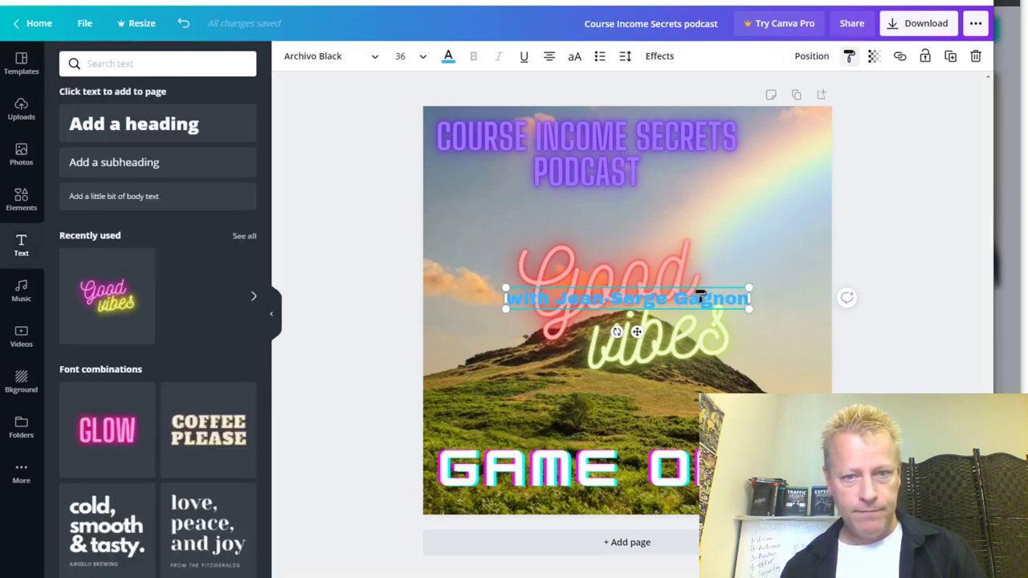
# Step: Check the byline's colour, layering and formatting options, then select the background photo
pyautogui.click(448, 57)
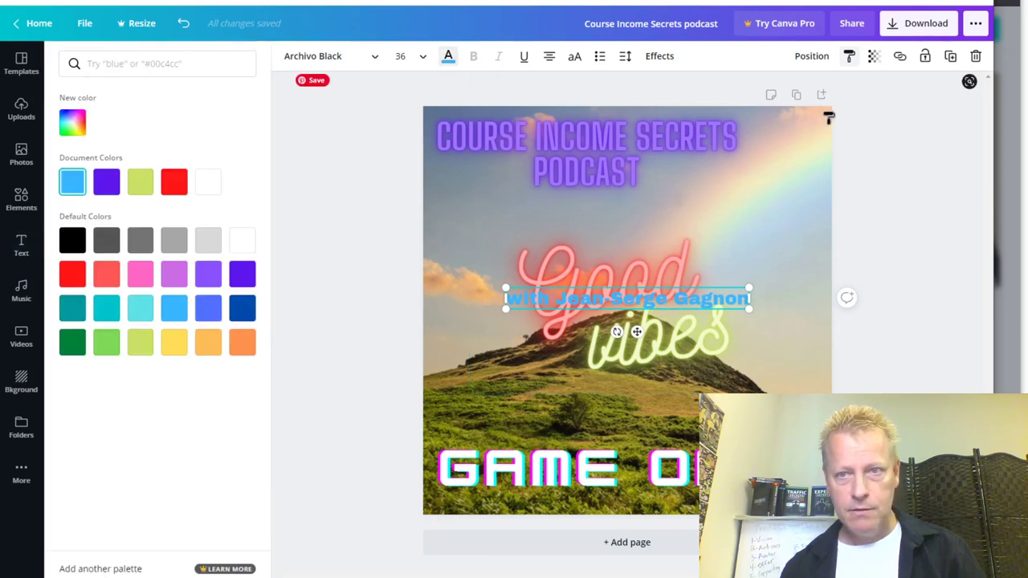
pyautogui.click(819, 63)
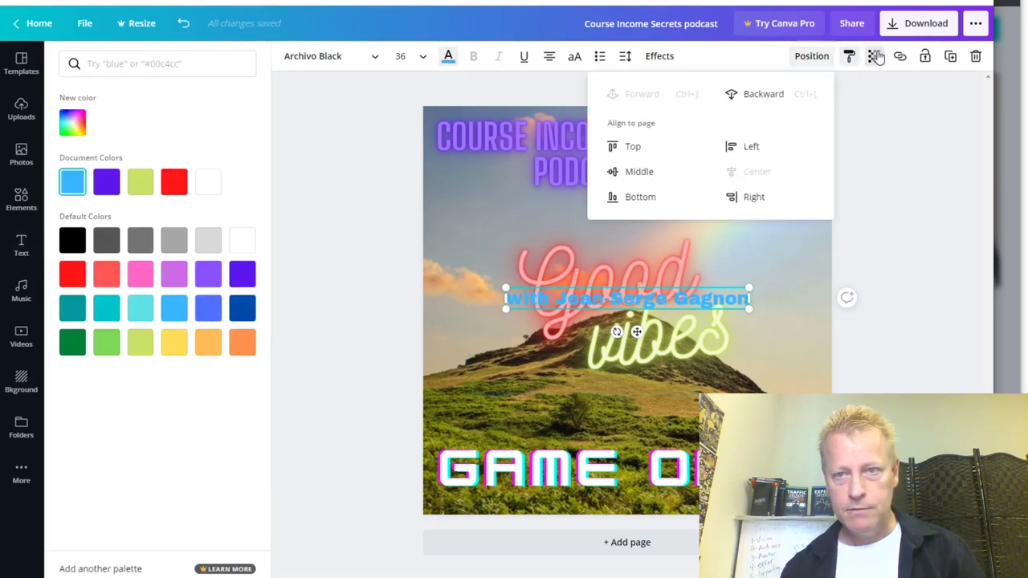
pyautogui.click(849, 57)
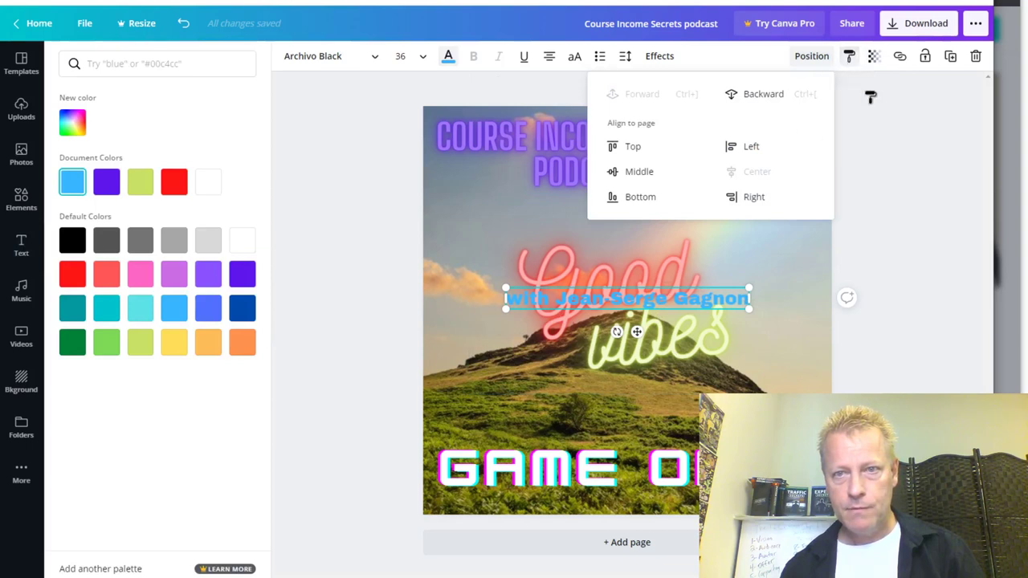
pyautogui.click(393, 292)
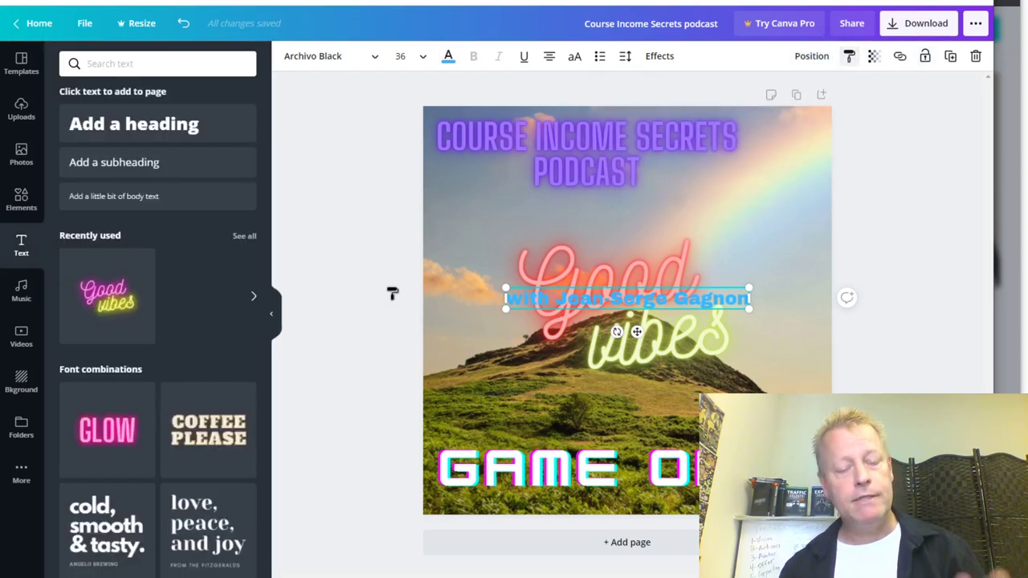
pyautogui.click(811, 57)
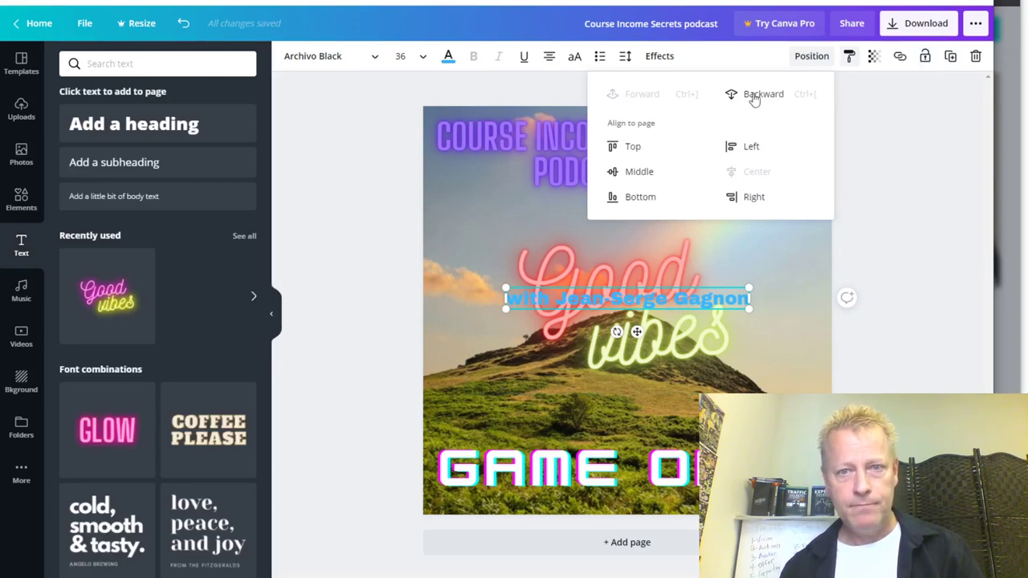
pyautogui.click(366, 115)
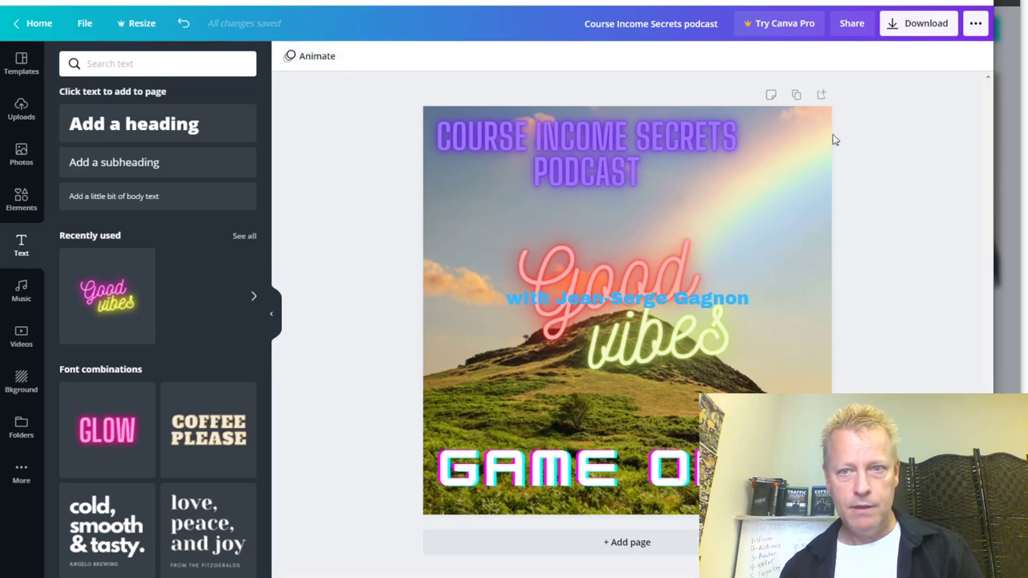
pyautogui.click(798, 176)
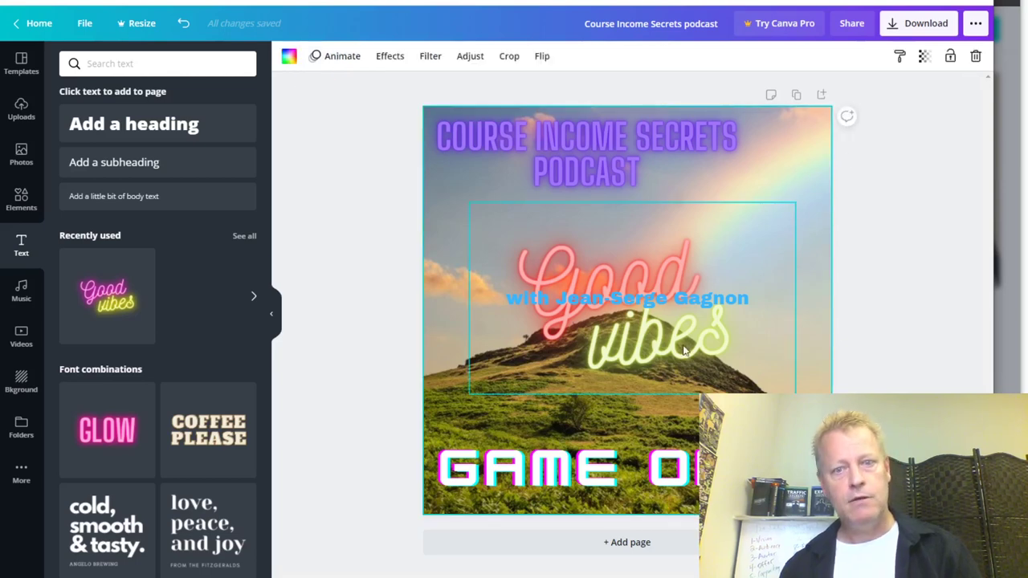
# Step: Move the subtitle up beneath the title and replace 'with' with 'w/'
pyautogui.moveTo(657, 304); pyautogui.dragTo(689, 201)
pyautogui.doubleClick(571, 204)
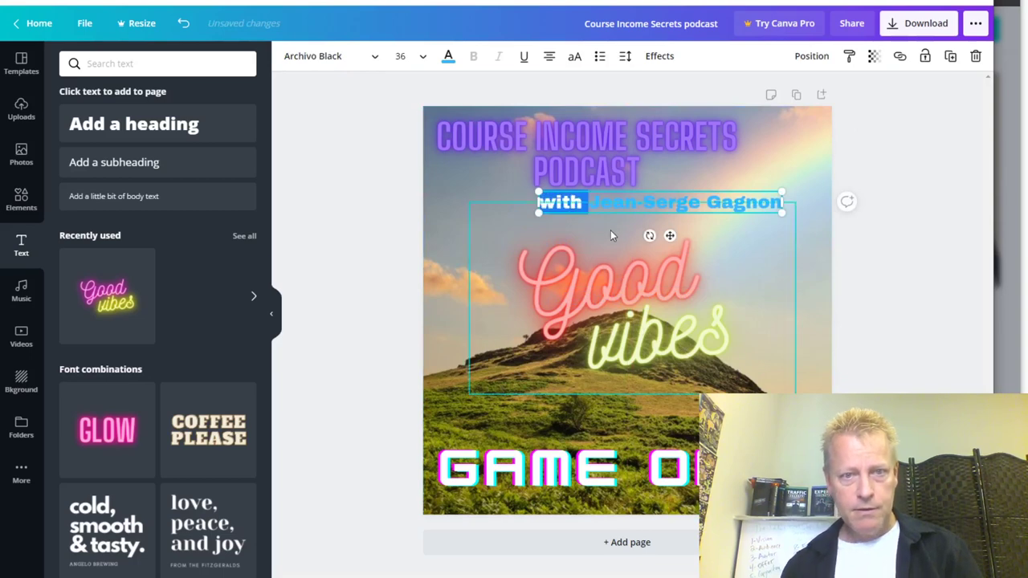
pyautogui.write('w')
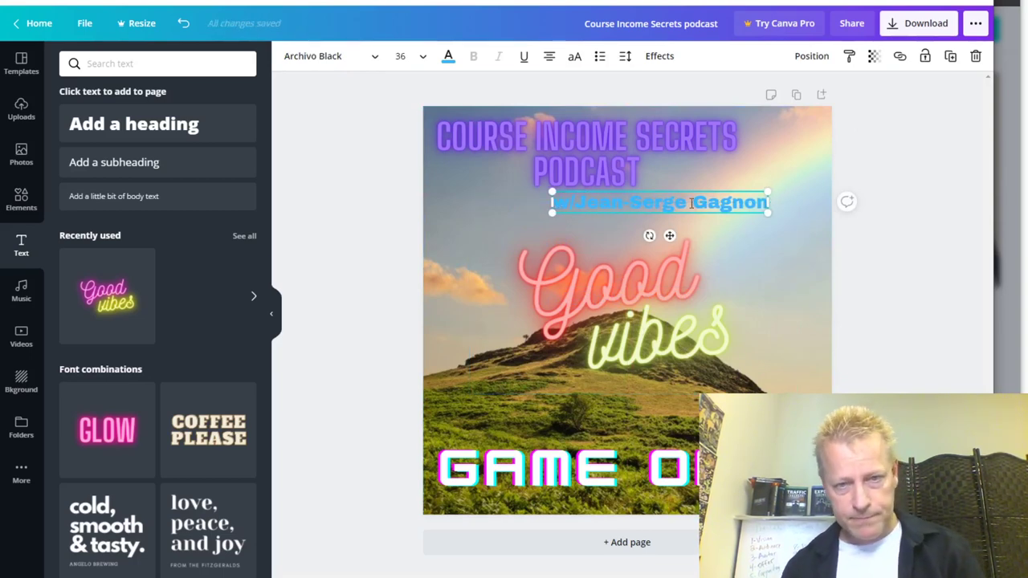
pyautogui.click(734, 218)
# Step: Make all the subtitle text black
pyautogui.moveTo(768, 202); pyautogui.dragTo(553, 202)
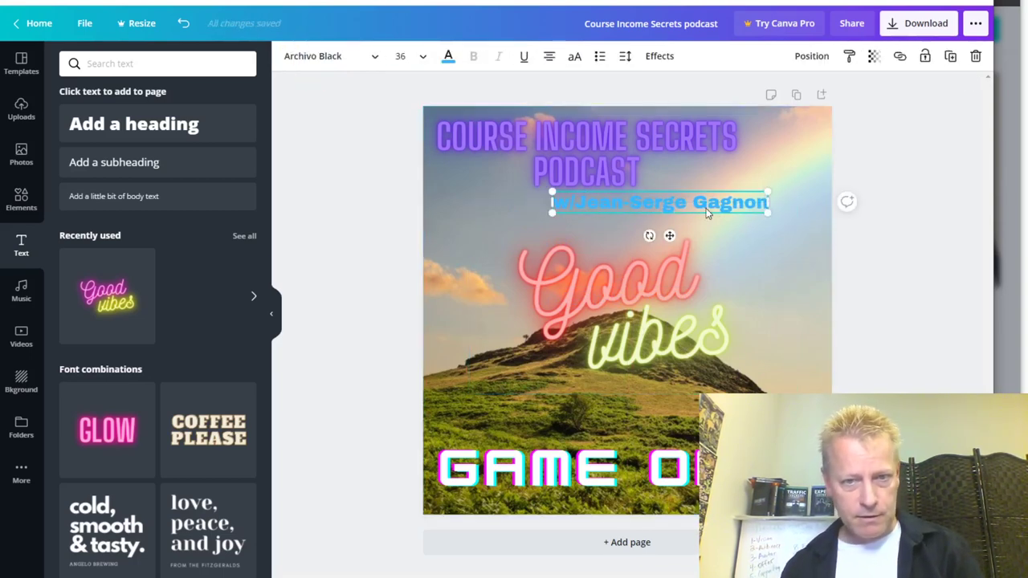
pyautogui.click(448, 58)
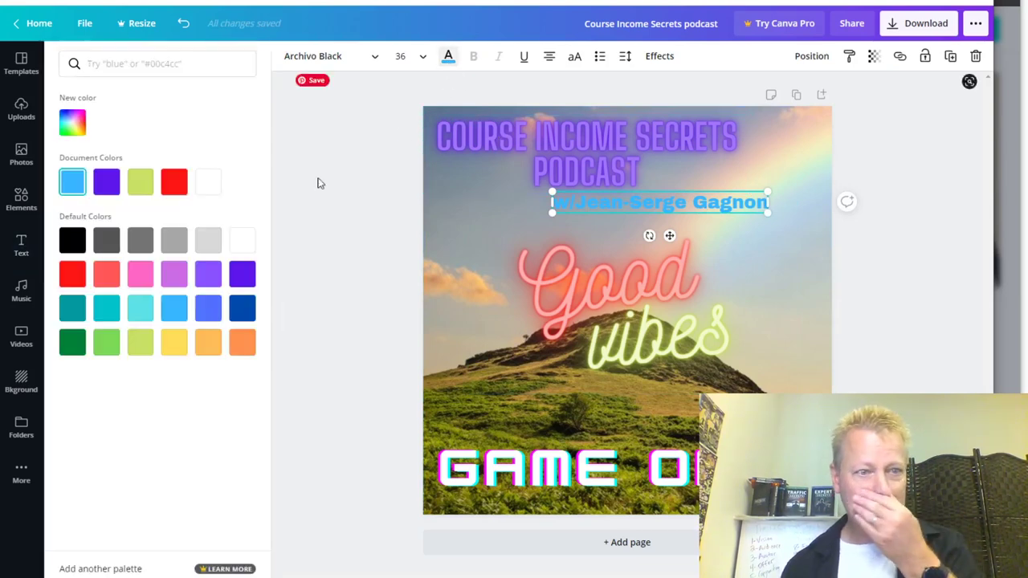
pyautogui.click(72, 239)
pyautogui.press('Escape')
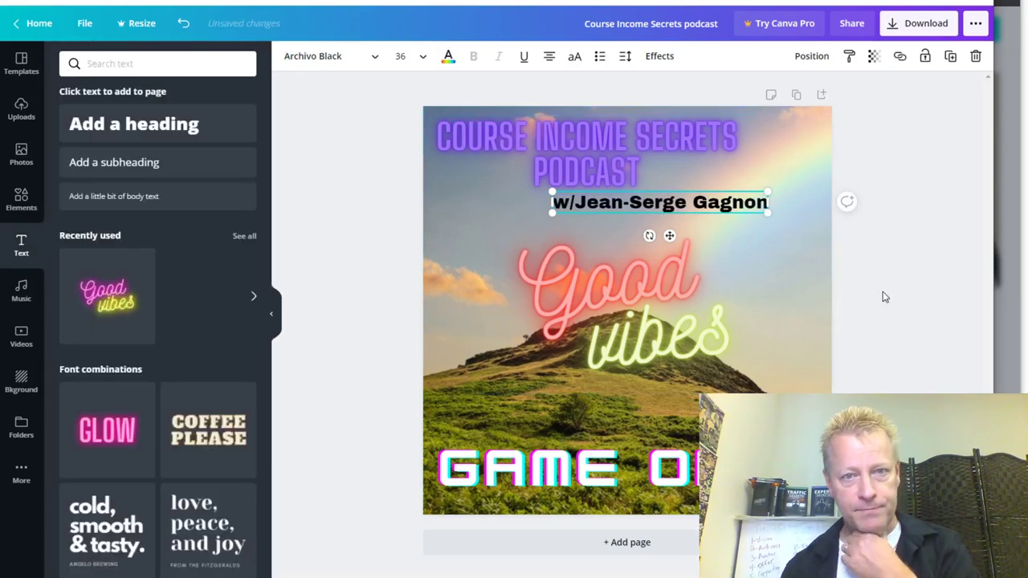
# Step: Widen the podcast title to fit one line and reposition the subtitle just under it
pyautogui.click(628, 173)
pyautogui.moveTo(750, 196); pyautogui.dragTo(812, 149)
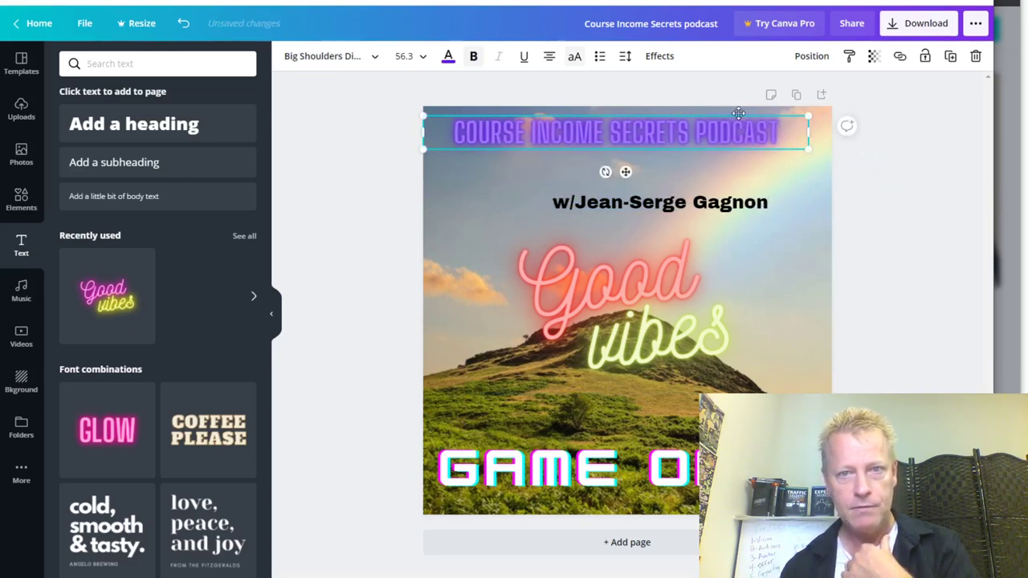
pyautogui.moveTo(739, 114); pyautogui.dragTo(733, 111)
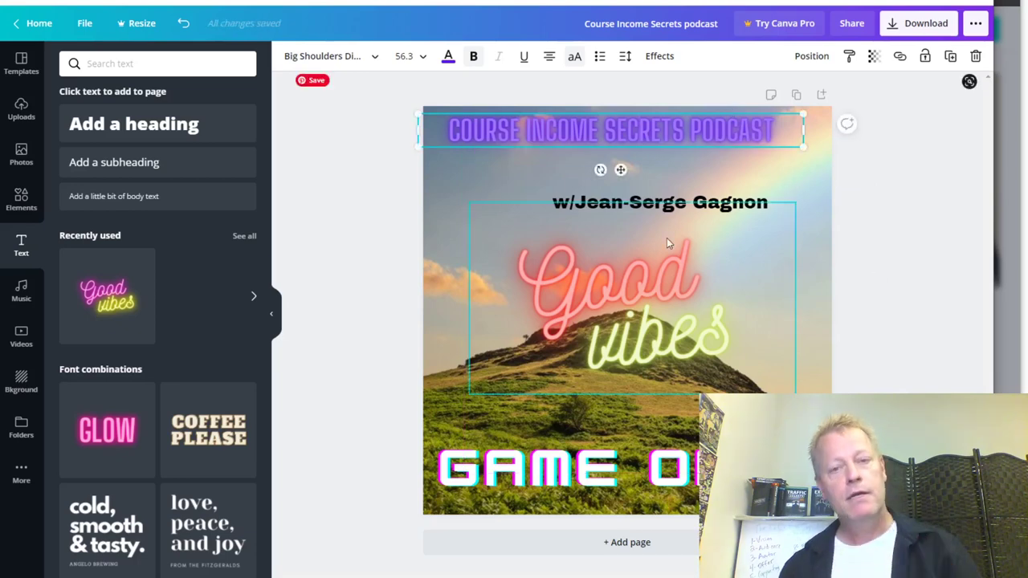
pyautogui.moveTo(674, 205); pyautogui.dragTo(721, 161)
# Step: Scale down the Good vibes sticker, place it at the bottom-right, and return to the Nature stock photos
pyautogui.click(867, 330)
pyautogui.click(743, 341)
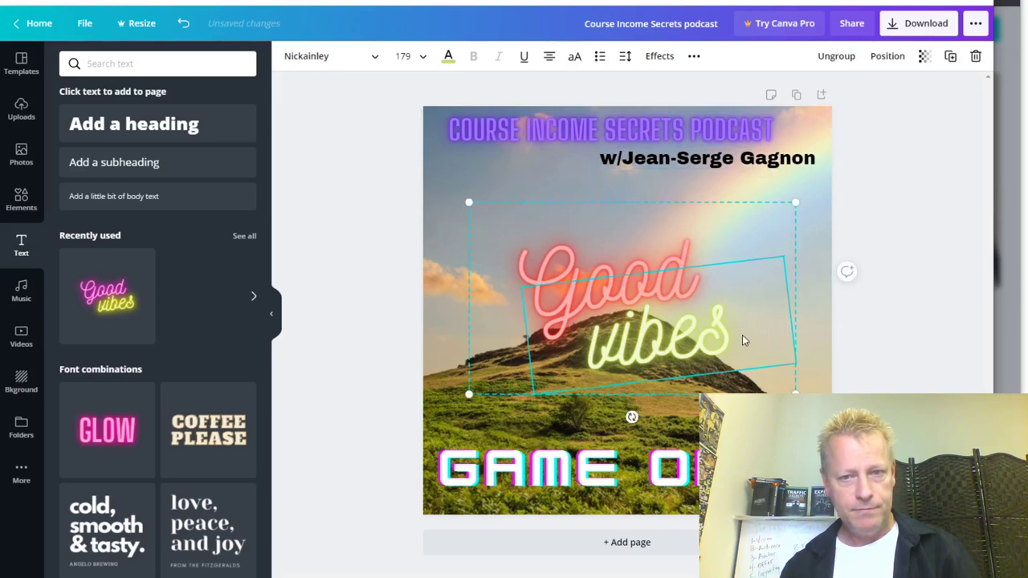
pyautogui.moveTo(740, 230); pyautogui.dragTo(612, 315)
pyautogui.moveTo(546, 367); pyautogui.dragTo(791, 422)
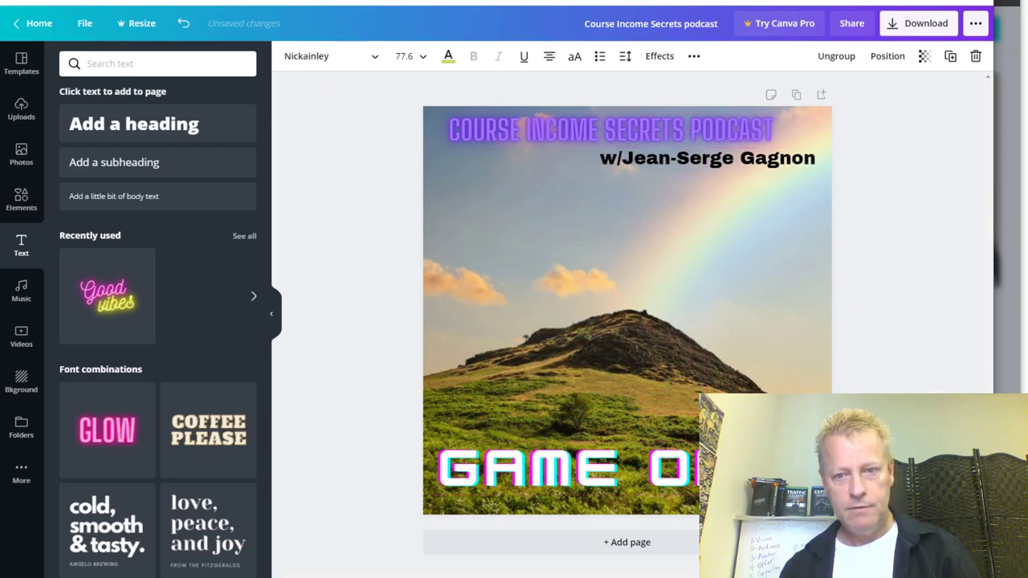
pyautogui.click(887, 375)
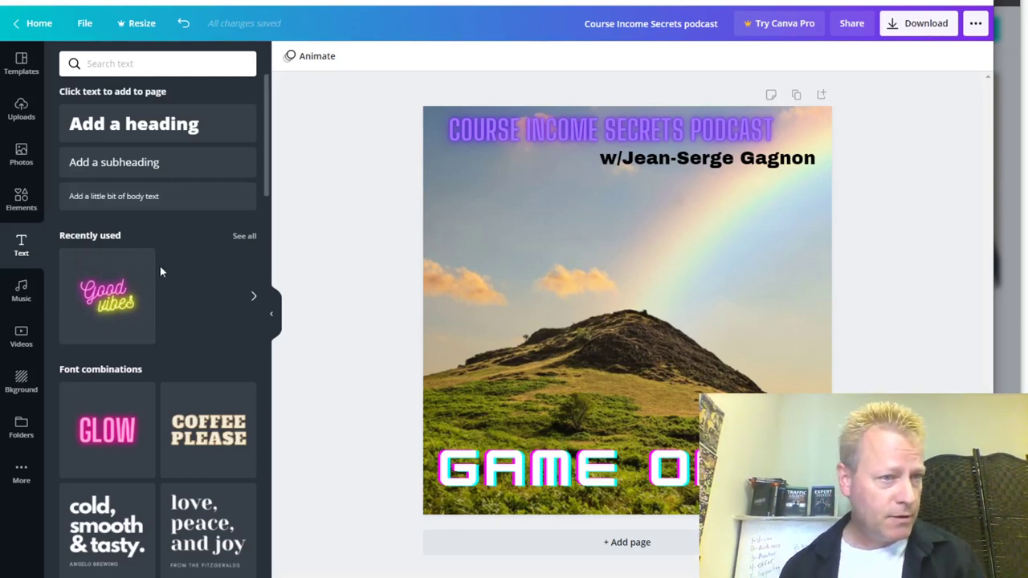
pyautogui.click(21, 155)
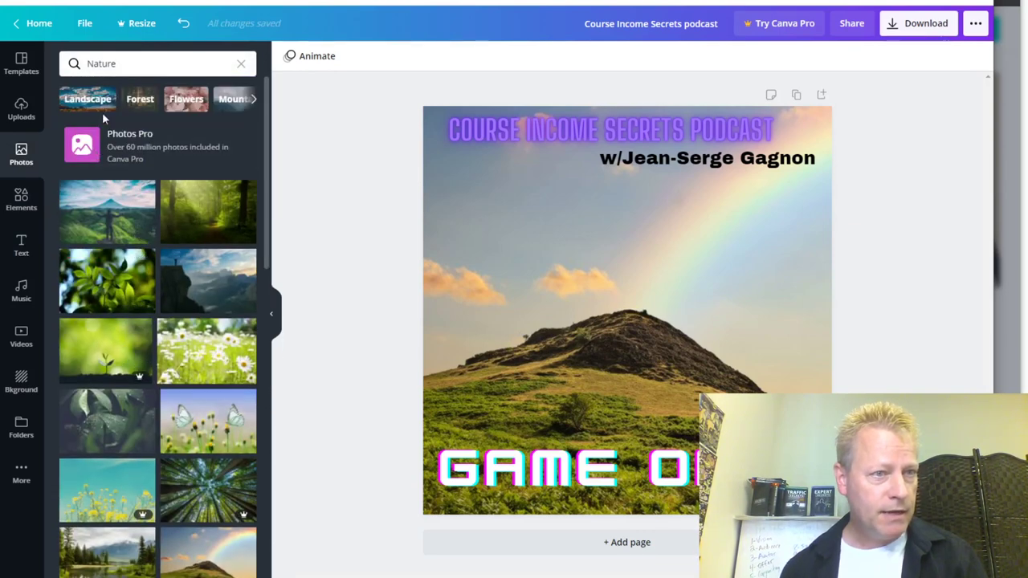
# Step: Show the Uploads panel and browse the previously uploaded images
pyautogui.click(21, 107)
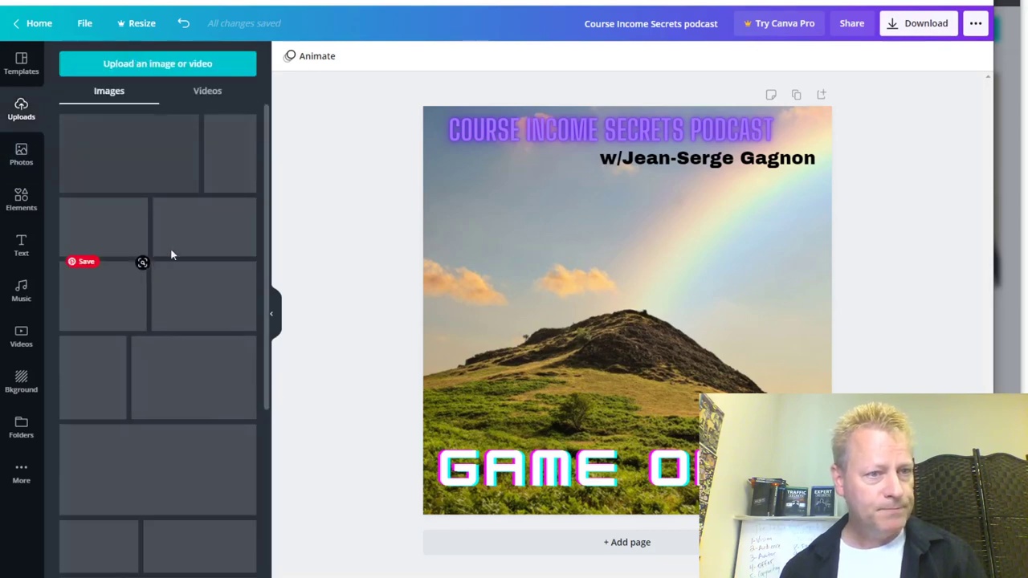
pyautogui.scroll(-4, 128, 445)
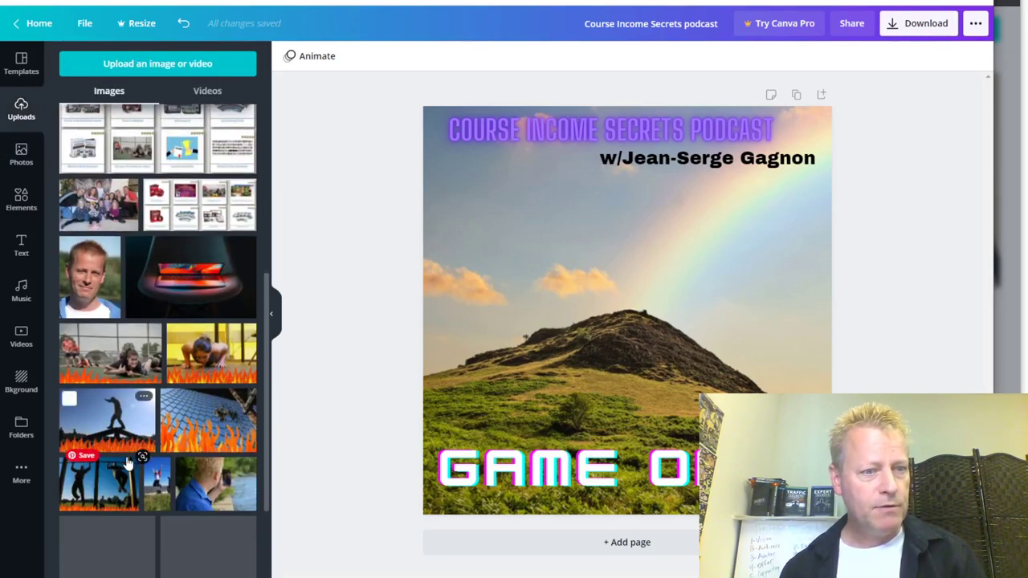
pyautogui.scroll(-3, 133, 446)
pyautogui.scroll(7, 160, 321)
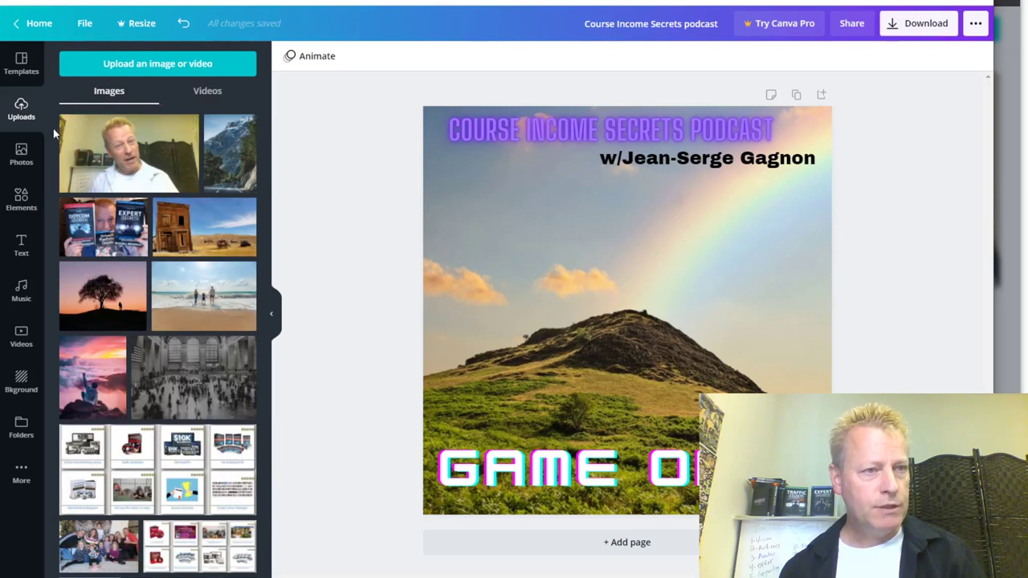
# Step: Cancel uploading a new image from the device and return to the uploaded images gallery
pyautogui.click(166, 67)
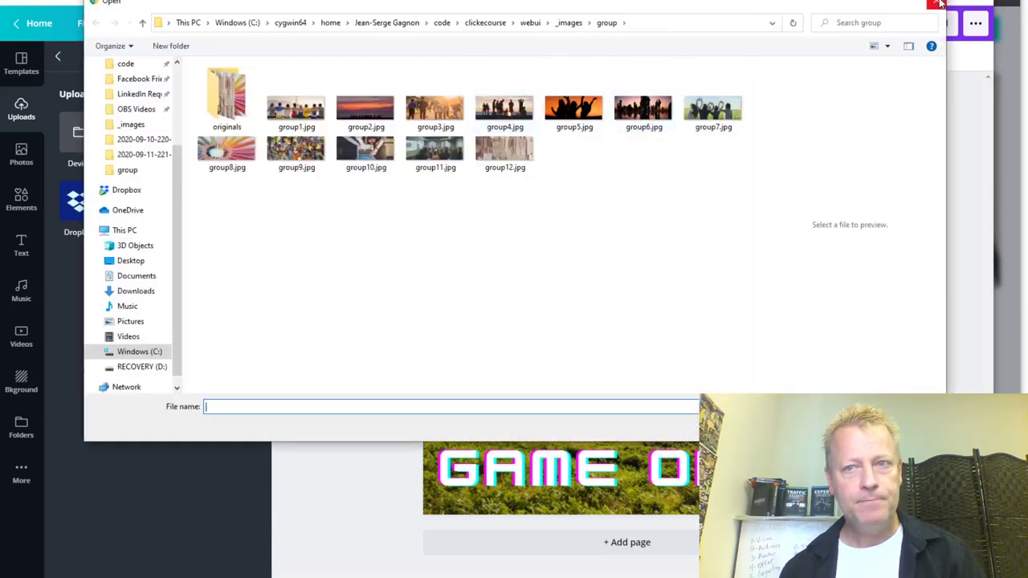
pyautogui.click(939, 4)
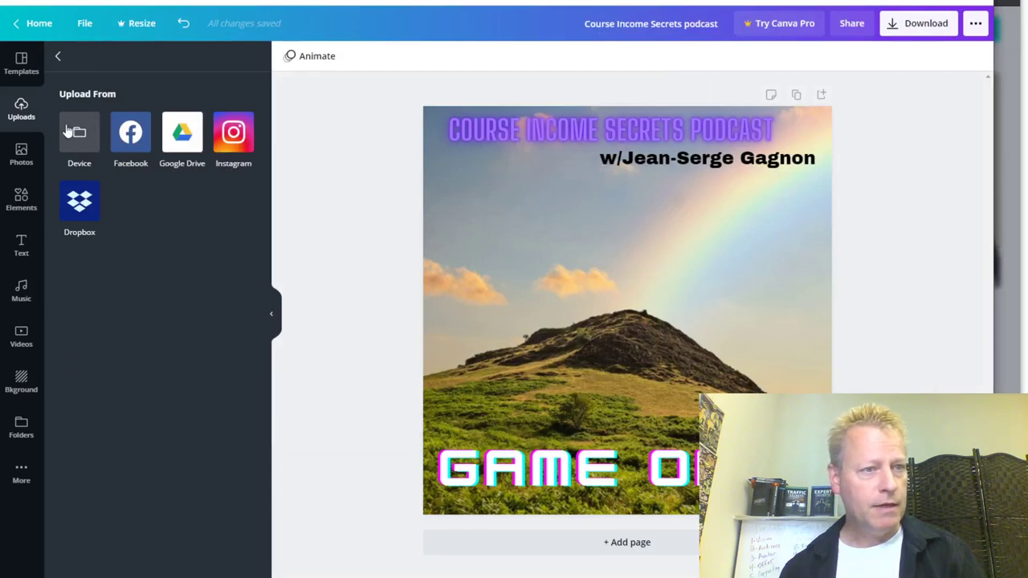
pyautogui.click(57, 56)
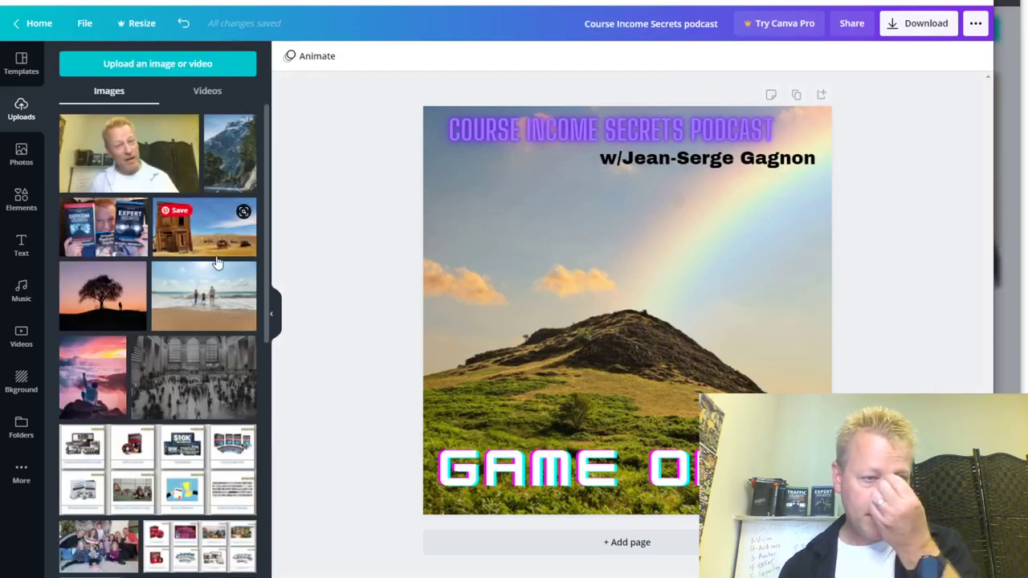
pyautogui.scroll(-4, 225, 275)
pyautogui.scroll(4, 161, 297)
pyautogui.scroll(-3, 108, 308)
pyautogui.scroll(-2, 109, 307)
# Step: Add the uploaded headshot, shrink it to a thumbnail, and place it top-right under the byline
pyautogui.click(89, 357)
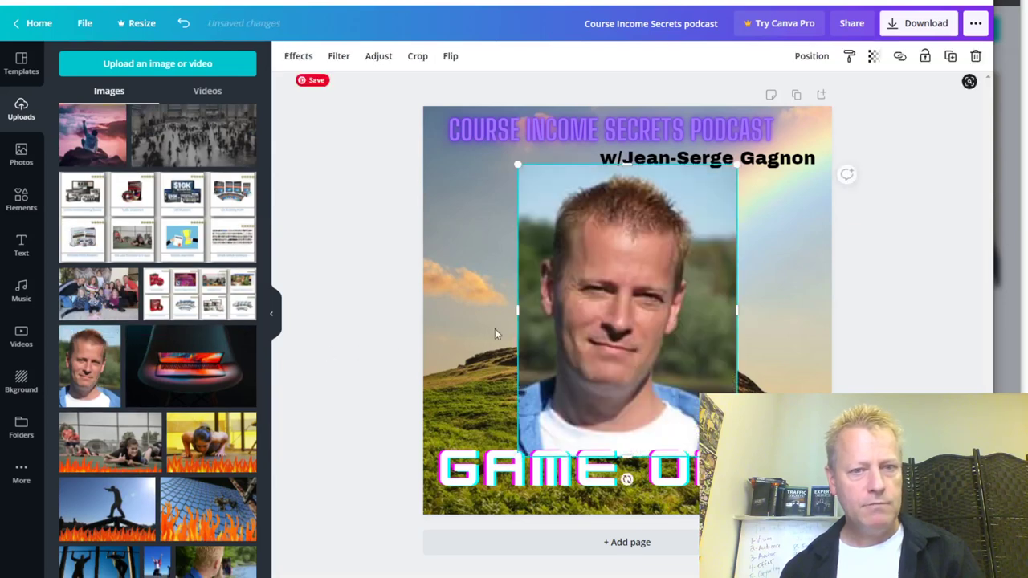
pyautogui.moveTo(738, 456); pyautogui.dragTo(578, 266)
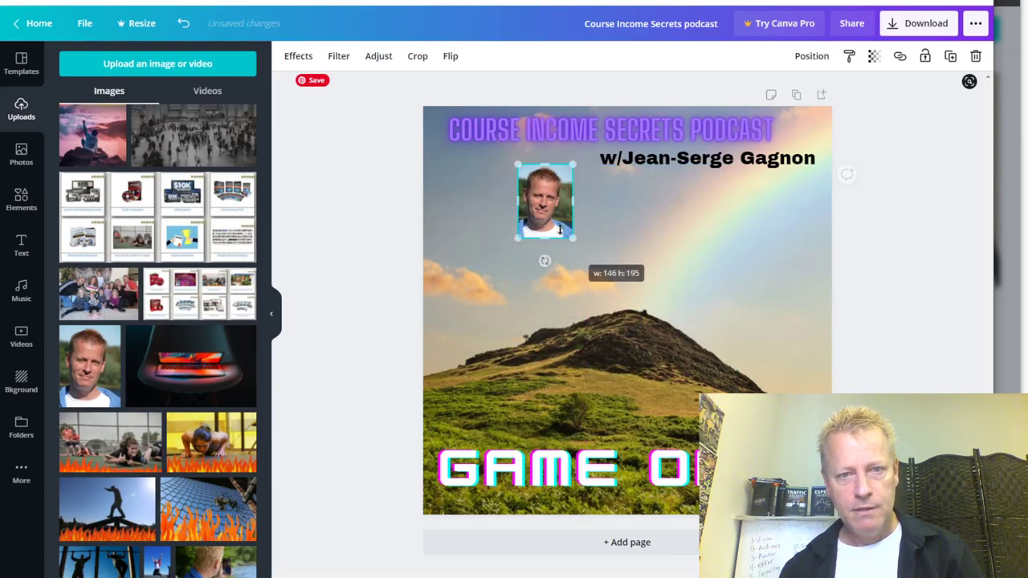
pyautogui.moveTo(554, 215); pyautogui.dragTo(800, 226)
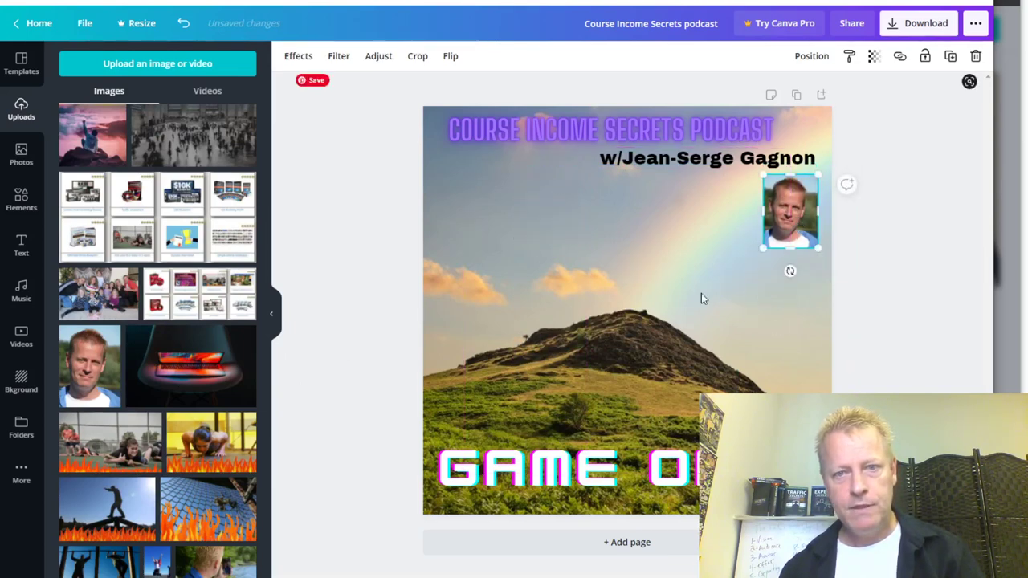
pyautogui.click(338, 371)
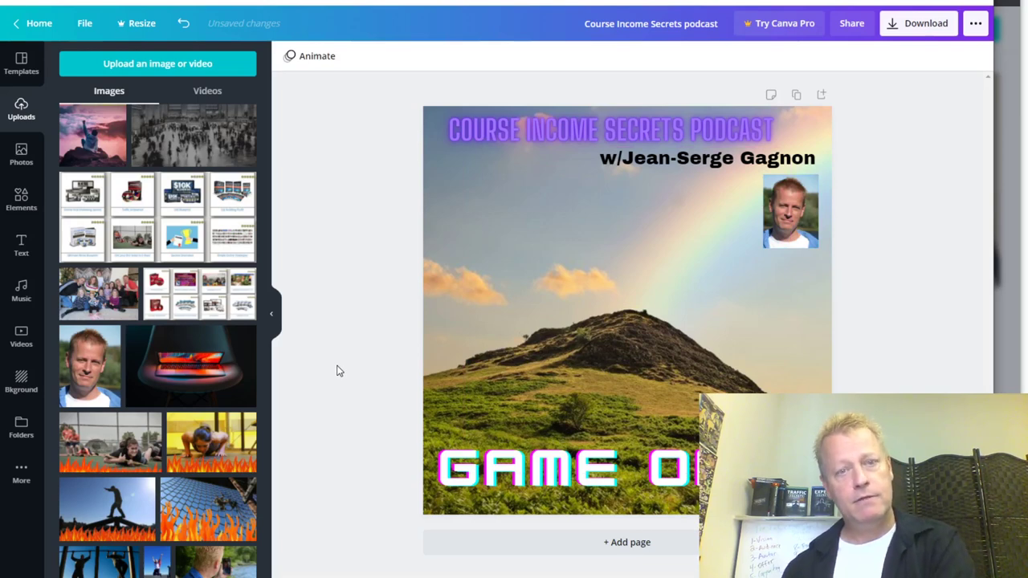
pyautogui.click(573, 140)
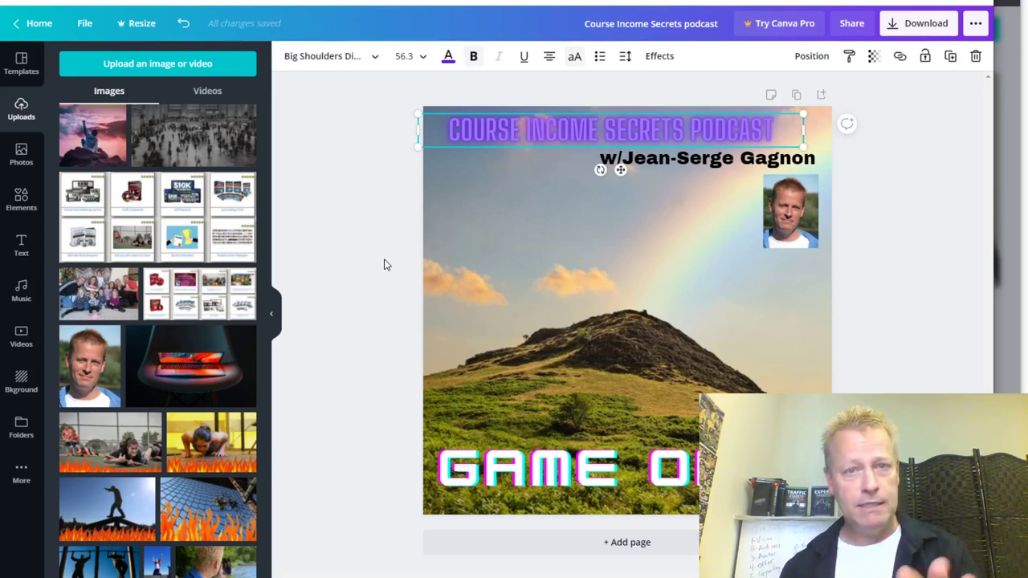
# Step: Scale the GAME ON text down to 79.2 so both words fit, then show the backgrounds gallery
pyautogui.click(354, 313)
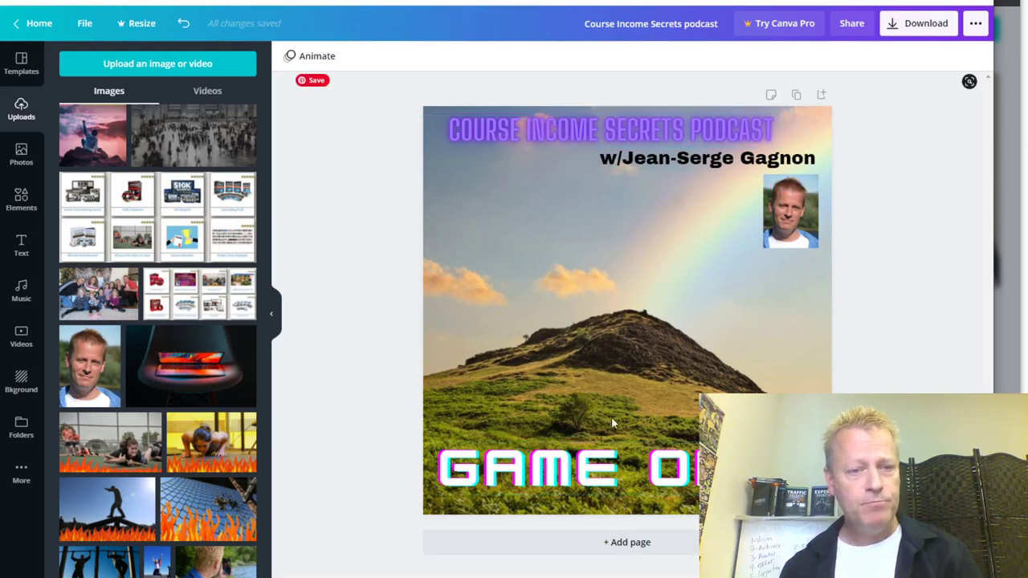
pyautogui.click(617, 475)
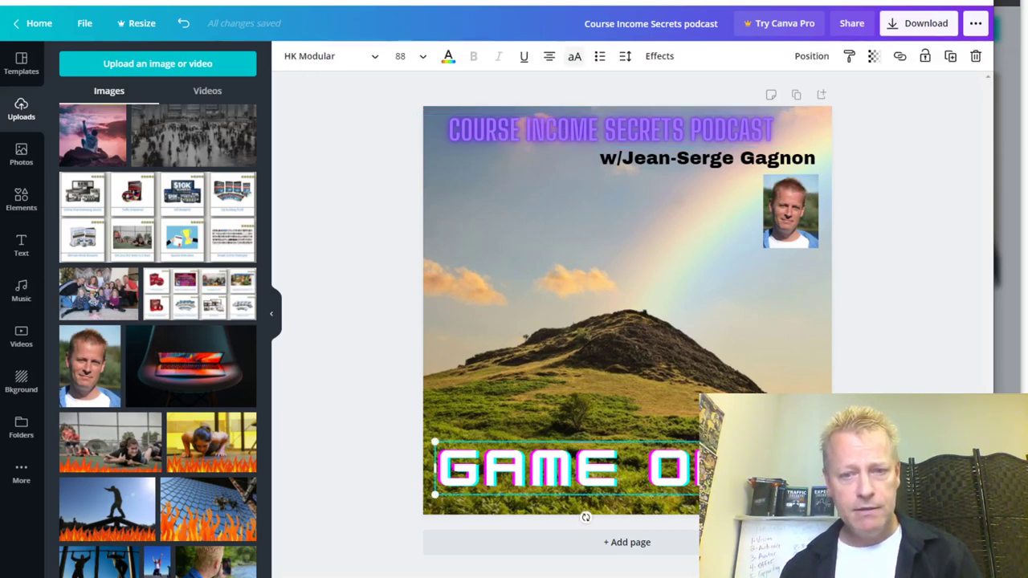
pyautogui.moveTo(755, 494); pyautogui.dragTo(703, 485)
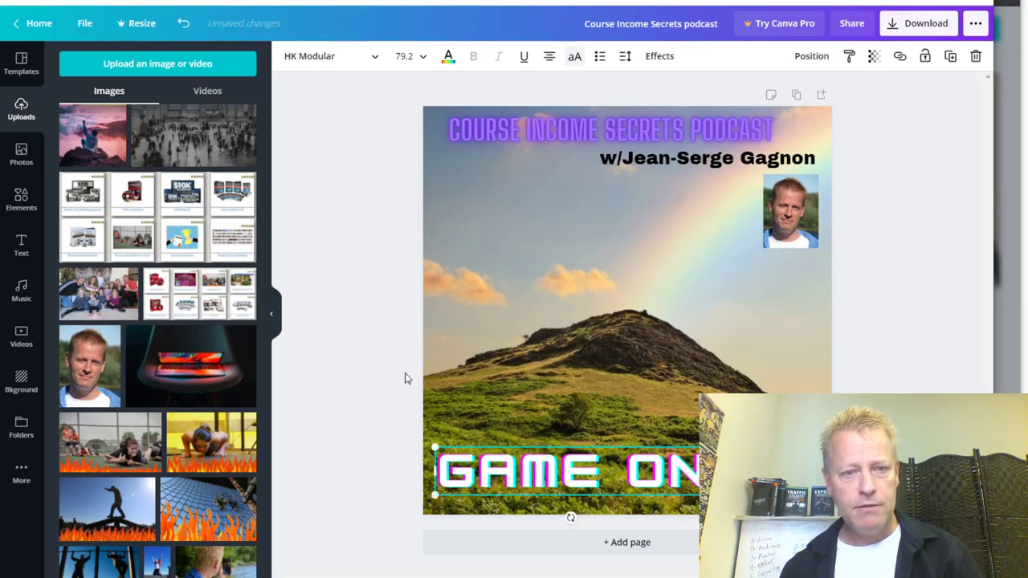
pyautogui.click(393, 338)
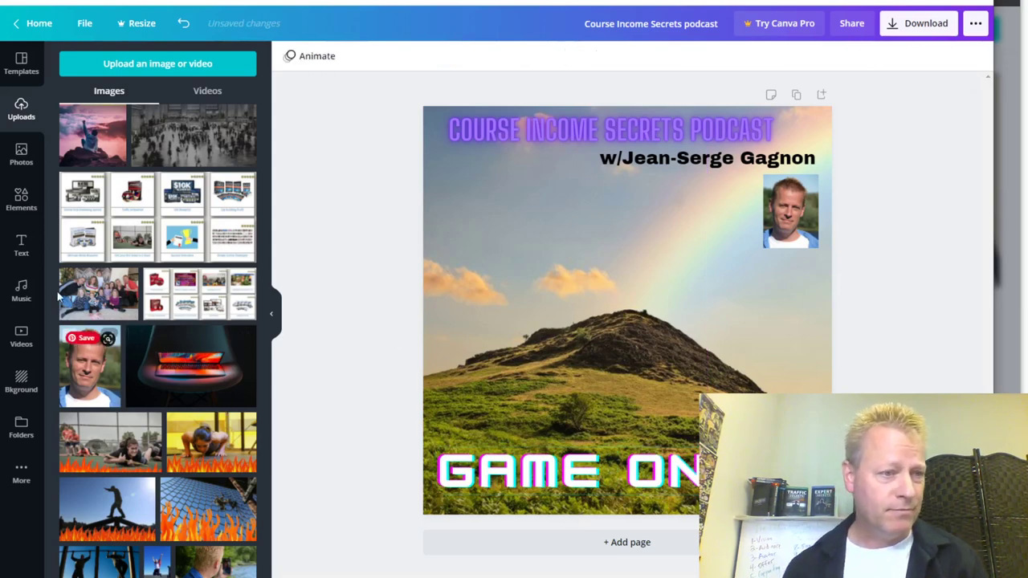
pyautogui.click(23, 382)
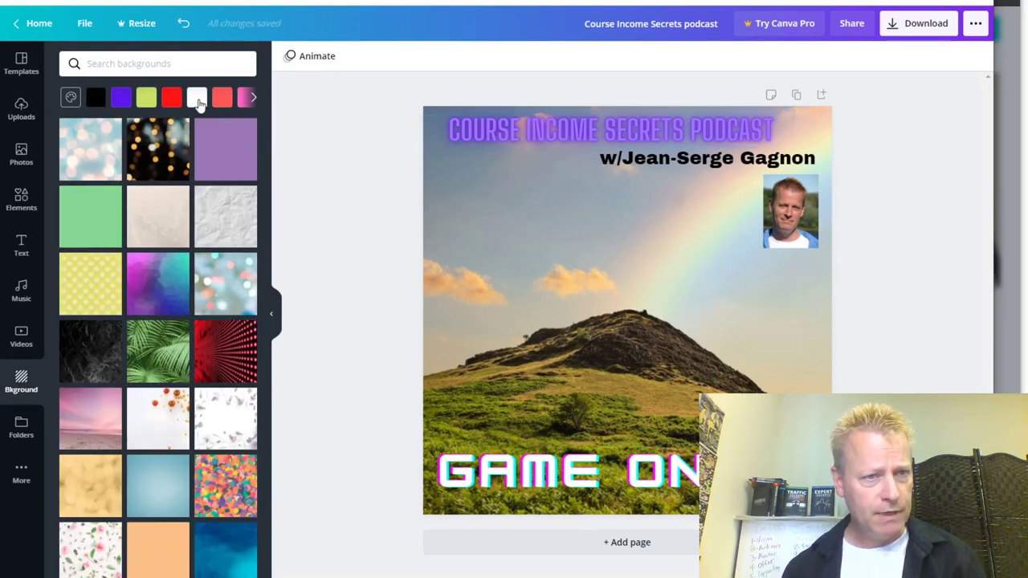
# Step: Try a plain purple background, undo back to the rainbow hill photo, and show the Elements library
pyautogui.click(447, 141)
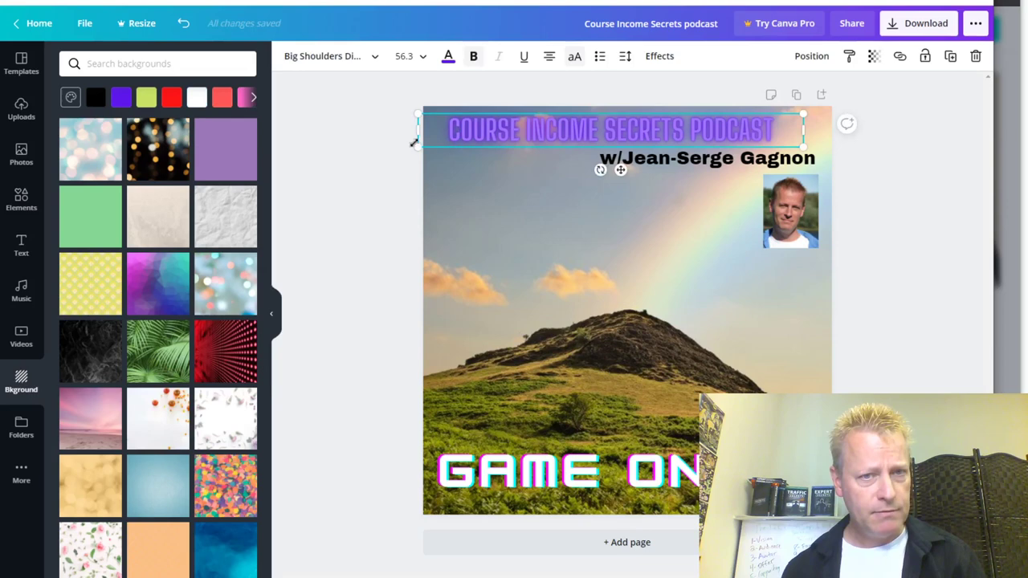
pyautogui.click(234, 155)
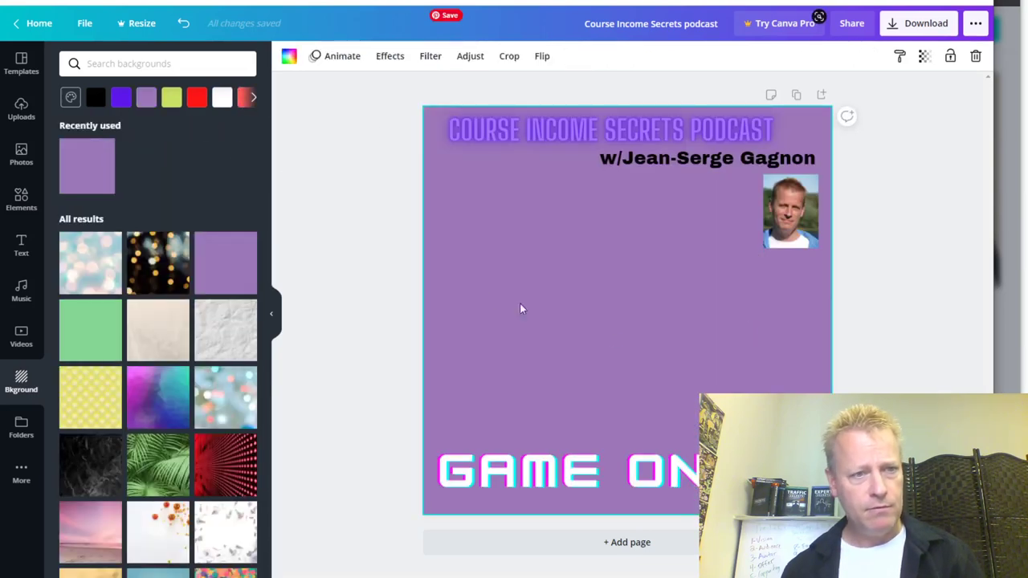
pyautogui.hotkey('ctrl', 'z')
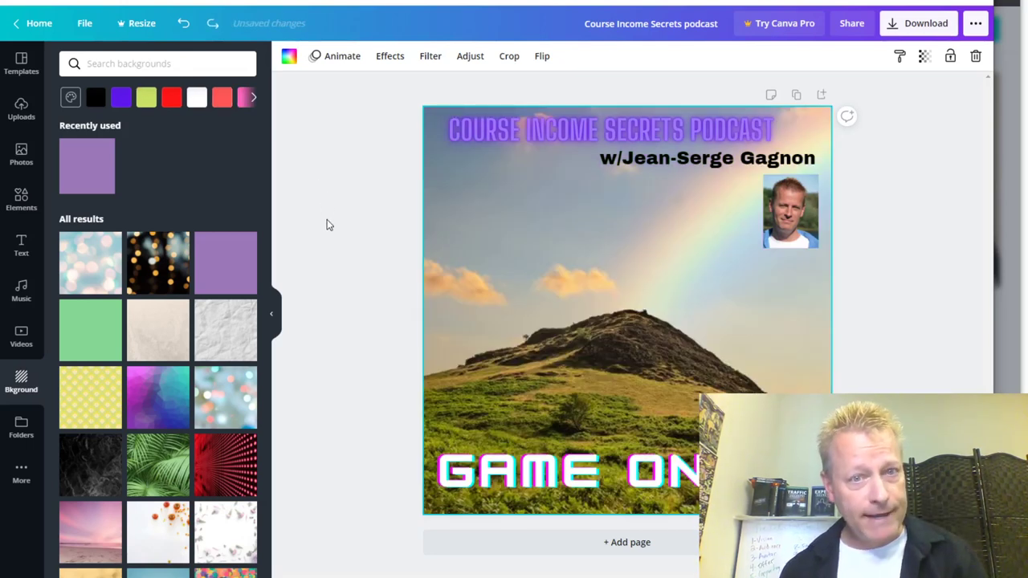
pyautogui.click(486, 137)
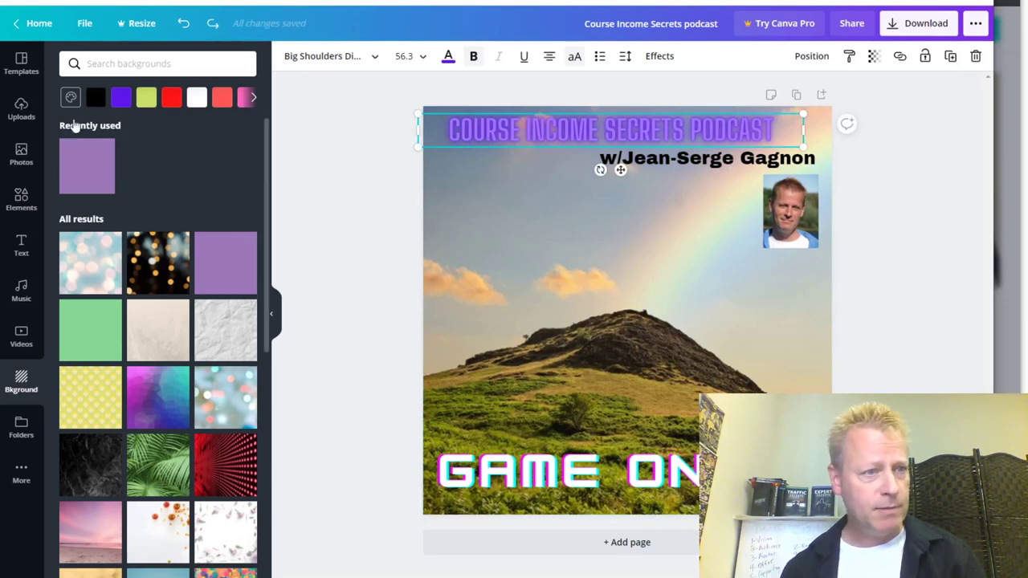
pyautogui.click(30, 205)
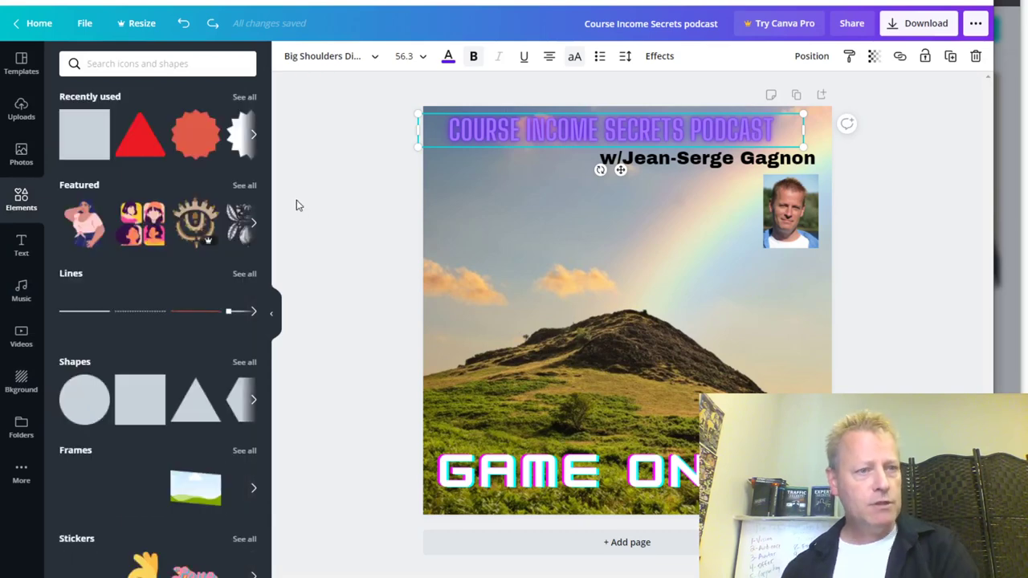
# Step: Add a square shape and resize it into a thin strip stretched behind the podcast title
pyautogui.scroll(-3, 101, 393)
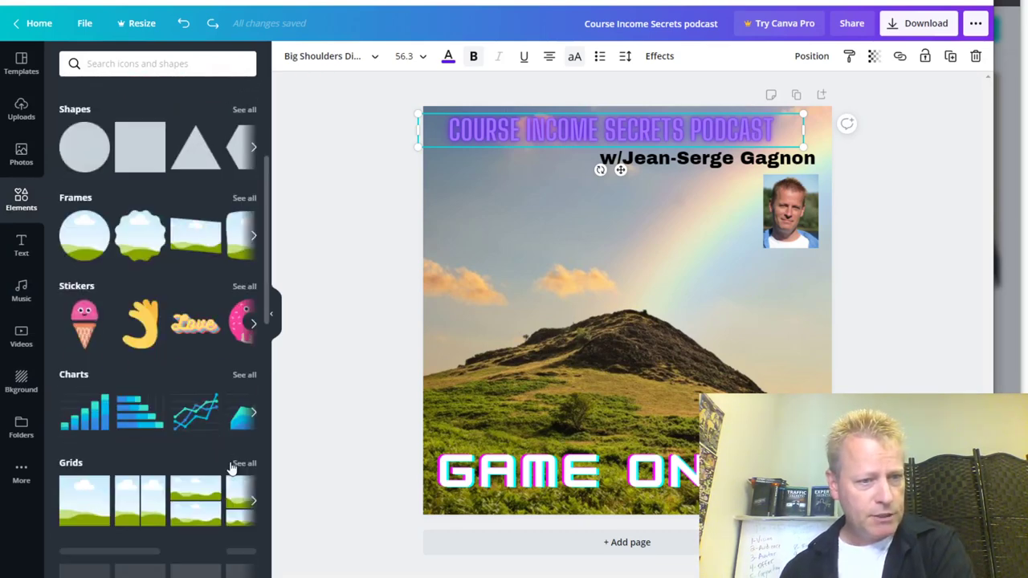
pyautogui.scroll(1, 220, 386)
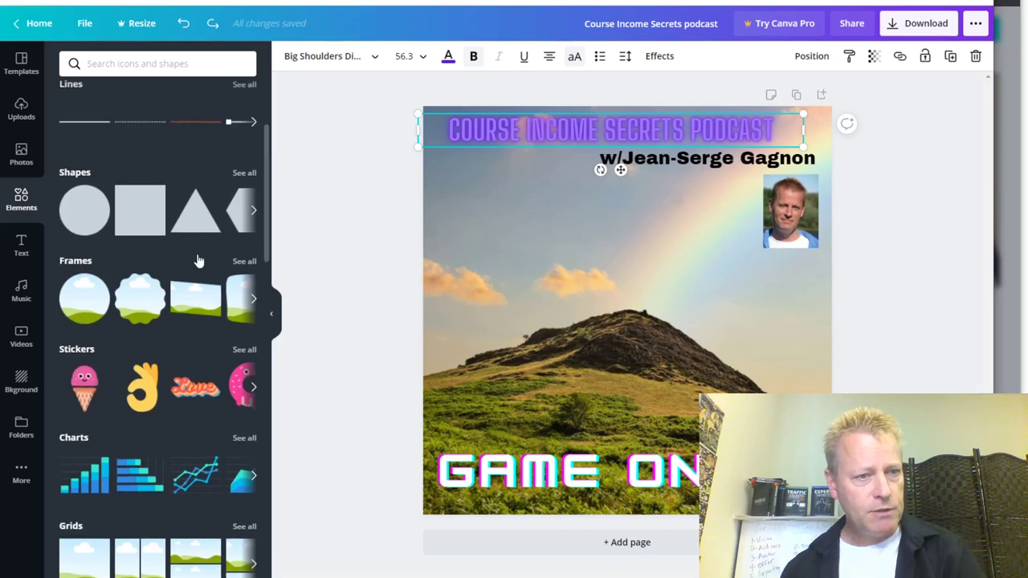
pyautogui.click(135, 215)
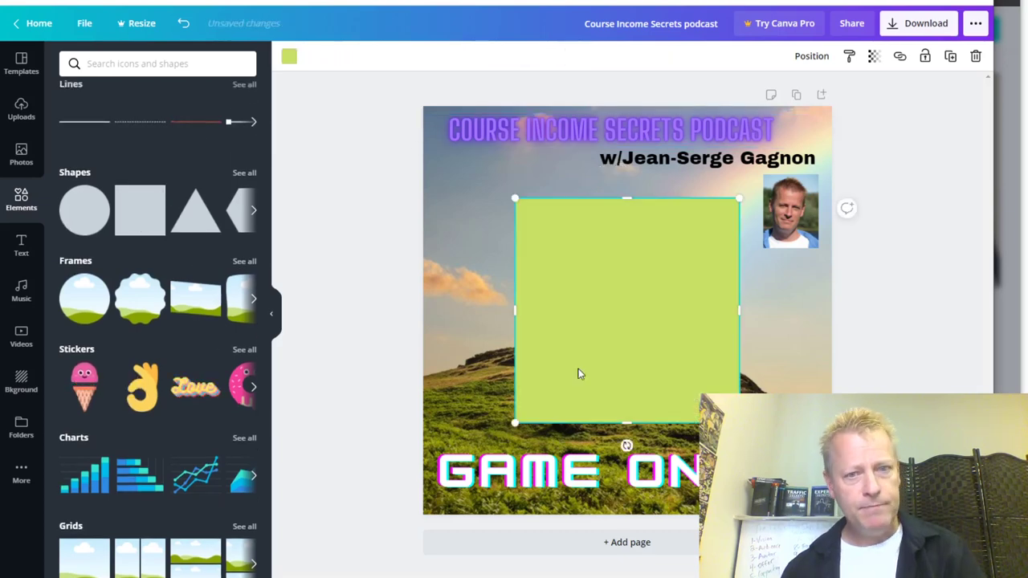
pyautogui.moveTo(739, 423); pyautogui.dragTo(749, 245)
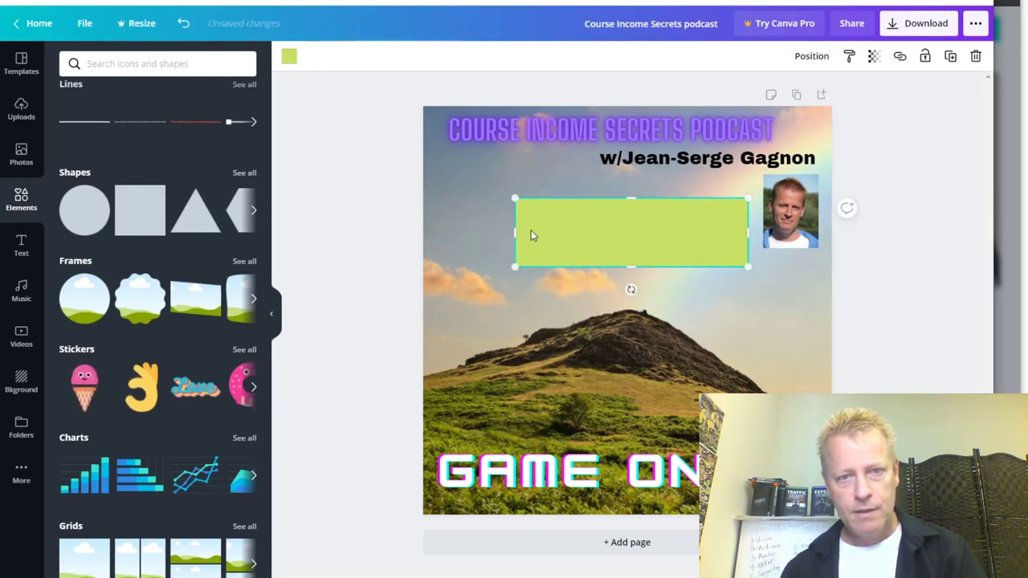
pyautogui.moveTo(515, 232); pyautogui.dragTo(439, 232)
pyautogui.moveTo(592, 266); pyautogui.dragTo(590, 134)
pyautogui.moveTo(754, 129); pyautogui.dragTo(783, 131)
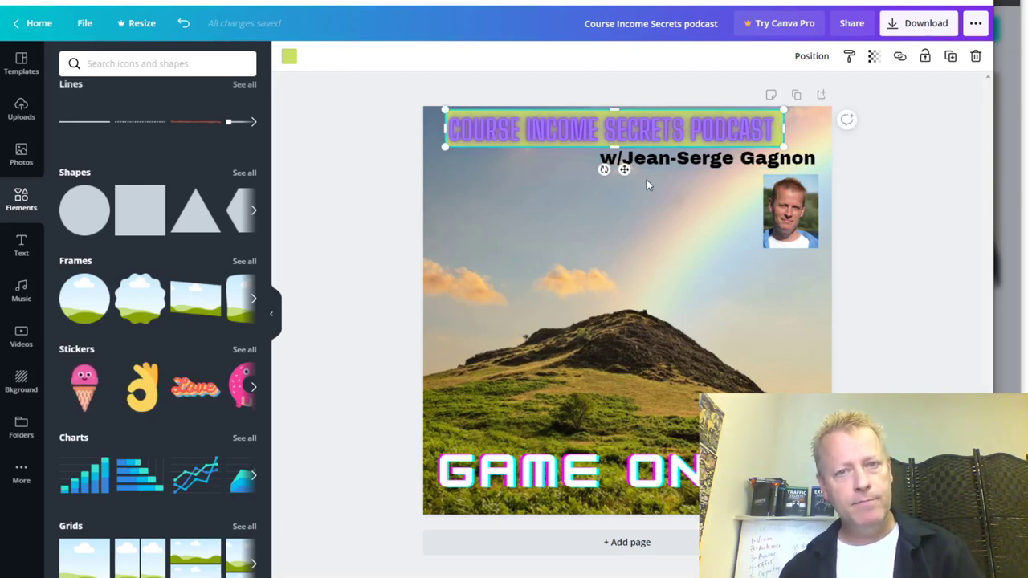
# Step: Colour the strip behind the title black (#000000)
pyautogui.click(893, 271)
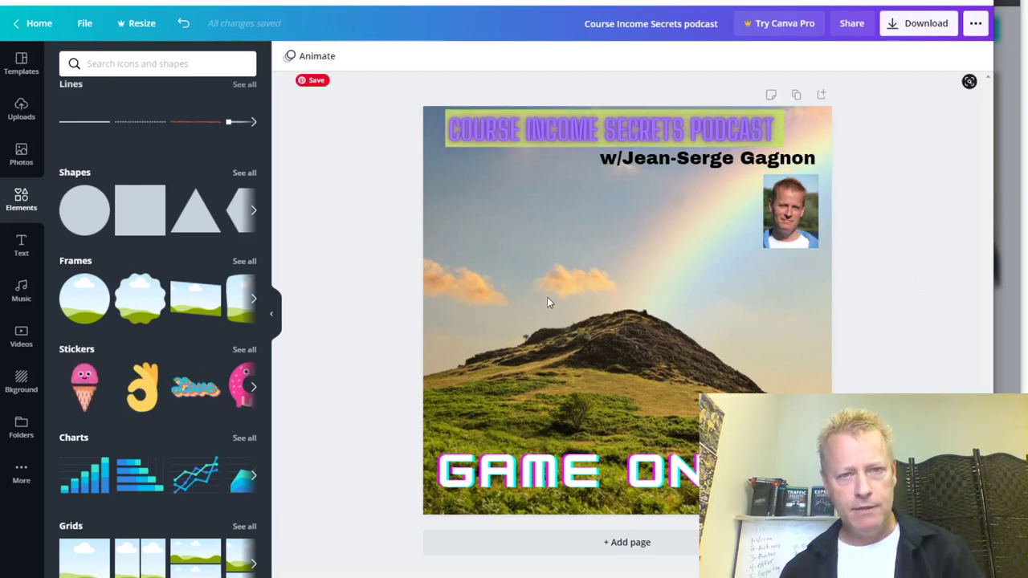
pyautogui.click(466, 148)
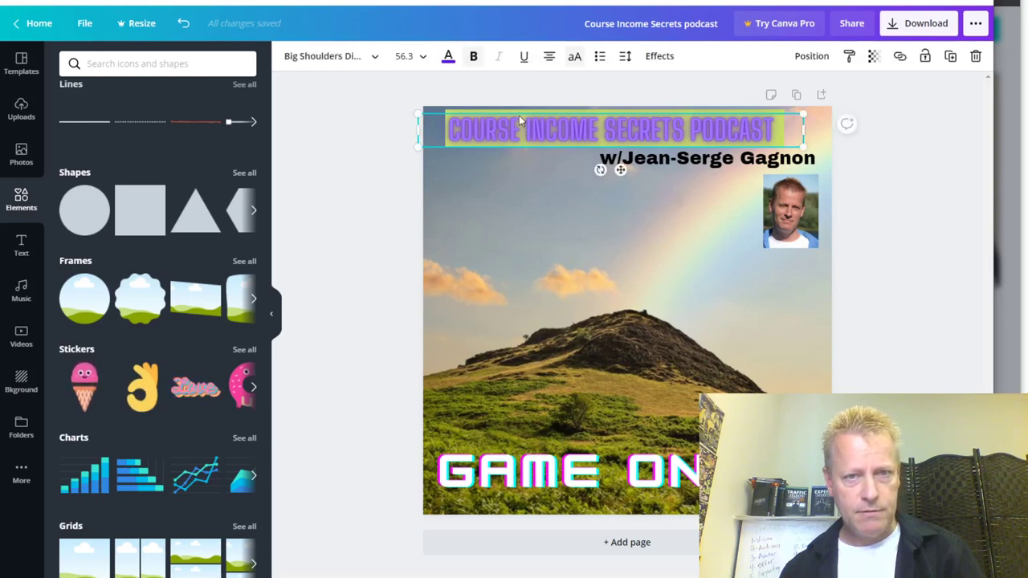
pyautogui.click(524, 131)
pyautogui.click(289, 56)
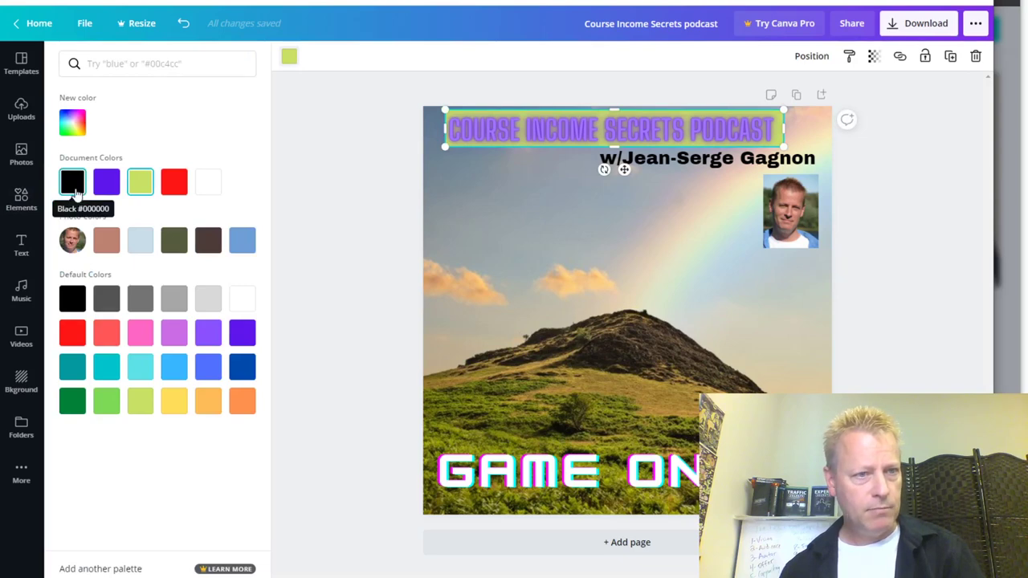
pyautogui.click(72, 183)
pyautogui.click(874, 325)
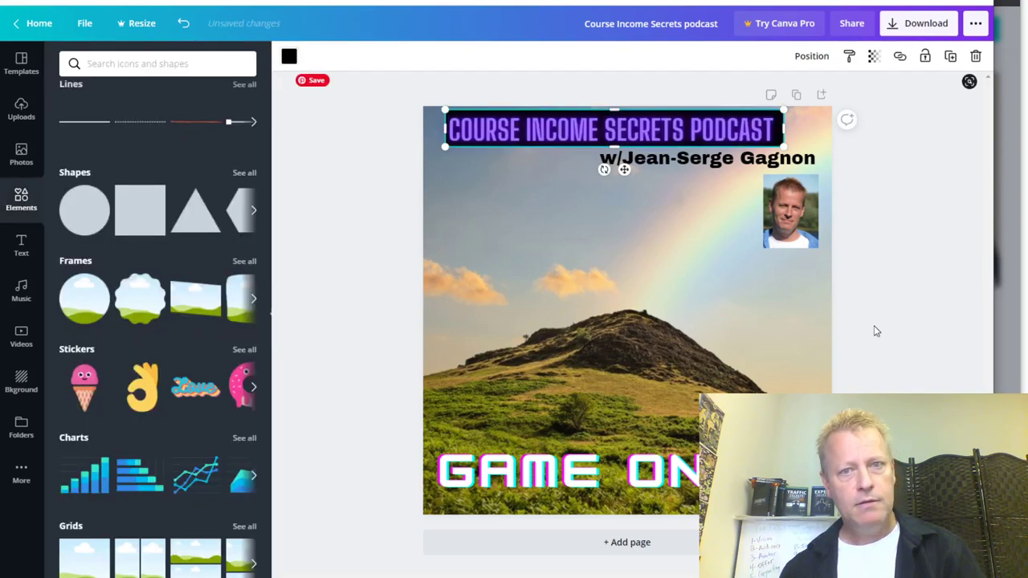
pyautogui.click(897, 281)
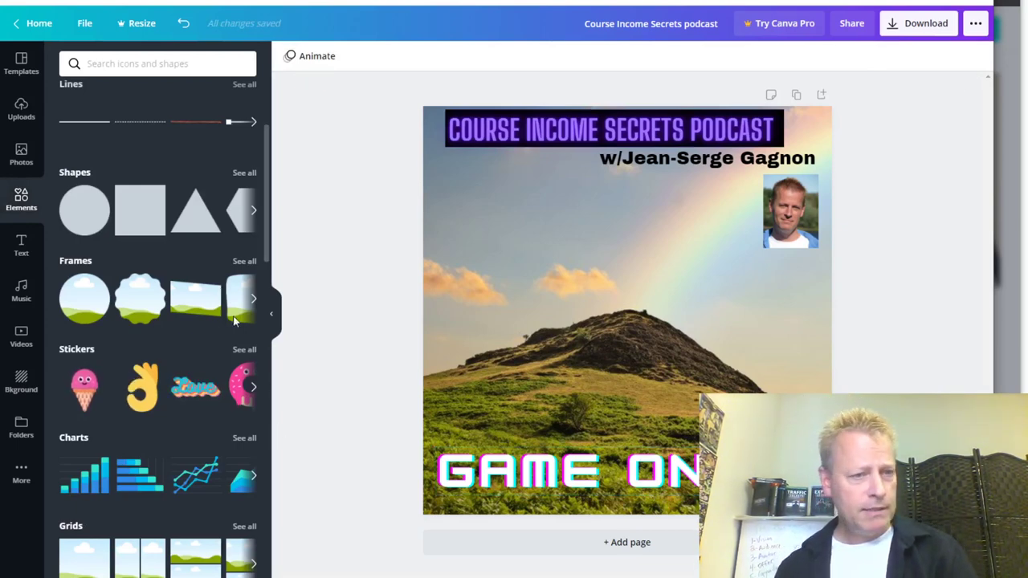
pyautogui.click(567, 473)
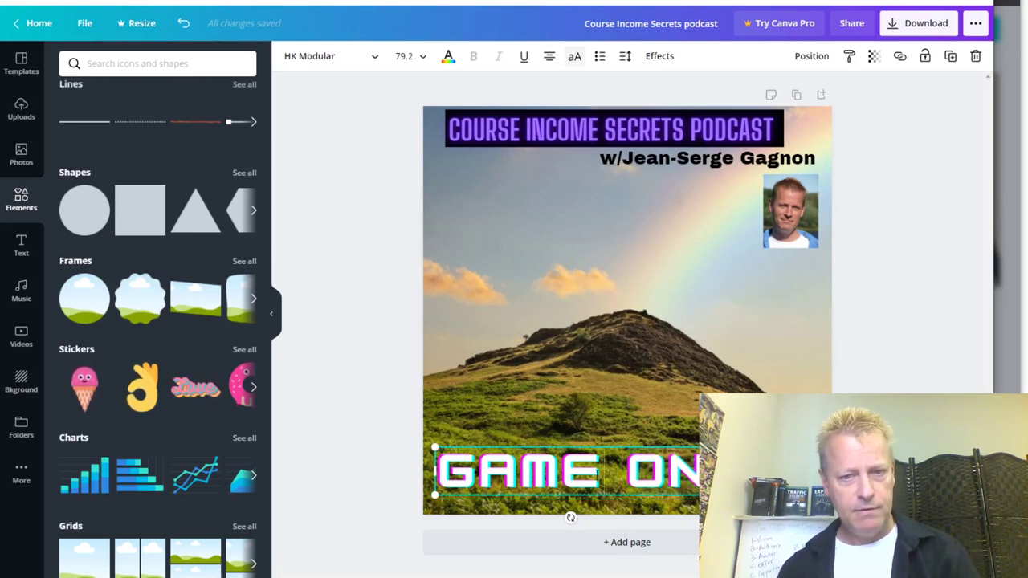
# Step: Replace GAME ON with a size-28 tagline on tools for residual income from the eLearning boom
pyautogui.doubleClick(598, 473)
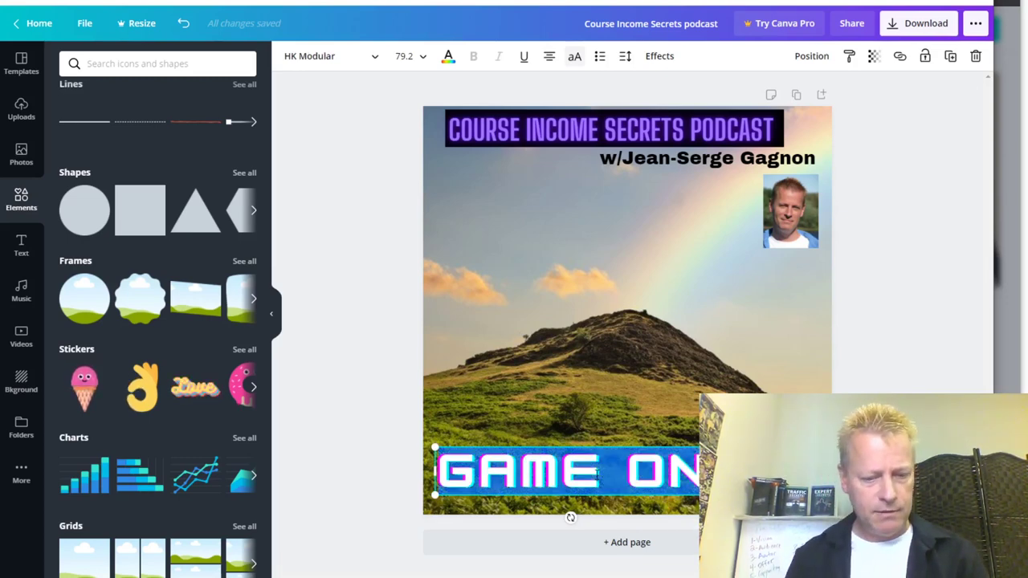
pyautogui.write('LEARN THE')
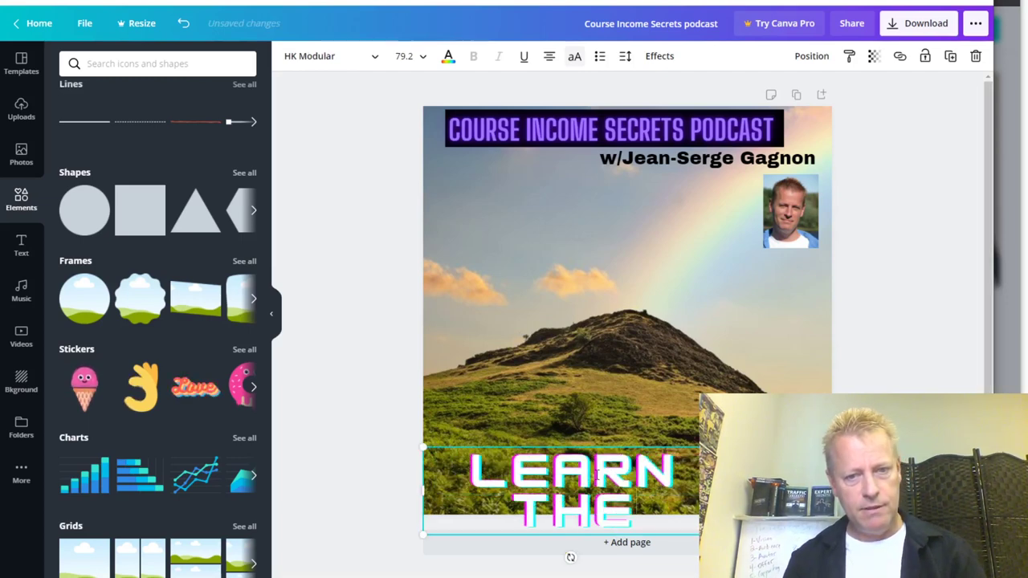
pyautogui.hotkey('ctrl', 'a')
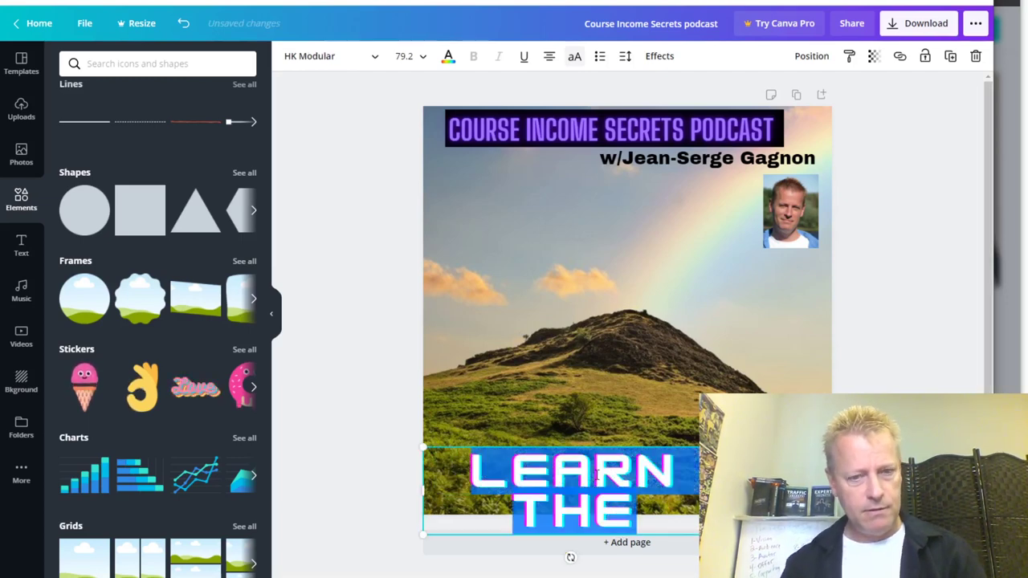
pyautogui.click(408, 52)
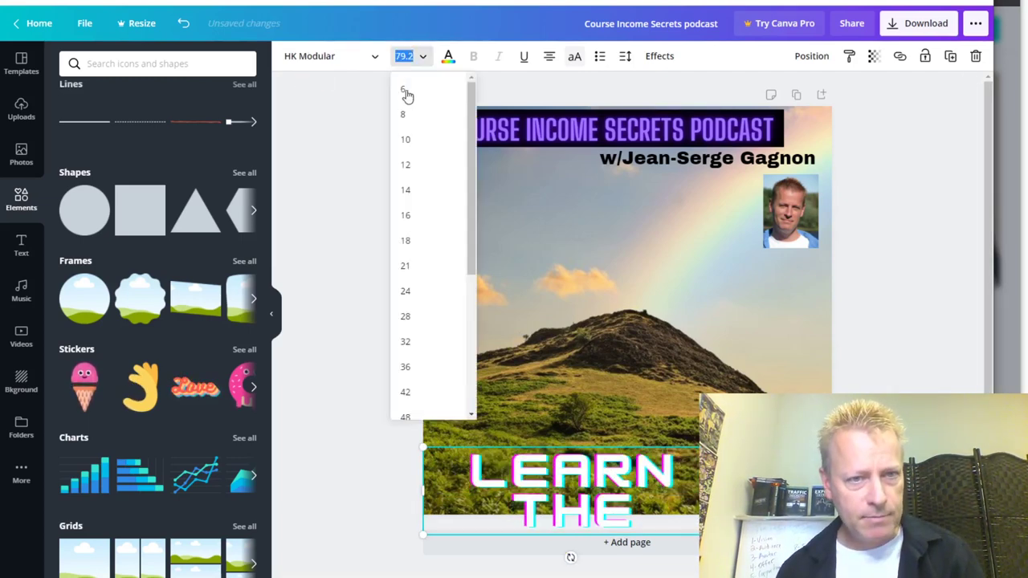
pyautogui.click(406, 317)
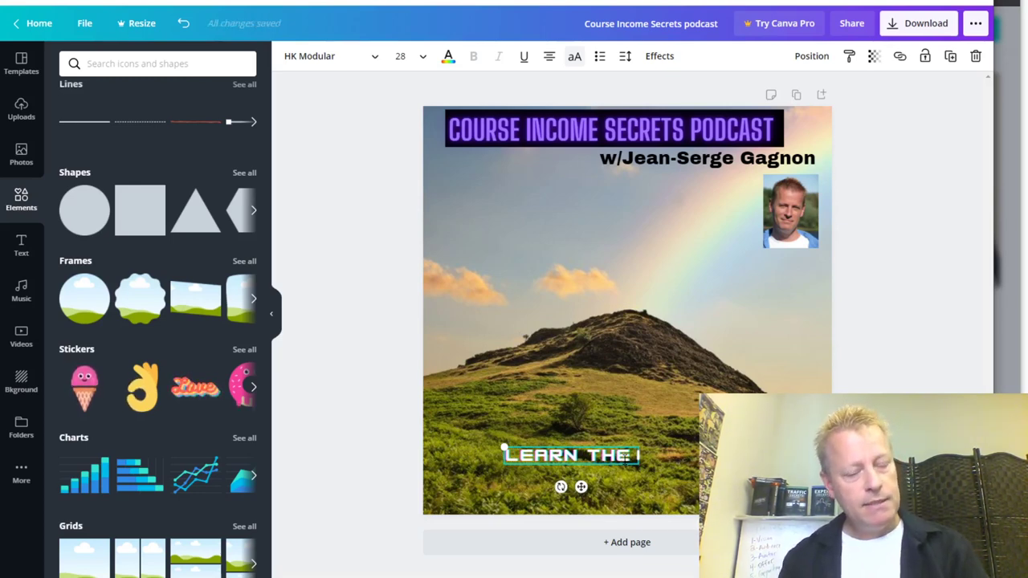
pyautogui.write('TECHNIQUE')
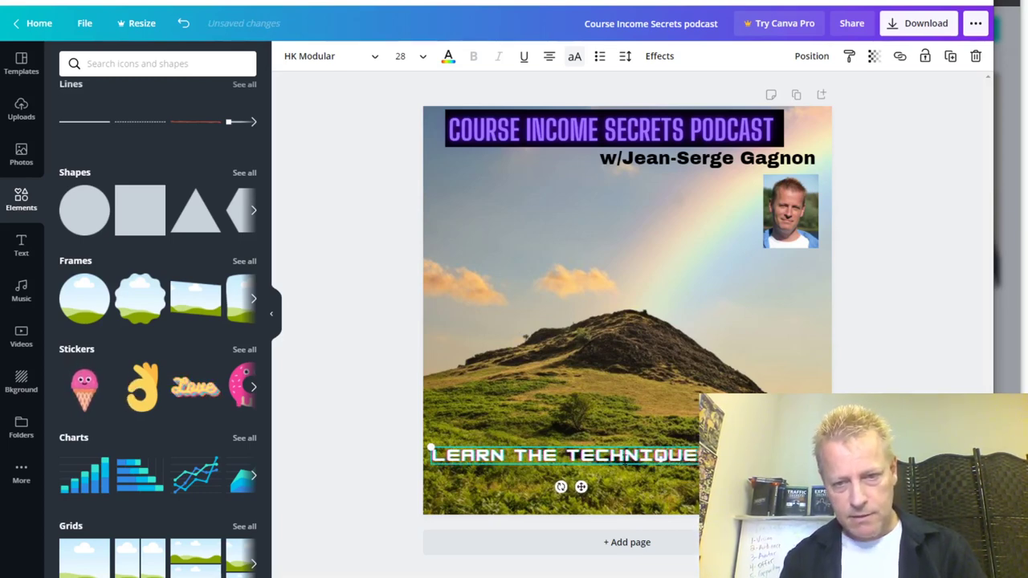
pyautogui.write(' S STRATEGIES')
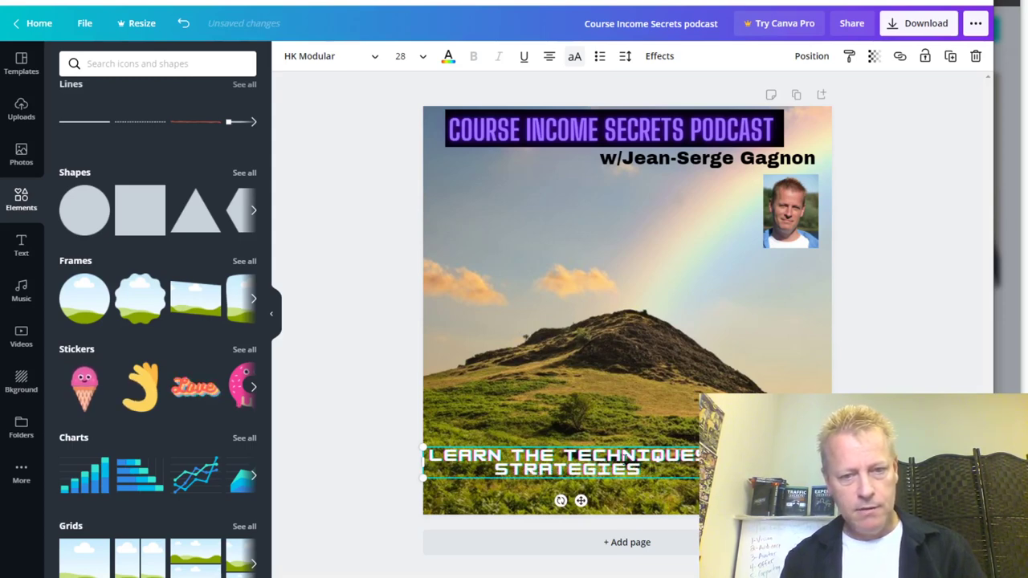
pyautogui.write(' AND TOOL')
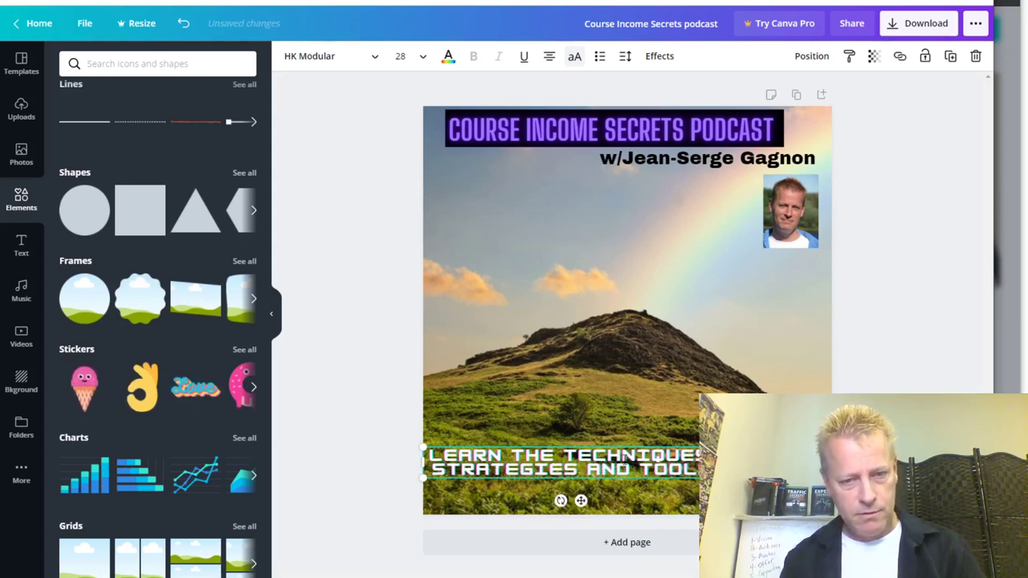
pyautogui.write('S')
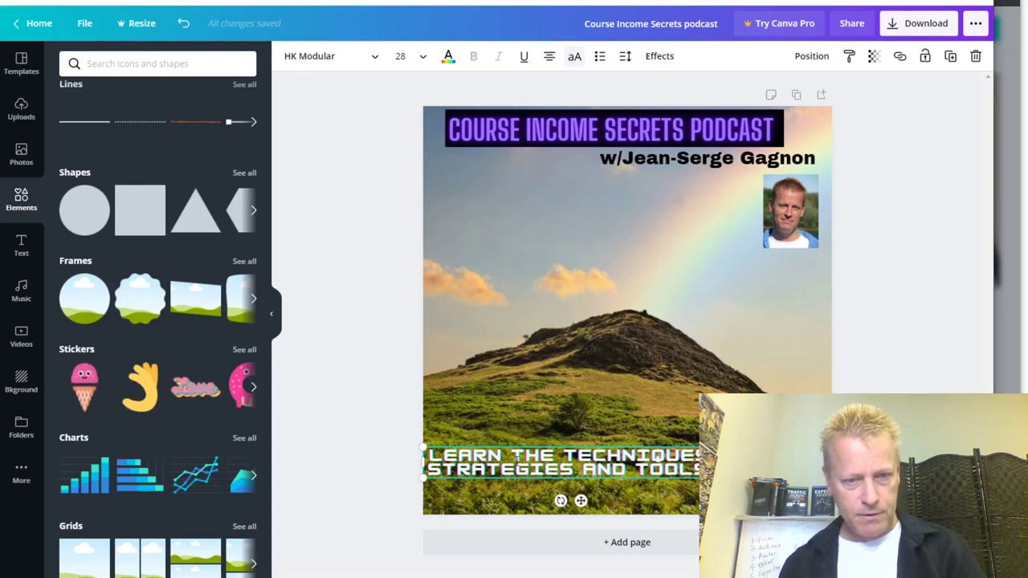
pyautogui.press('BackSpace')
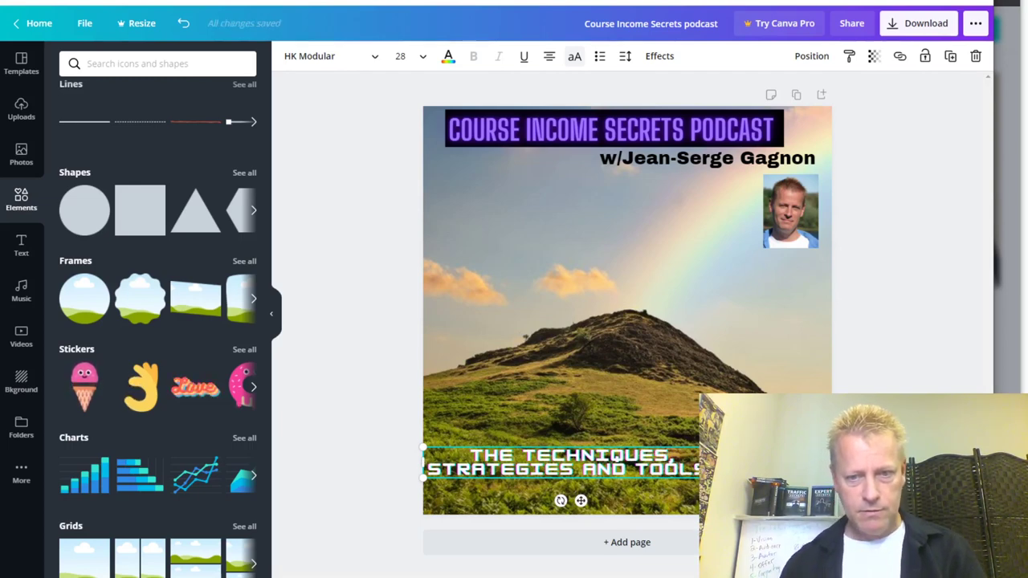
pyautogui.write('you need to lead')
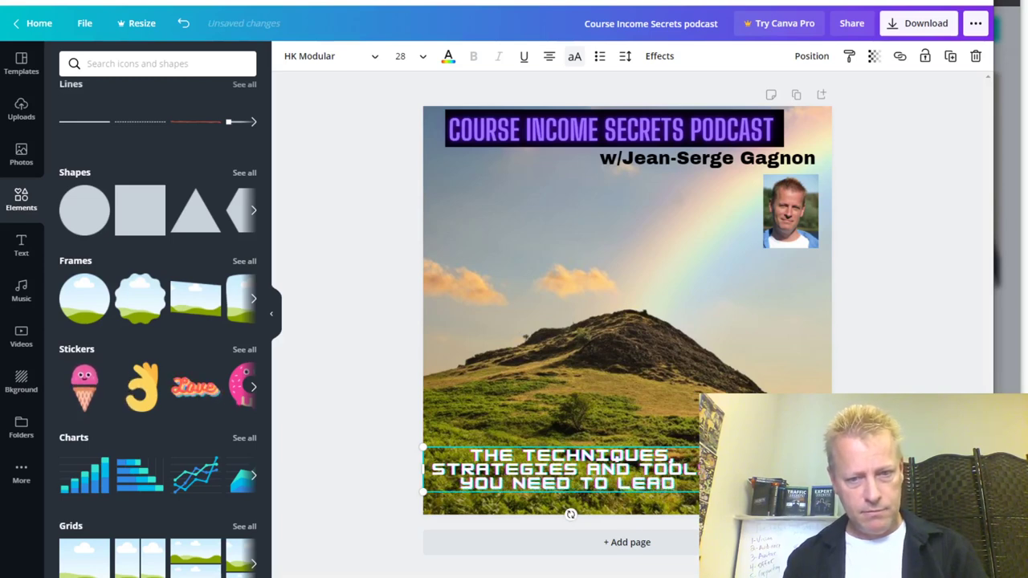
pyautogui.write('n to generate resid')
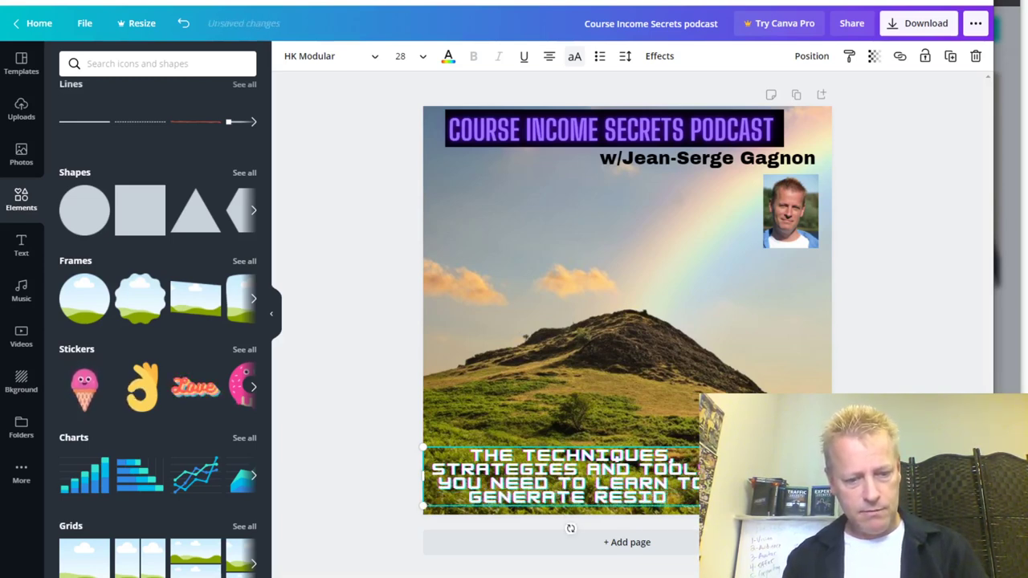
pyautogui.write('ual in')
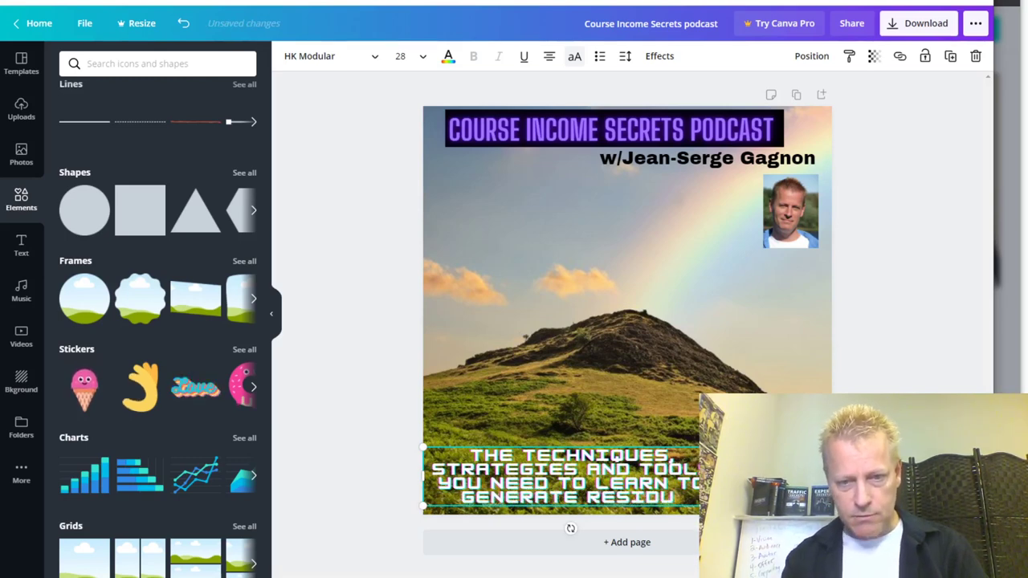
pyautogui.write('come from the e')
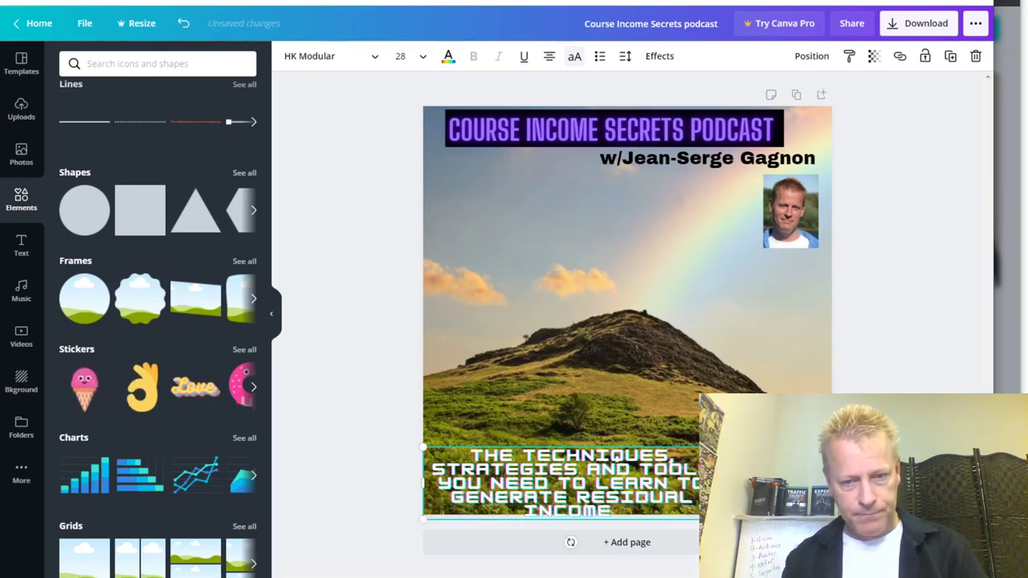
pyautogui.write('learning boom that is happening right now!')
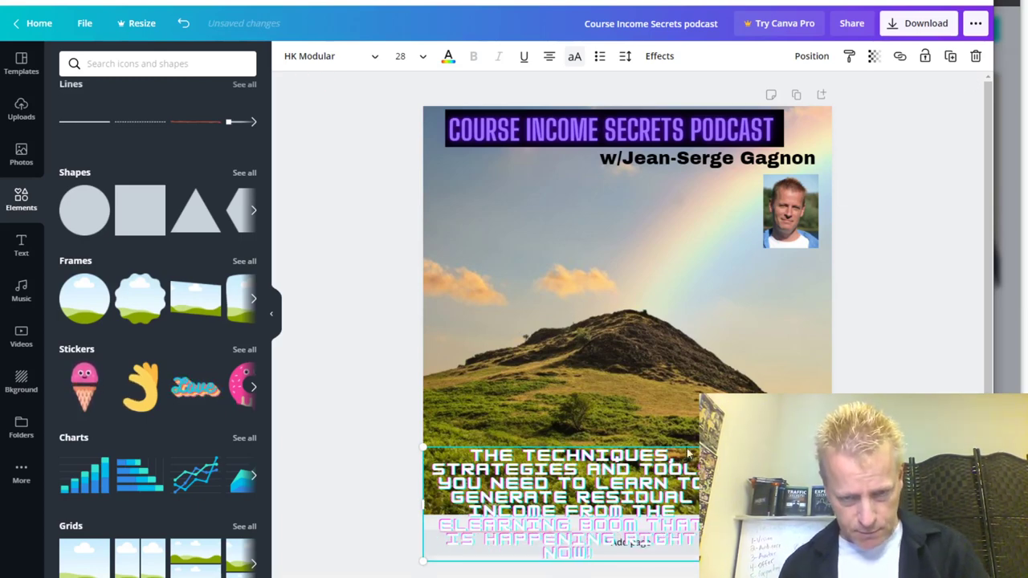
# Step: Move the tagline over the hill, prefix 'The real question is this: what are', and set size 21
pyautogui.moveTo(689, 445); pyautogui.dragTo(716, 340)
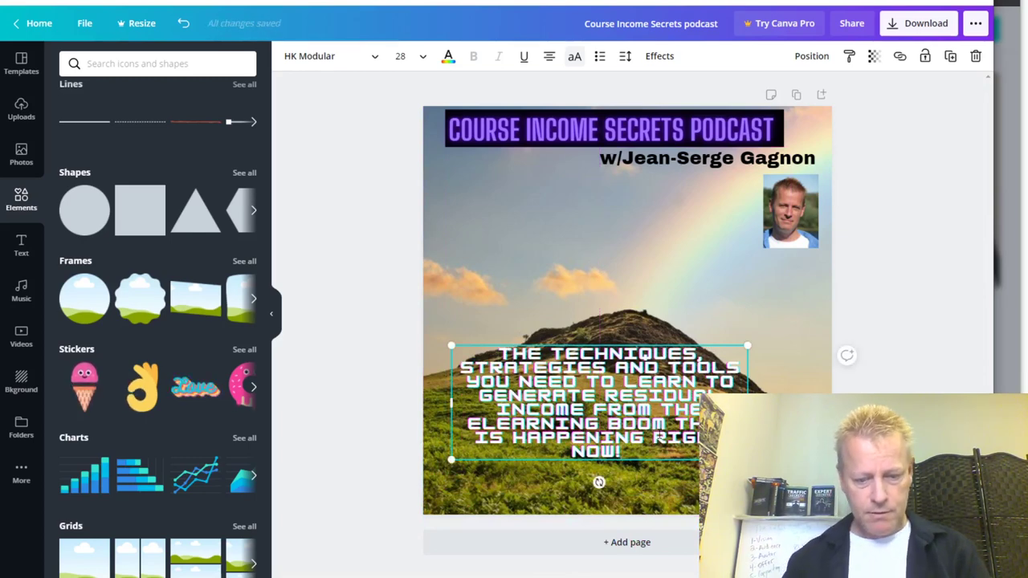
pyautogui.write('REAL QUESTION IS')
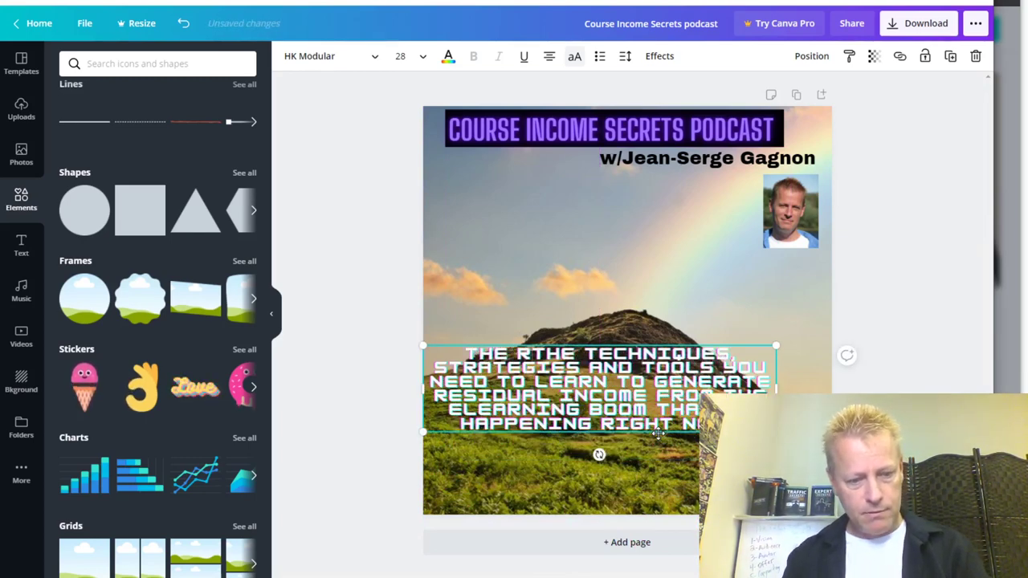
pyautogui.write(': ')
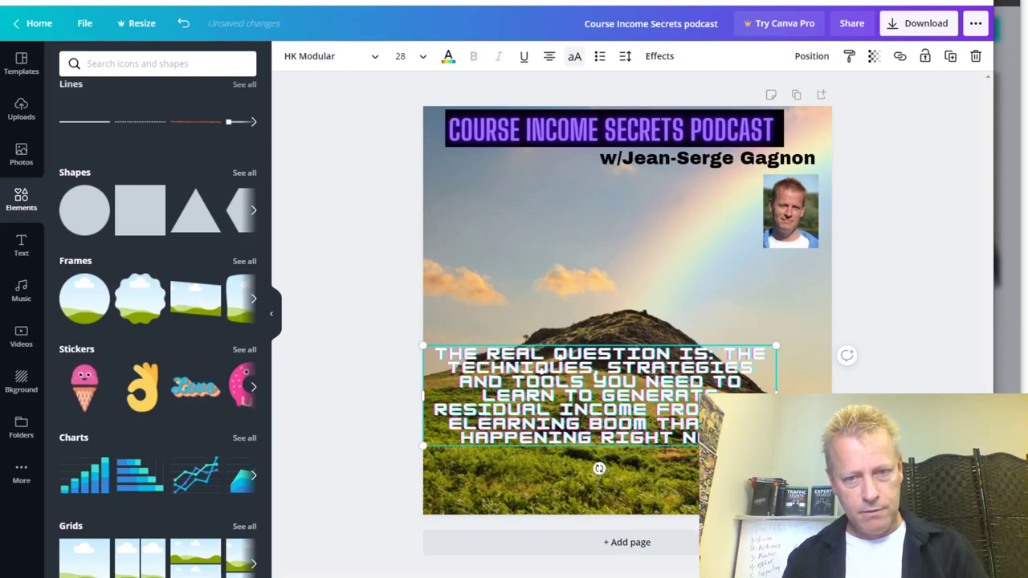
pyautogui.write('WHAT ARE')
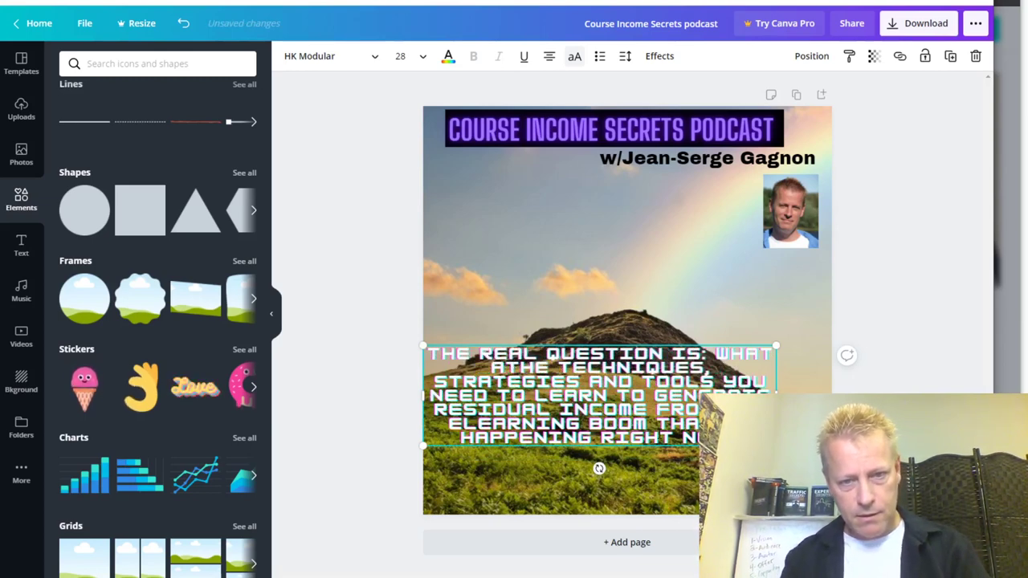
pyautogui.hotkey('ctrl', 'a')
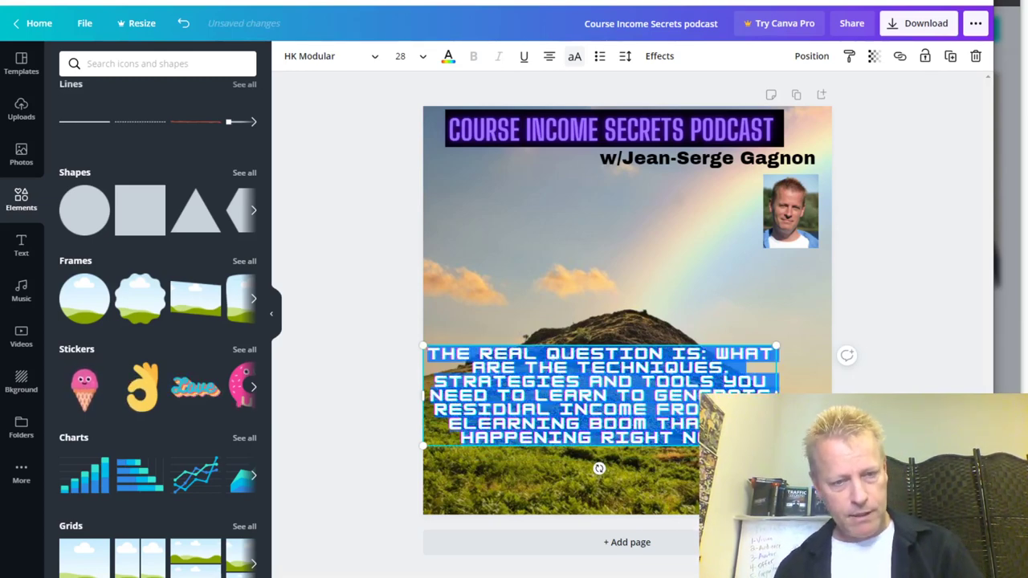
pyautogui.click(422, 57)
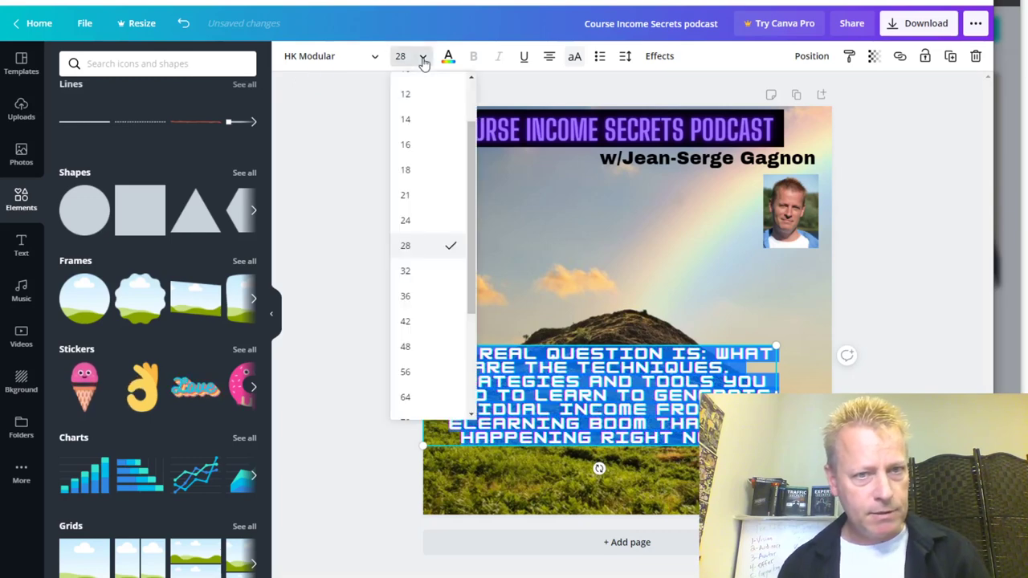
pyautogui.click(408, 195)
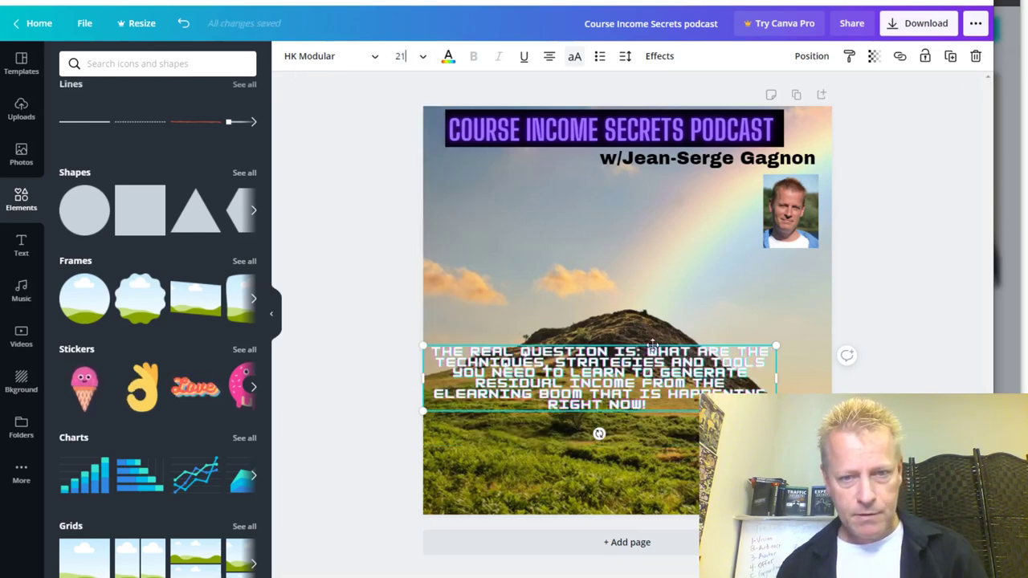
pyautogui.write('THIS')
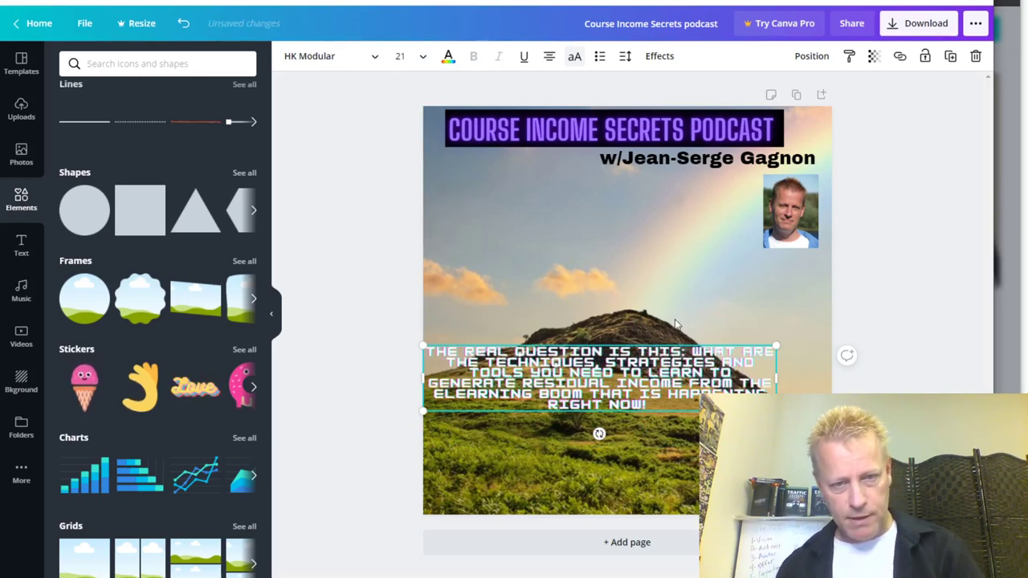
# Step: Move the Good vibes sticker to the top-left, then widen the tagline and centre it near the bottom
pyautogui.click(807, 417)
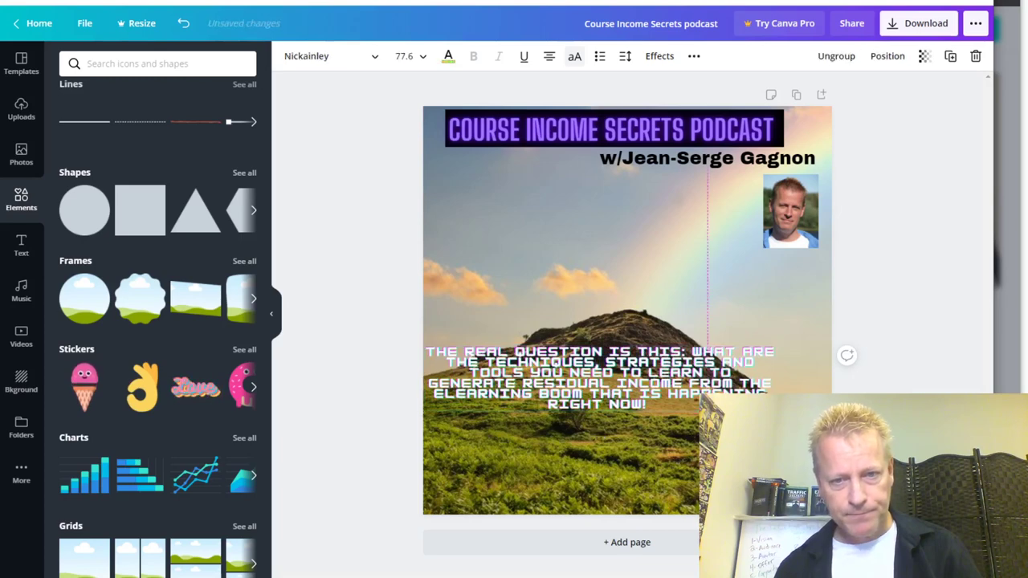
pyautogui.moveTo(807, 418); pyautogui.dragTo(463, 172)
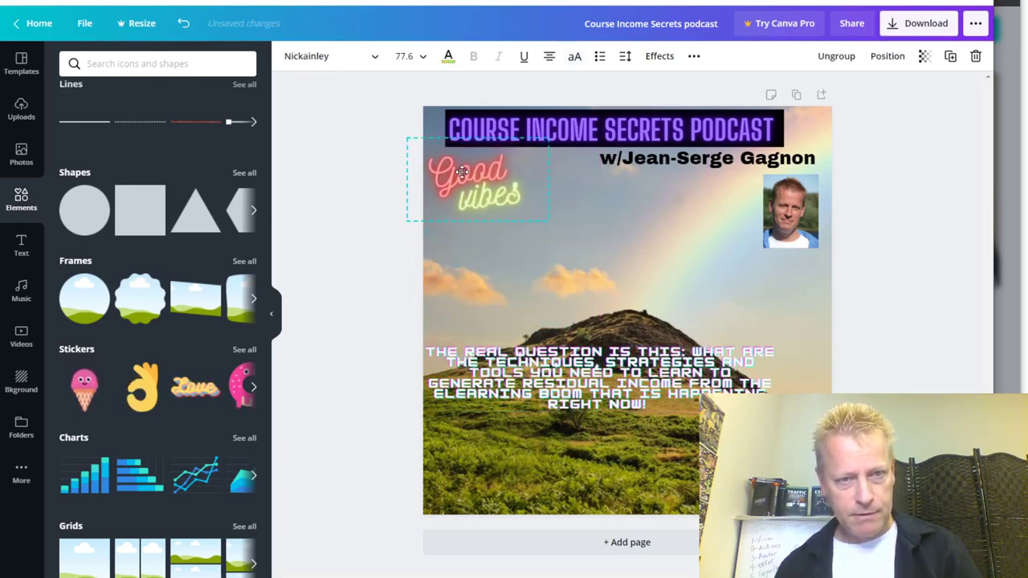
pyautogui.click(657, 351)
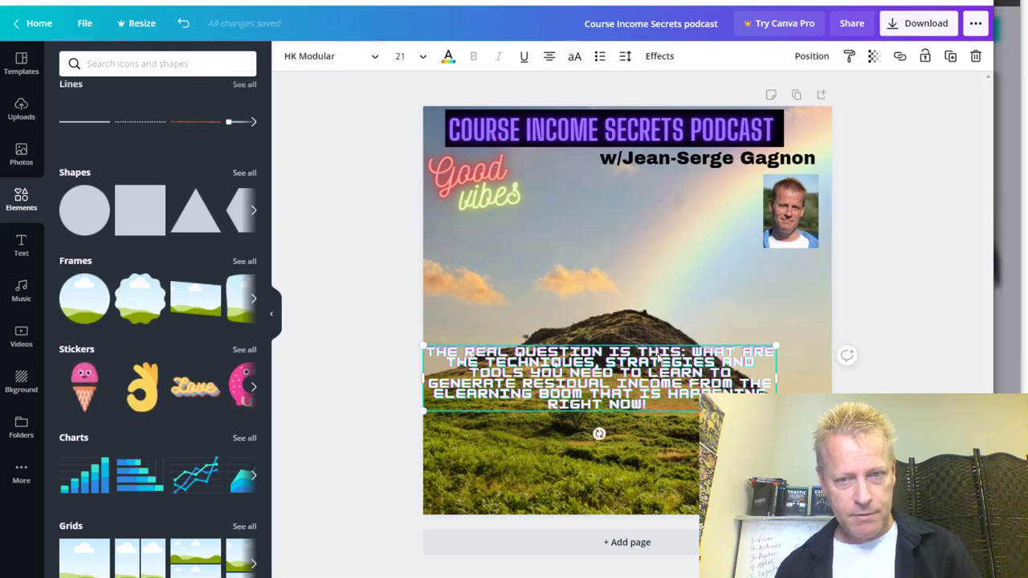
pyautogui.moveTo(828, 384); pyautogui.dragTo(832, 377)
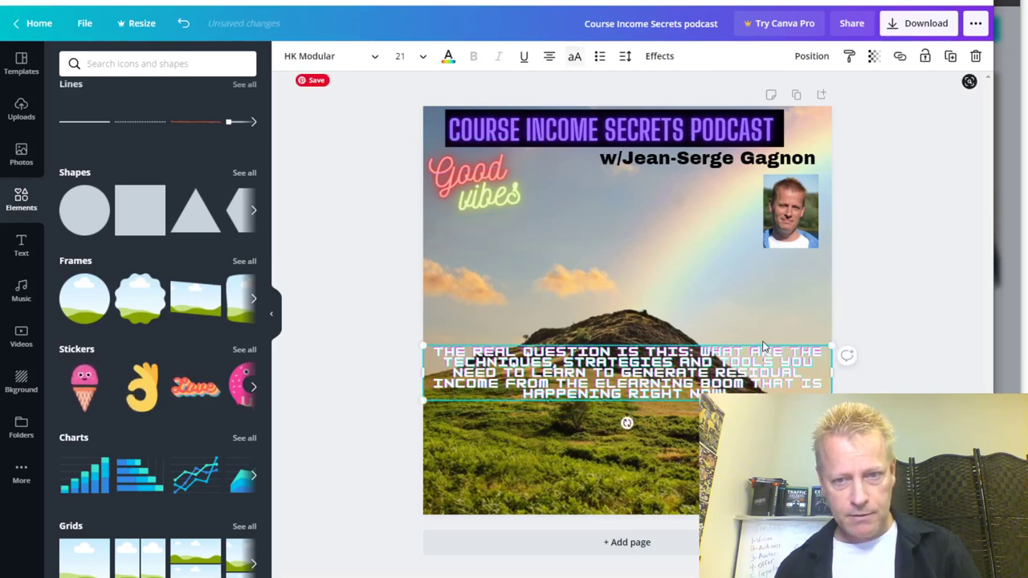
pyautogui.moveTo(763, 357); pyautogui.dragTo(762, 462)
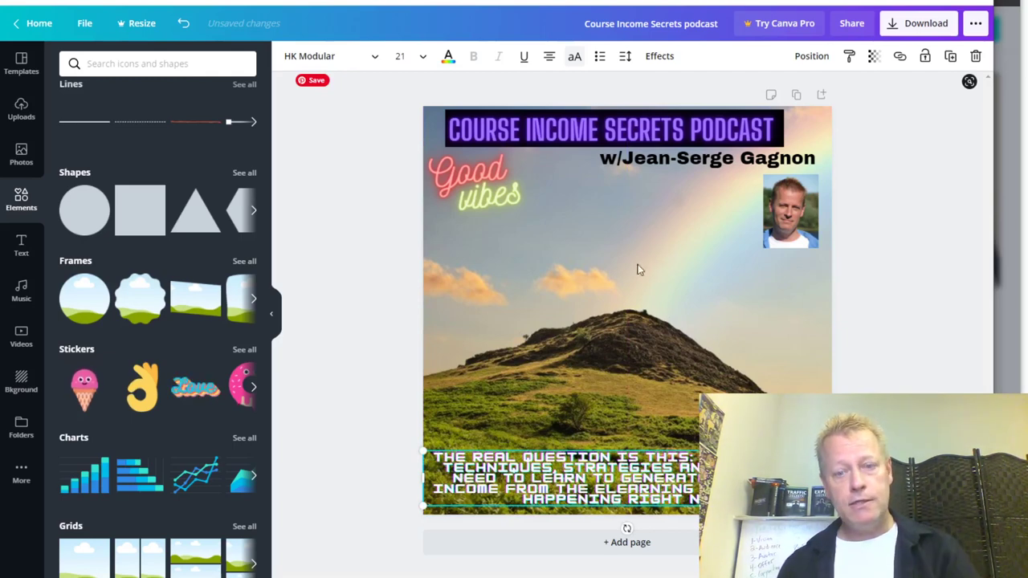
pyautogui.moveTo(653, 347); pyautogui.dragTo(717, 481)
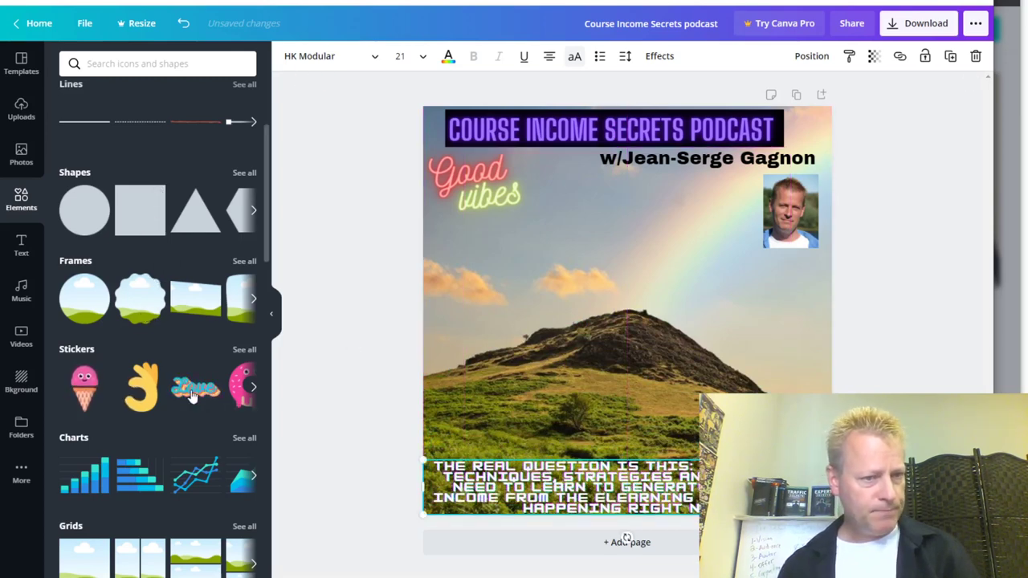
# Step: Browse the 'Shapes' element results and expand the full set of basic shapes
pyautogui.scroll(-2, 187, 332)
pyautogui.scroll(-8, 187, 333)
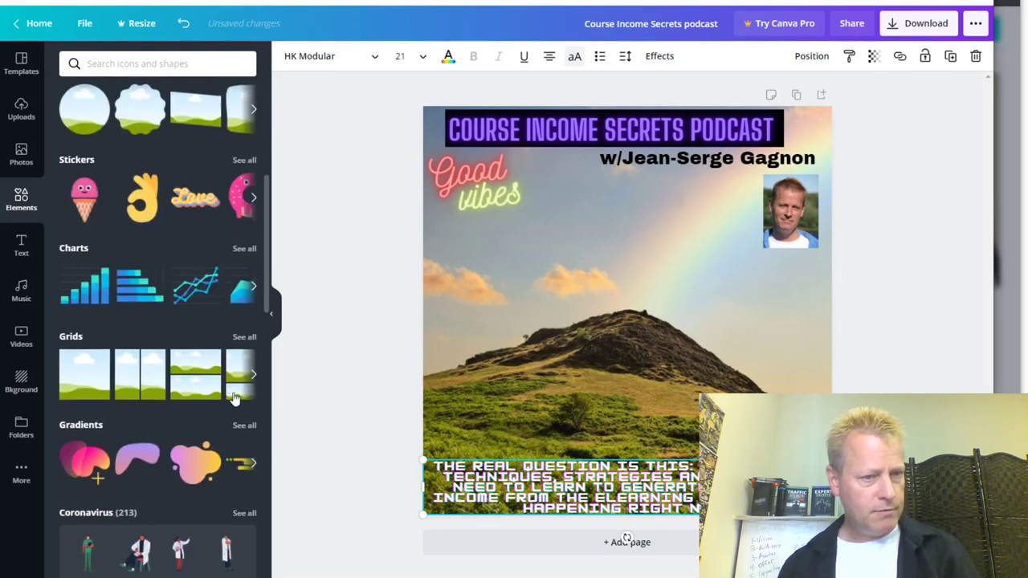
pyautogui.scroll(-8, 178, 392)
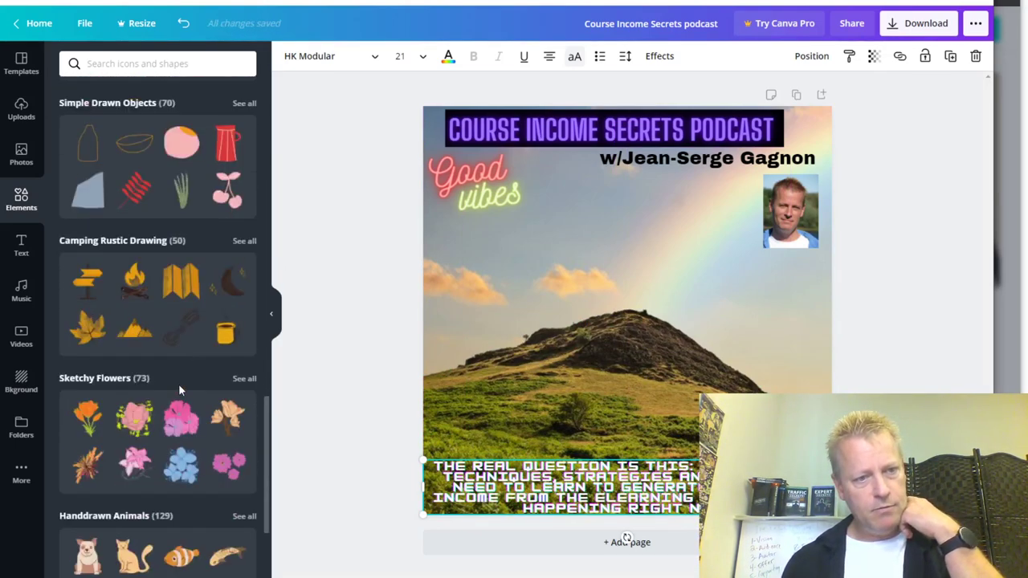
pyautogui.scroll(20, 175, 337)
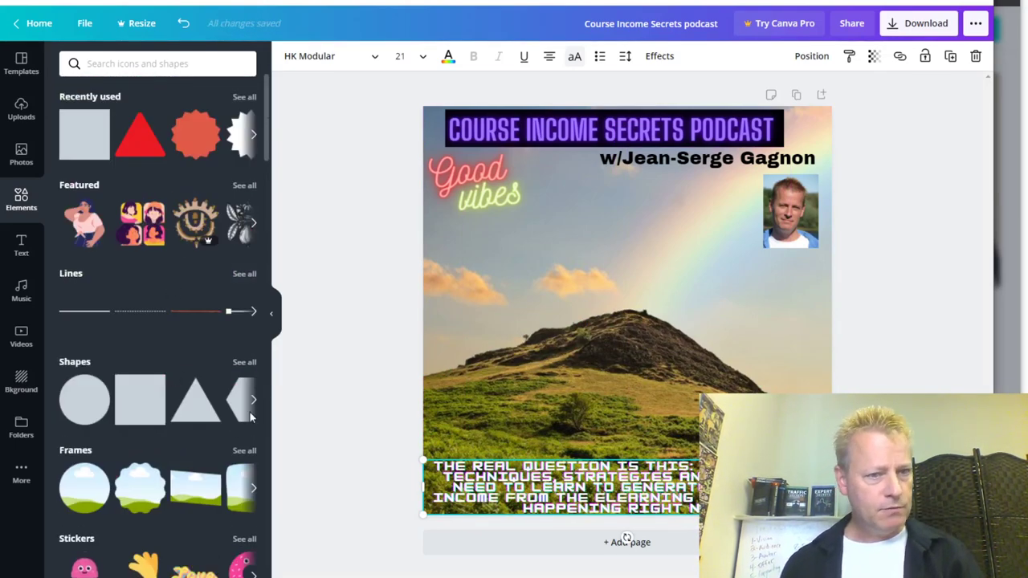
pyautogui.click(242, 363)
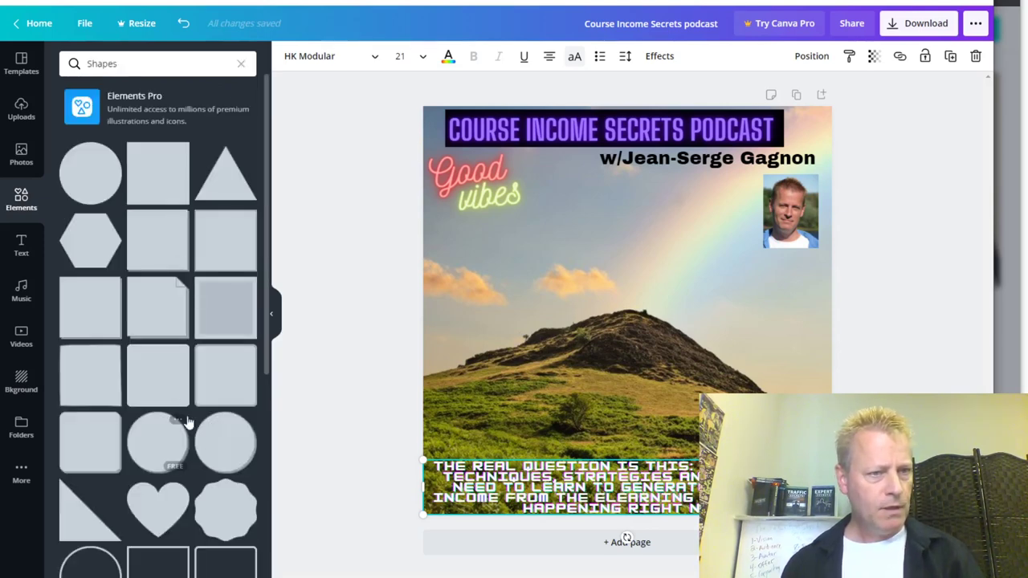
pyautogui.scroll(-3, 172, 369)
pyautogui.scroll(2, 171, 375)
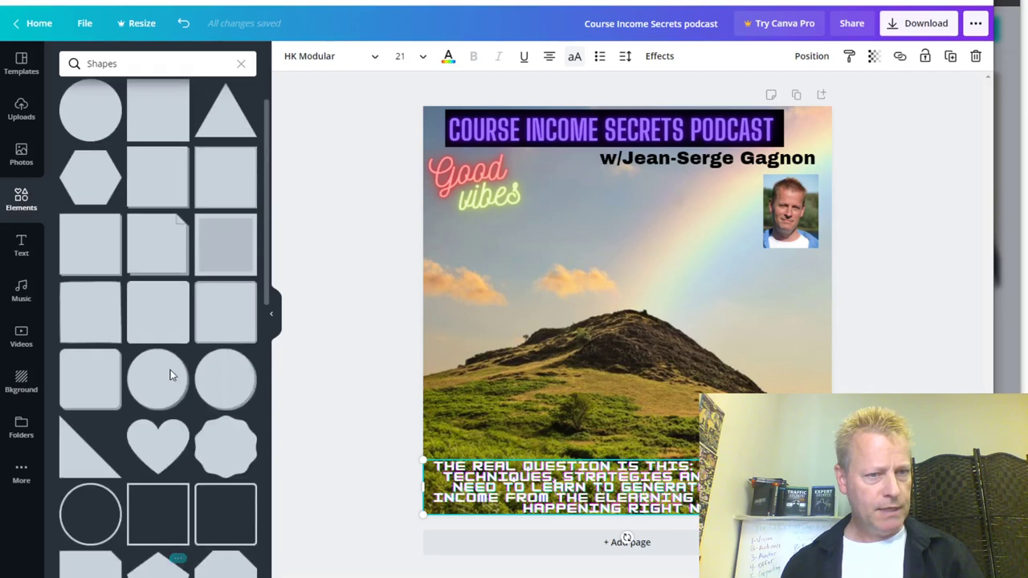
# Step: Add a grey square, flatten it into a wide bar along the bottom edge, and centre the tagline over it
pyautogui.click(229, 264)
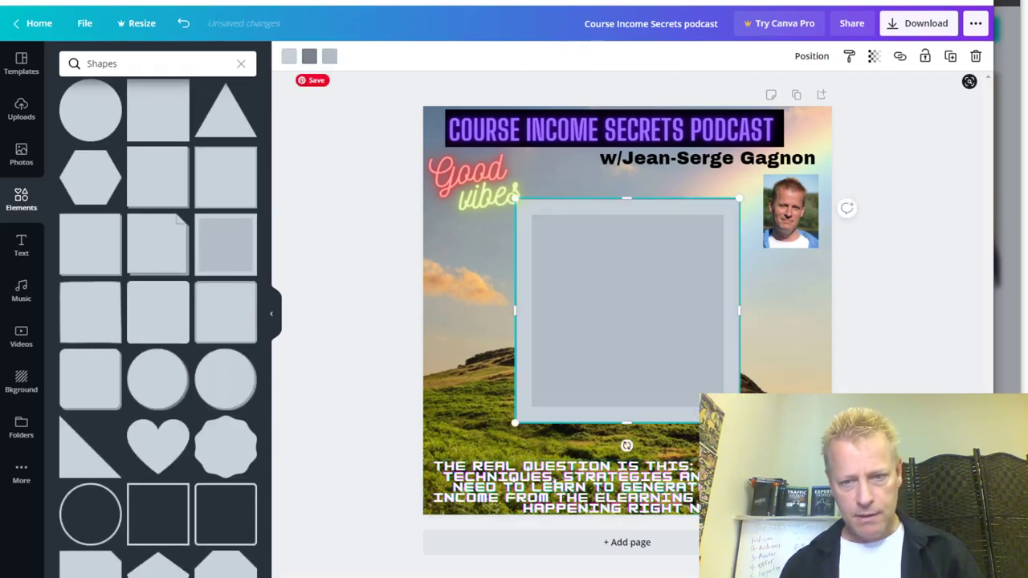
pyautogui.moveTo(738, 422); pyautogui.dragTo(803, 241)
pyautogui.moveTo(557, 229); pyautogui.dragTo(481, 480)
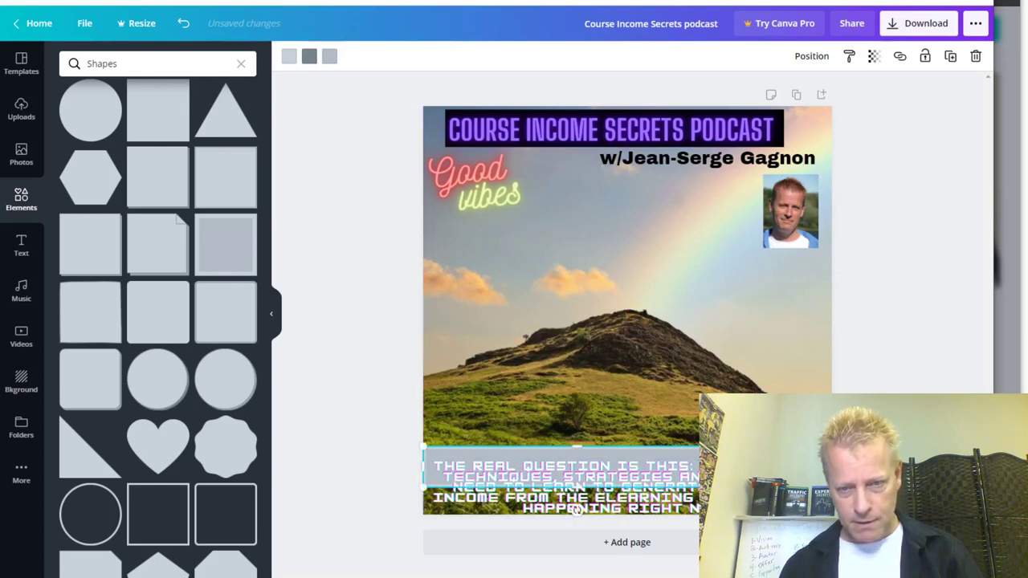
pyautogui.moveTo(577, 511); pyautogui.dragTo(631, 521)
pyautogui.moveTo(660, 473); pyautogui.dragTo(660, 464)
pyautogui.click(707, 345)
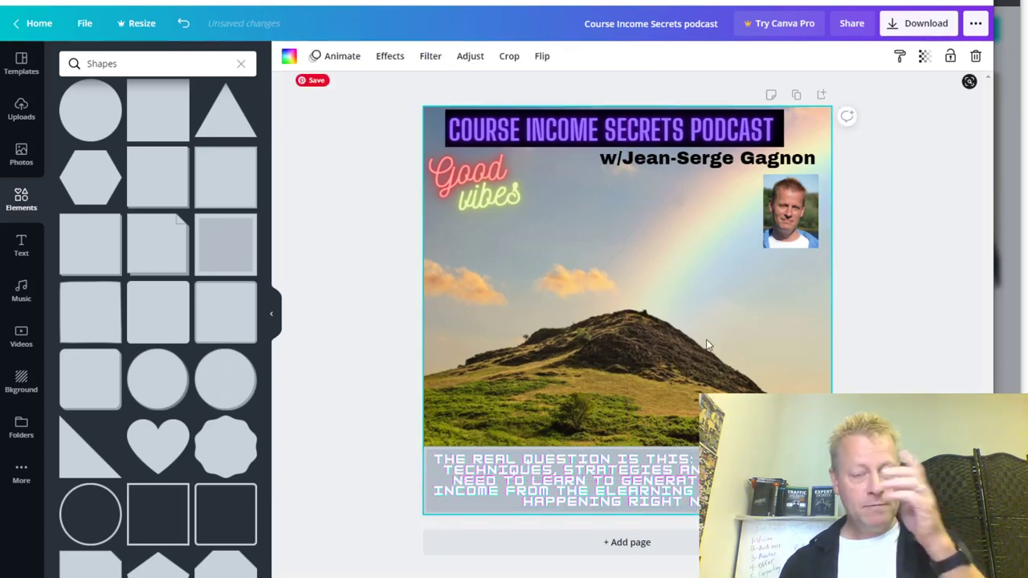
pyautogui.click(623, 482)
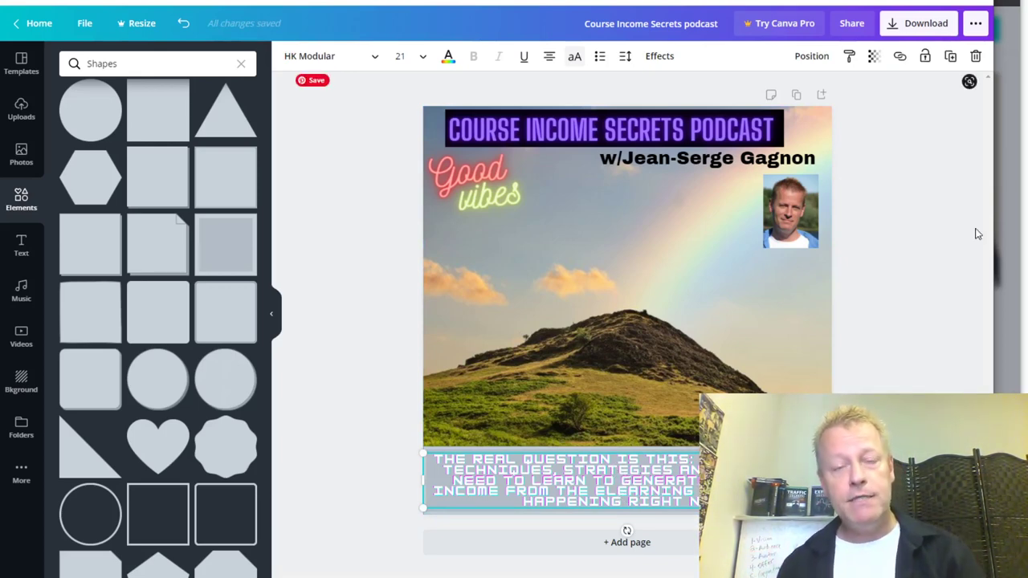
pyautogui.click(907, 24)
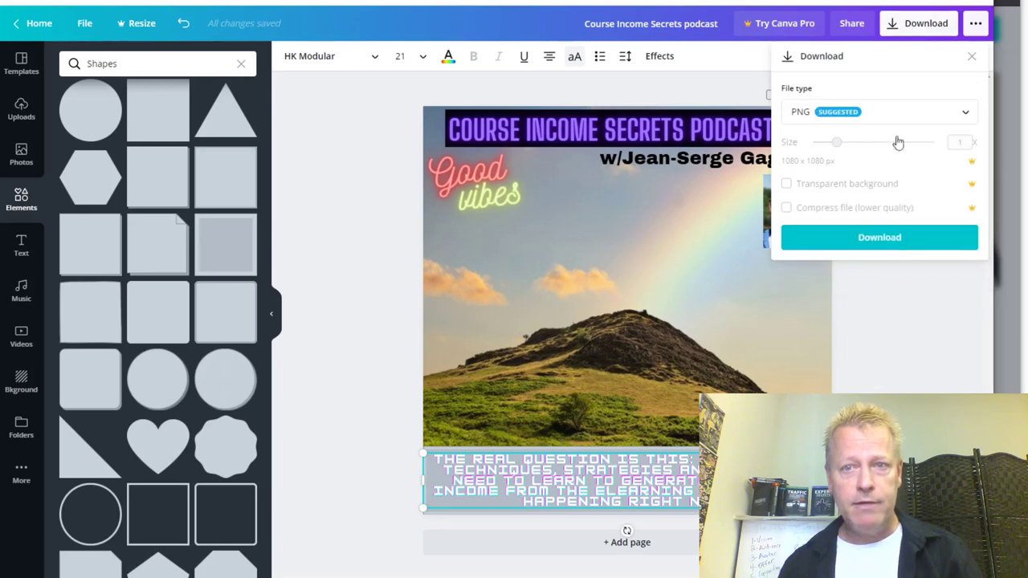
pyautogui.click(867, 113)
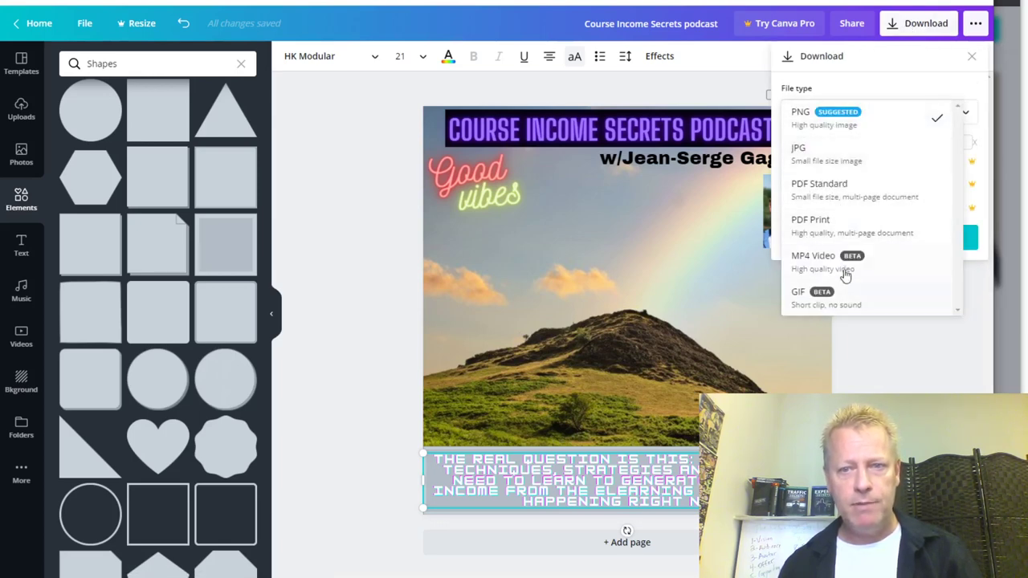
pyautogui.click(936, 121)
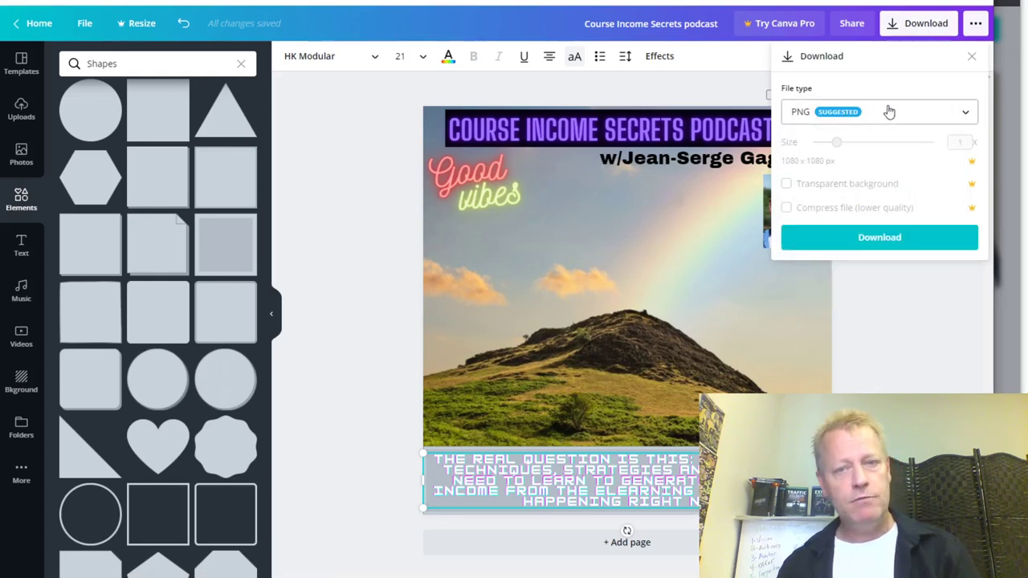
pyautogui.click(903, 289)
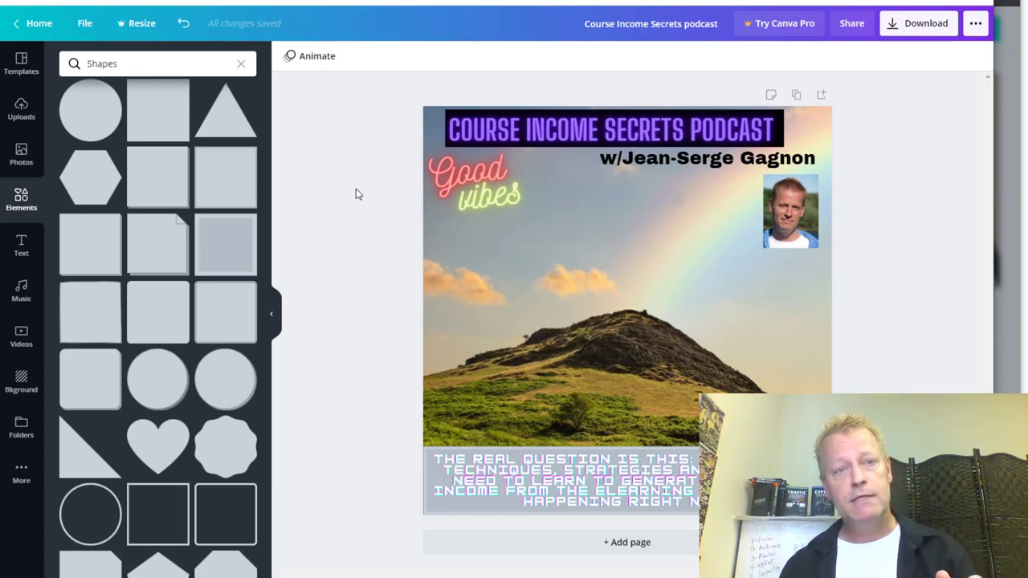
# Step: Go to unsplash.com in a new Chrome tab
pyautogui.hotkey('ctrl', 't')
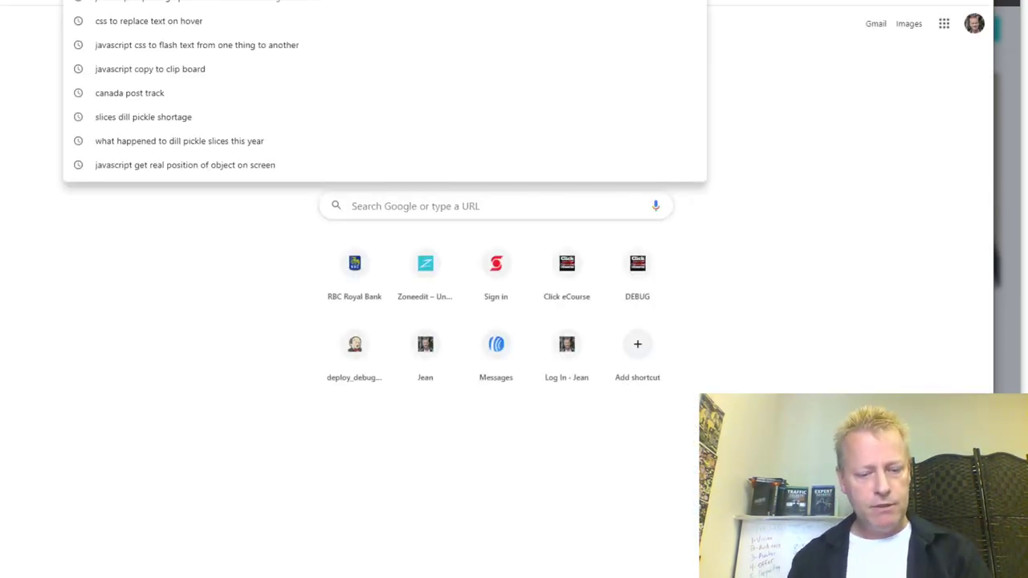
pyautogui.write('unsplash')
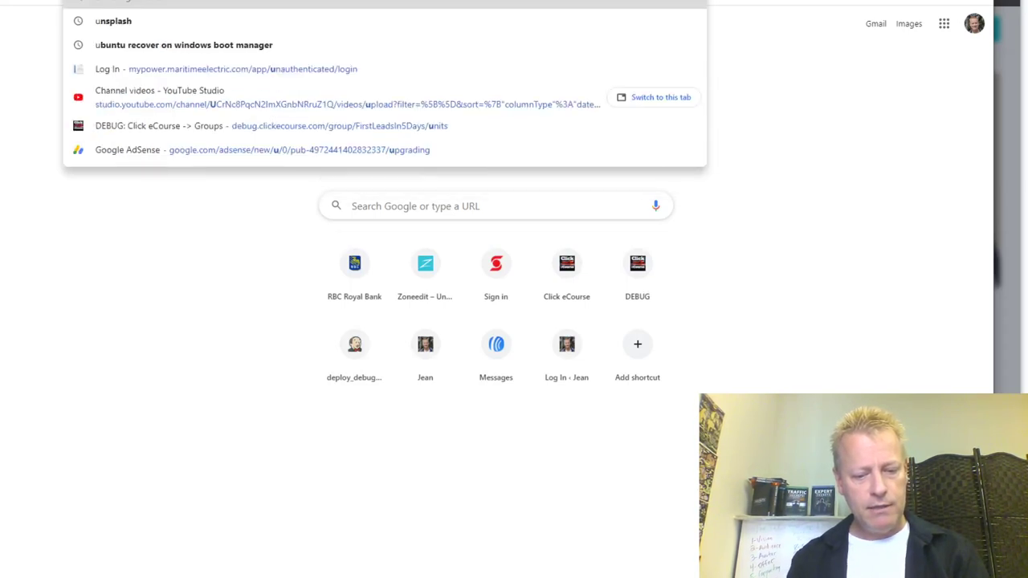
pyautogui.write('.com')
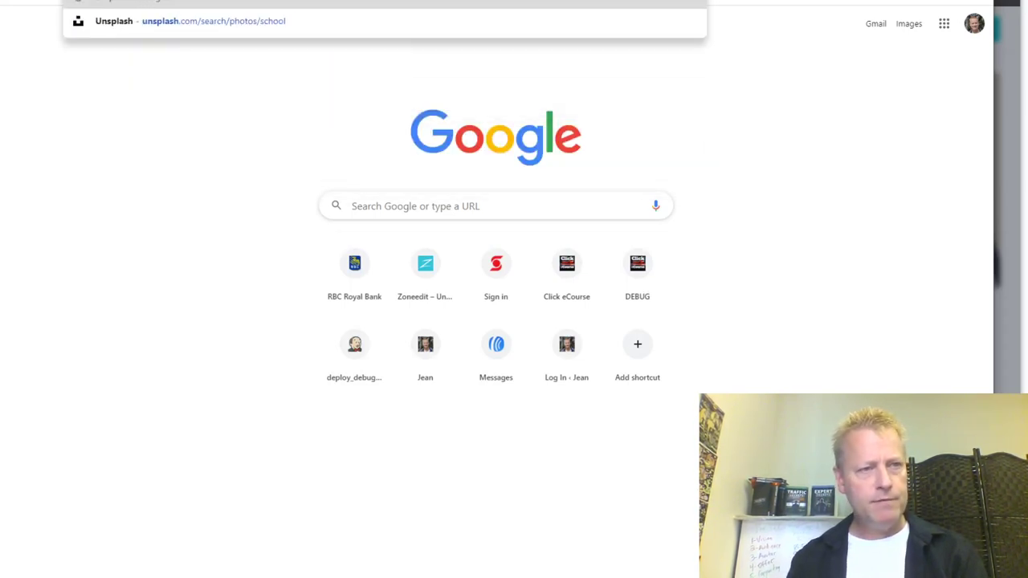
pyautogui.press('Return')
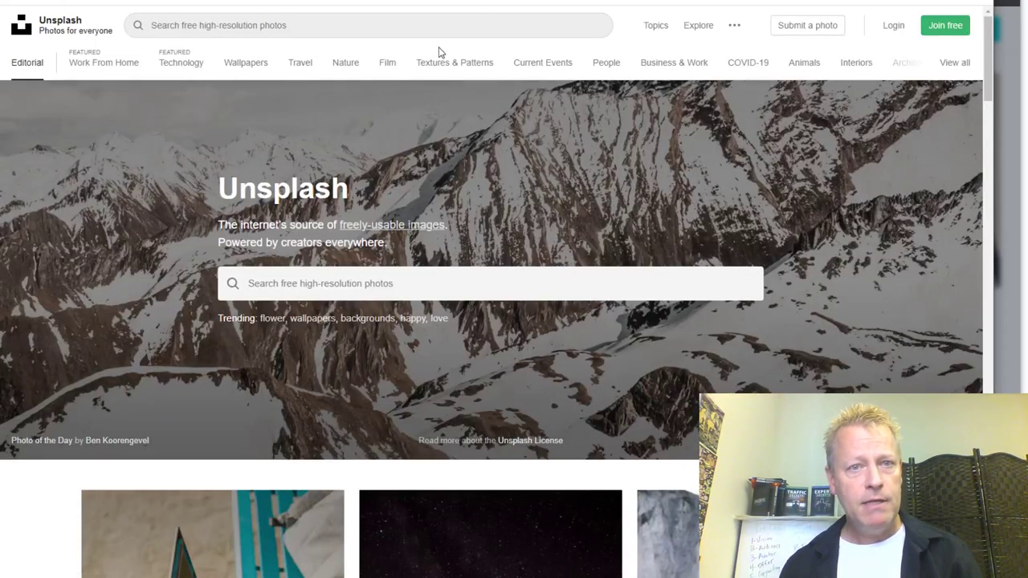
# Step: Browse the Unsplash Travel photo topic
pyautogui.click(299, 64)
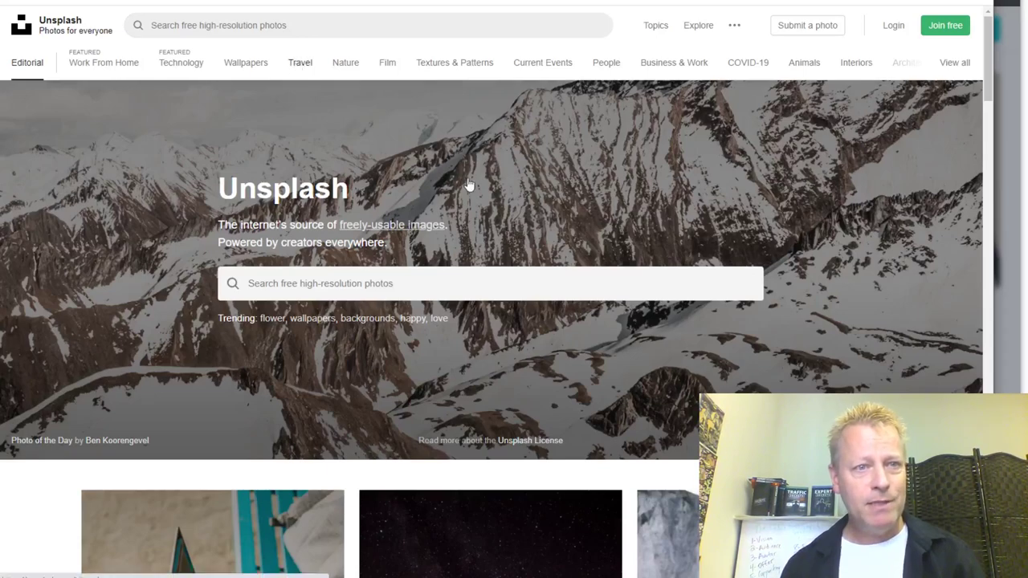
pyautogui.scroll(-2, 578, 233)
pyautogui.scroll(-10, 578, 233)
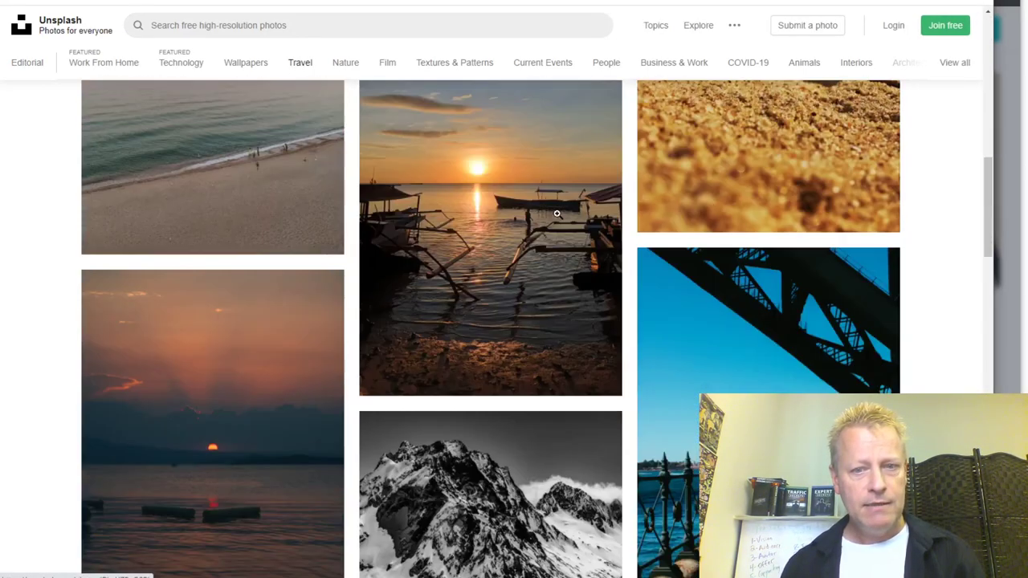
pyautogui.scroll(-5, 557, 208)
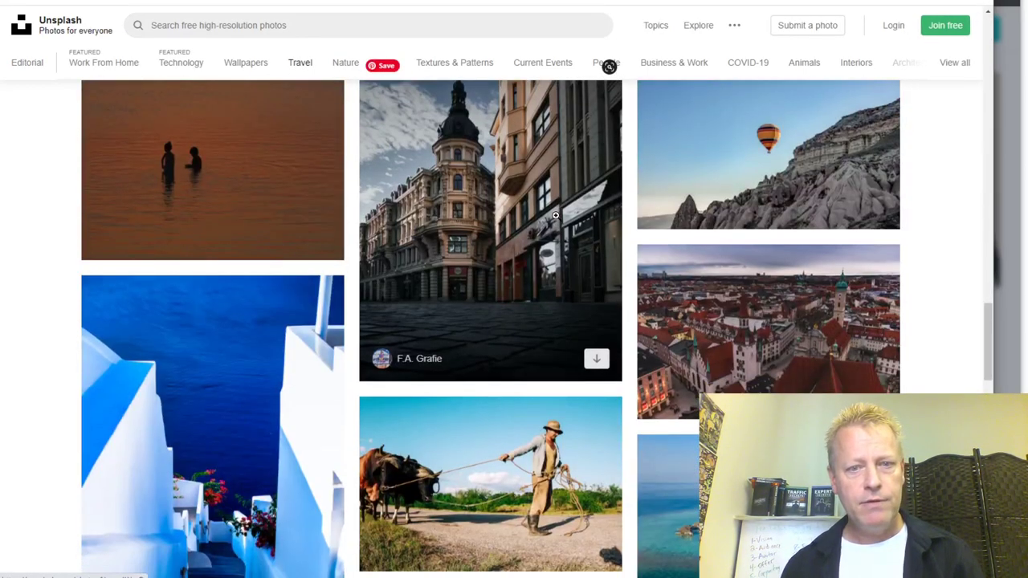
pyautogui.scroll(20, 551, 217)
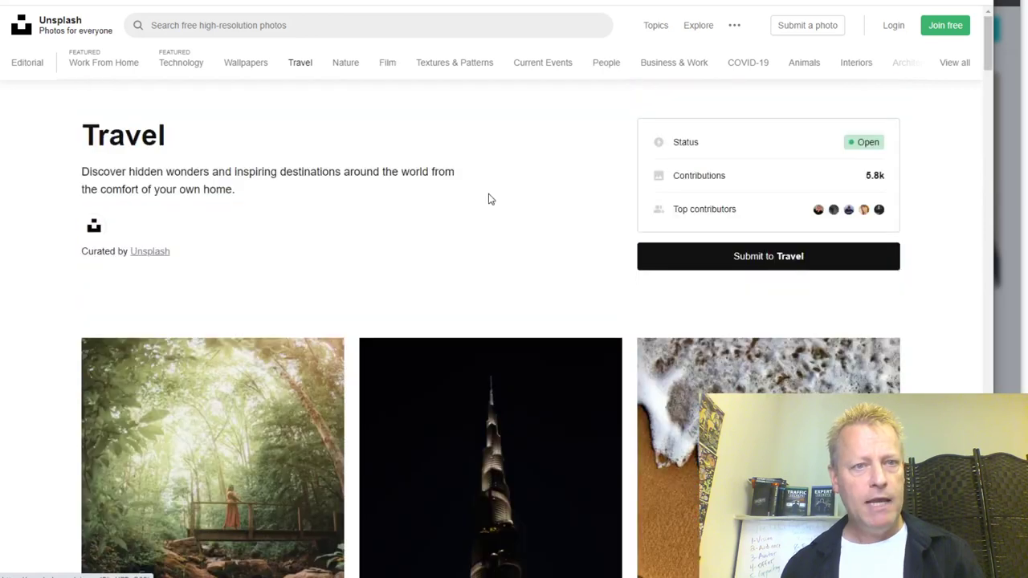
# Step: Search Unsplash for 'top of mountain' and scroll through the results
pyautogui.click(307, 24)
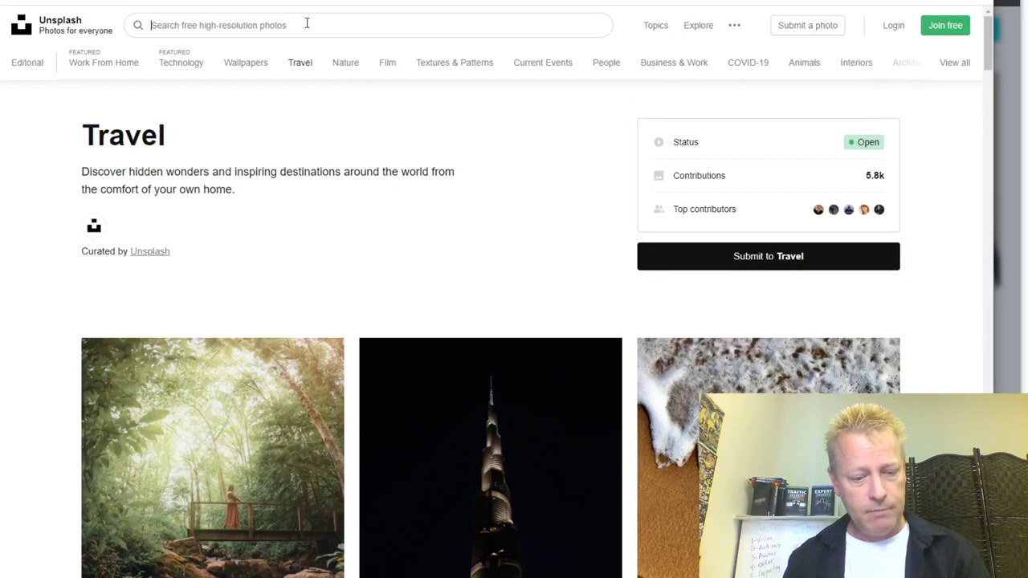
pyautogui.write('top of mountain')
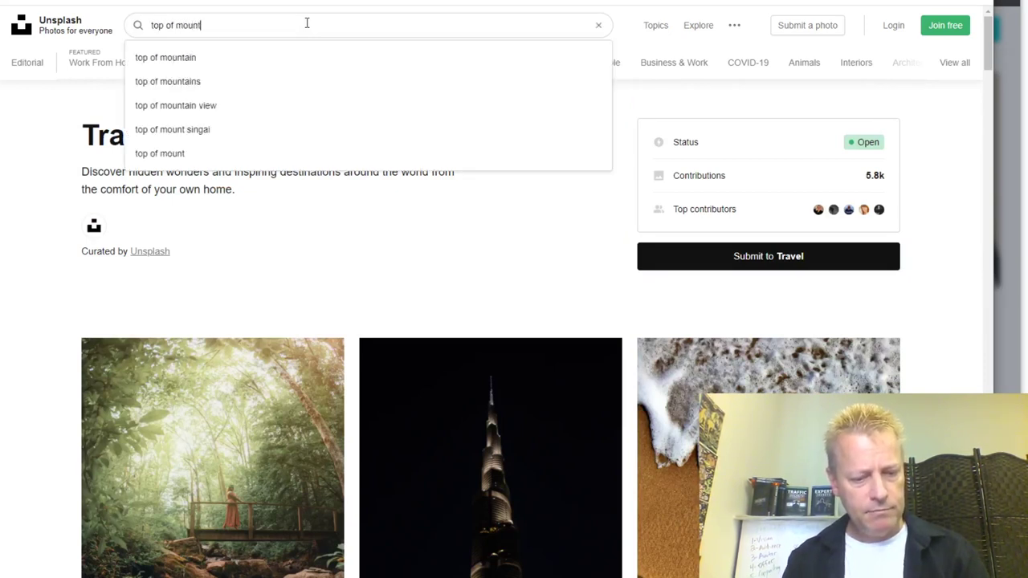
pyautogui.press('Return')
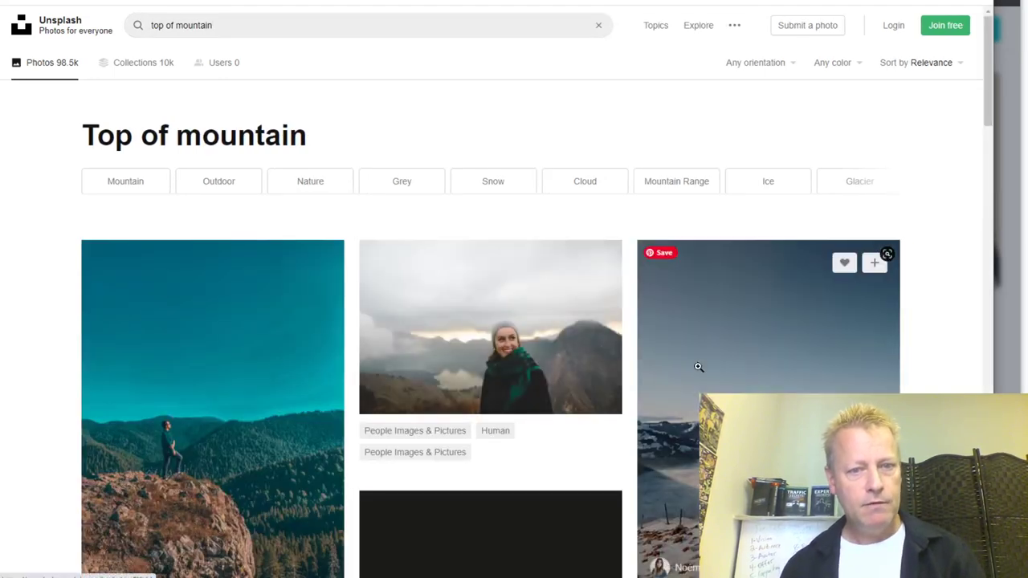
pyautogui.scroll(-3, 672, 340)
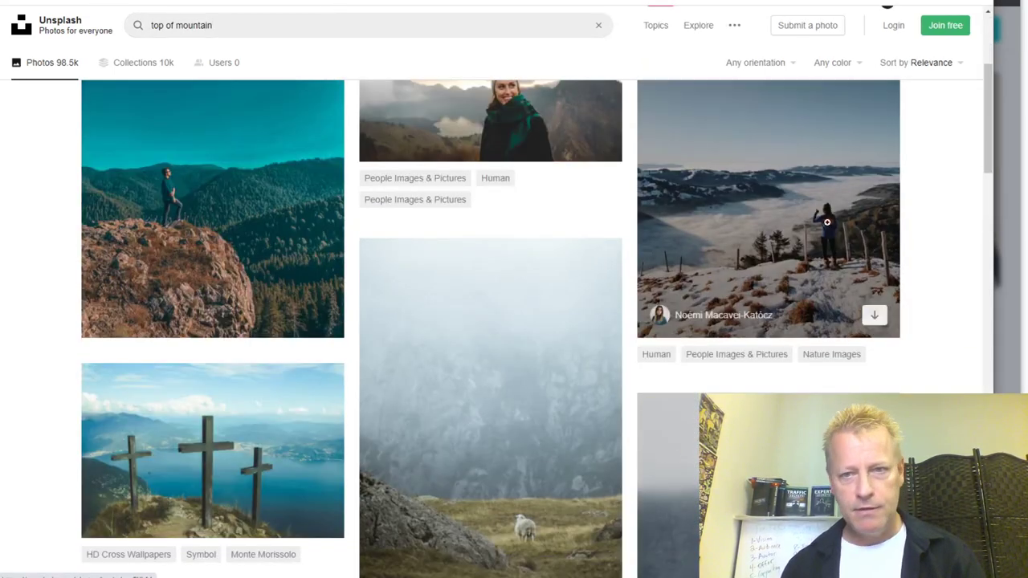
pyautogui.scroll(-10, 440, 305)
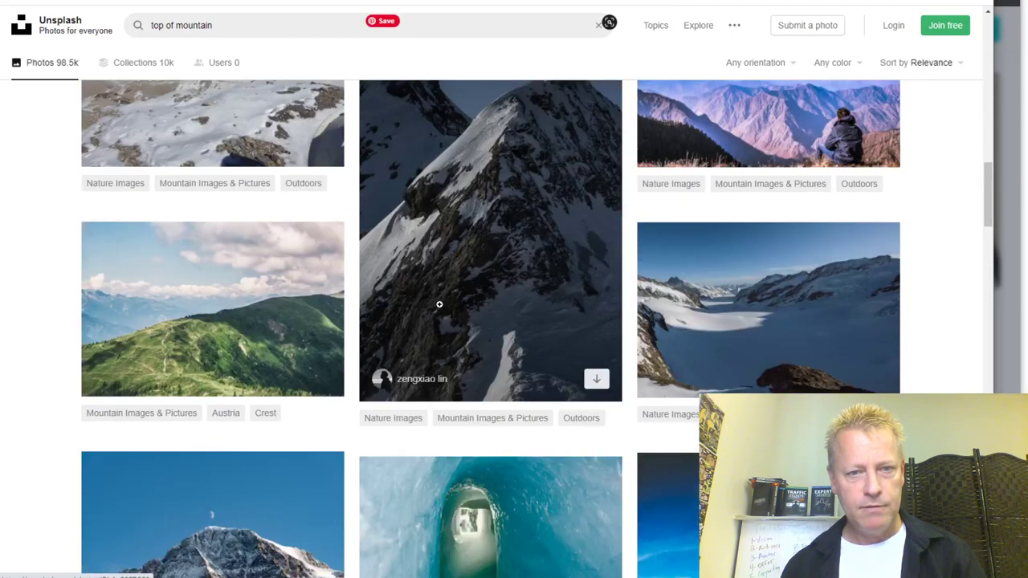
pyautogui.scroll(-5, 460, 355)
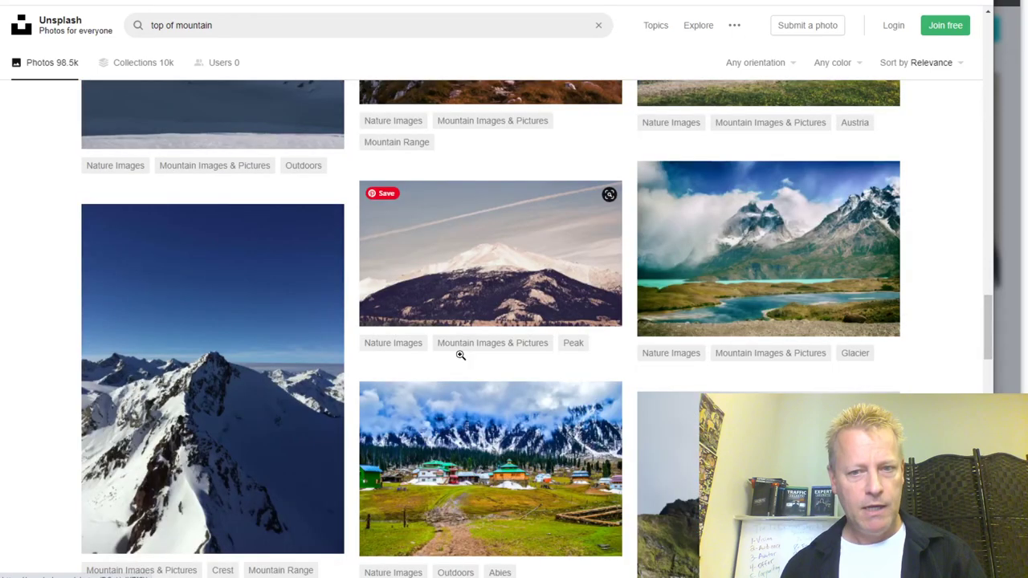
pyautogui.scroll(-3, 460, 355)
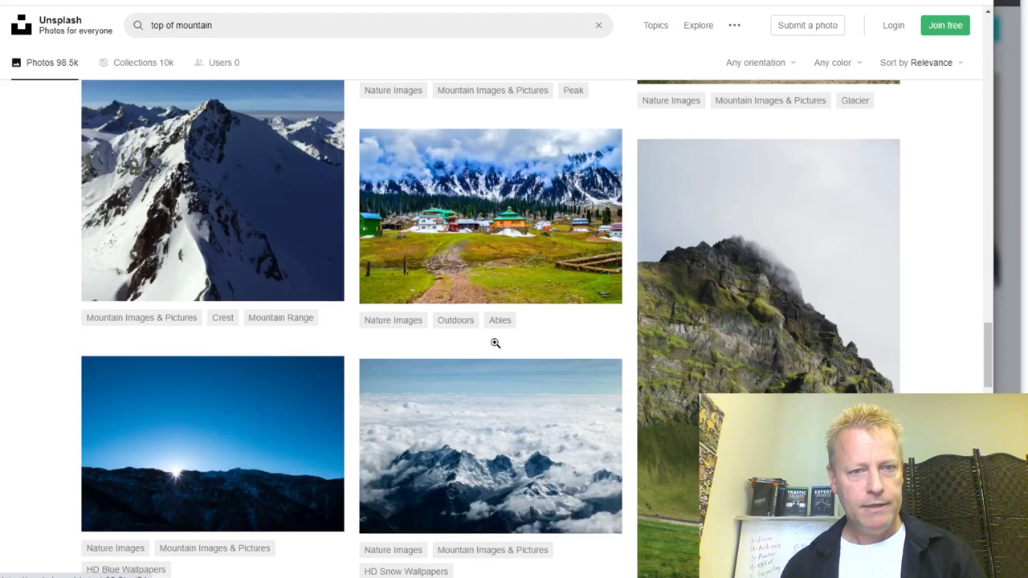
pyautogui.scroll(5, 495, 343)
# Step: Search for 'course' photos and scroll through the results
pyautogui.click(236, 25)
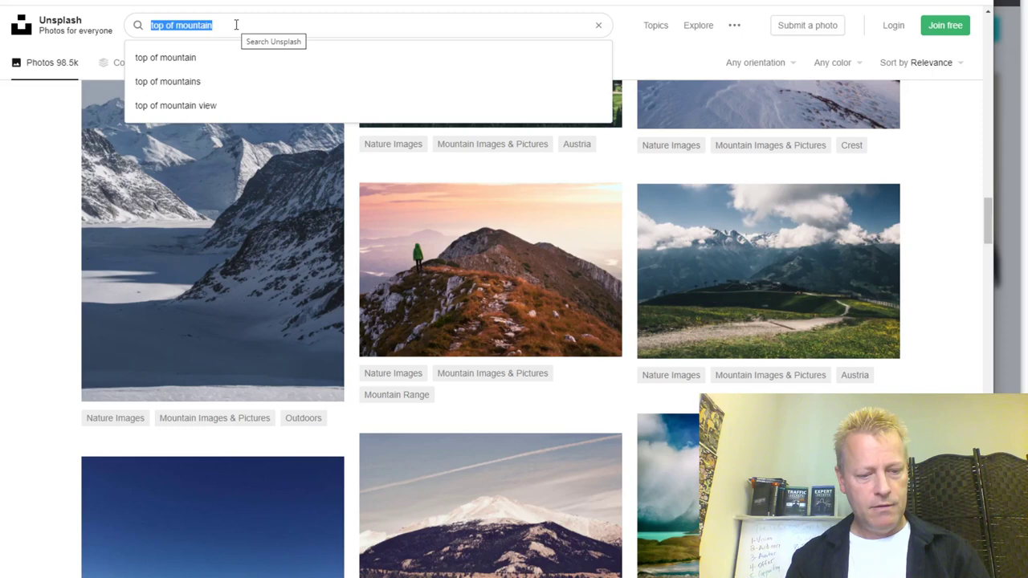
pyautogui.write('course')
pyautogui.press('Return')
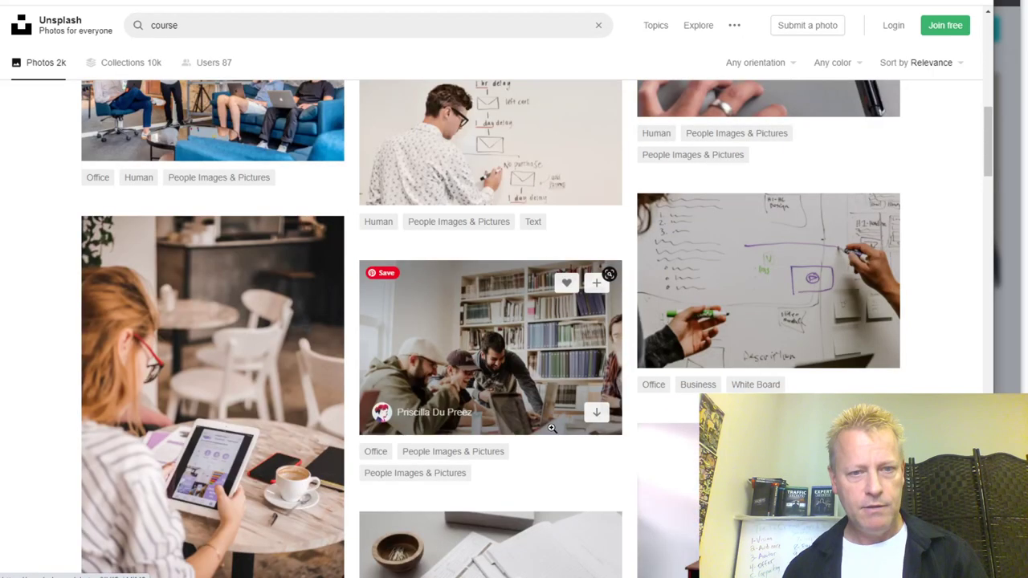
pyautogui.scroll(-5, 551, 428)
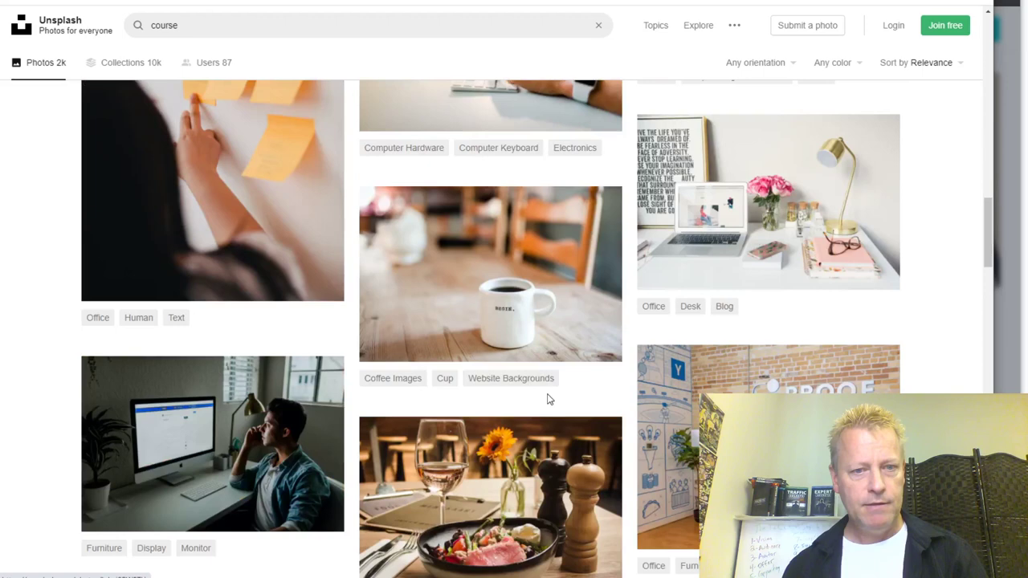
pyautogui.scroll(-4, 549, 398)
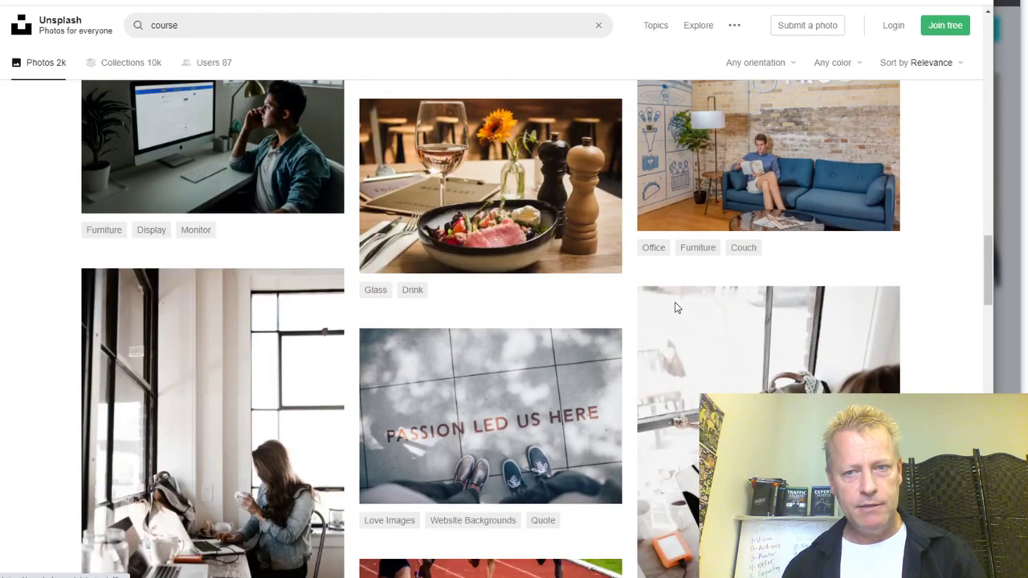